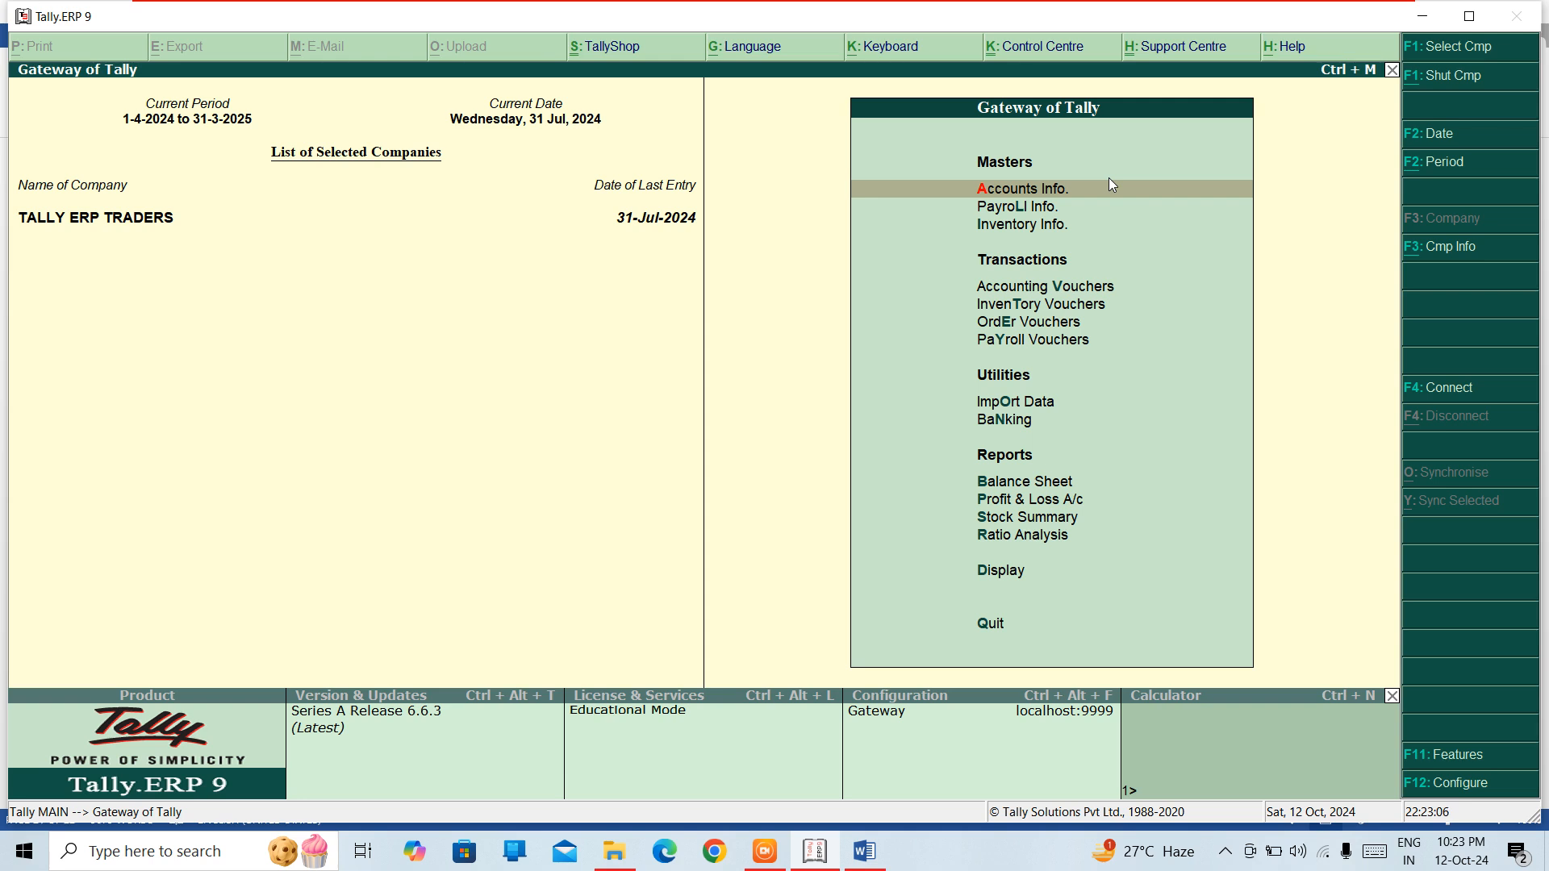
# Step: Open the Statements of Inventory reports from the Display menu for TALLY ERP TRADERS
pyautogui.press('Down')
pyautogui.press('Down')
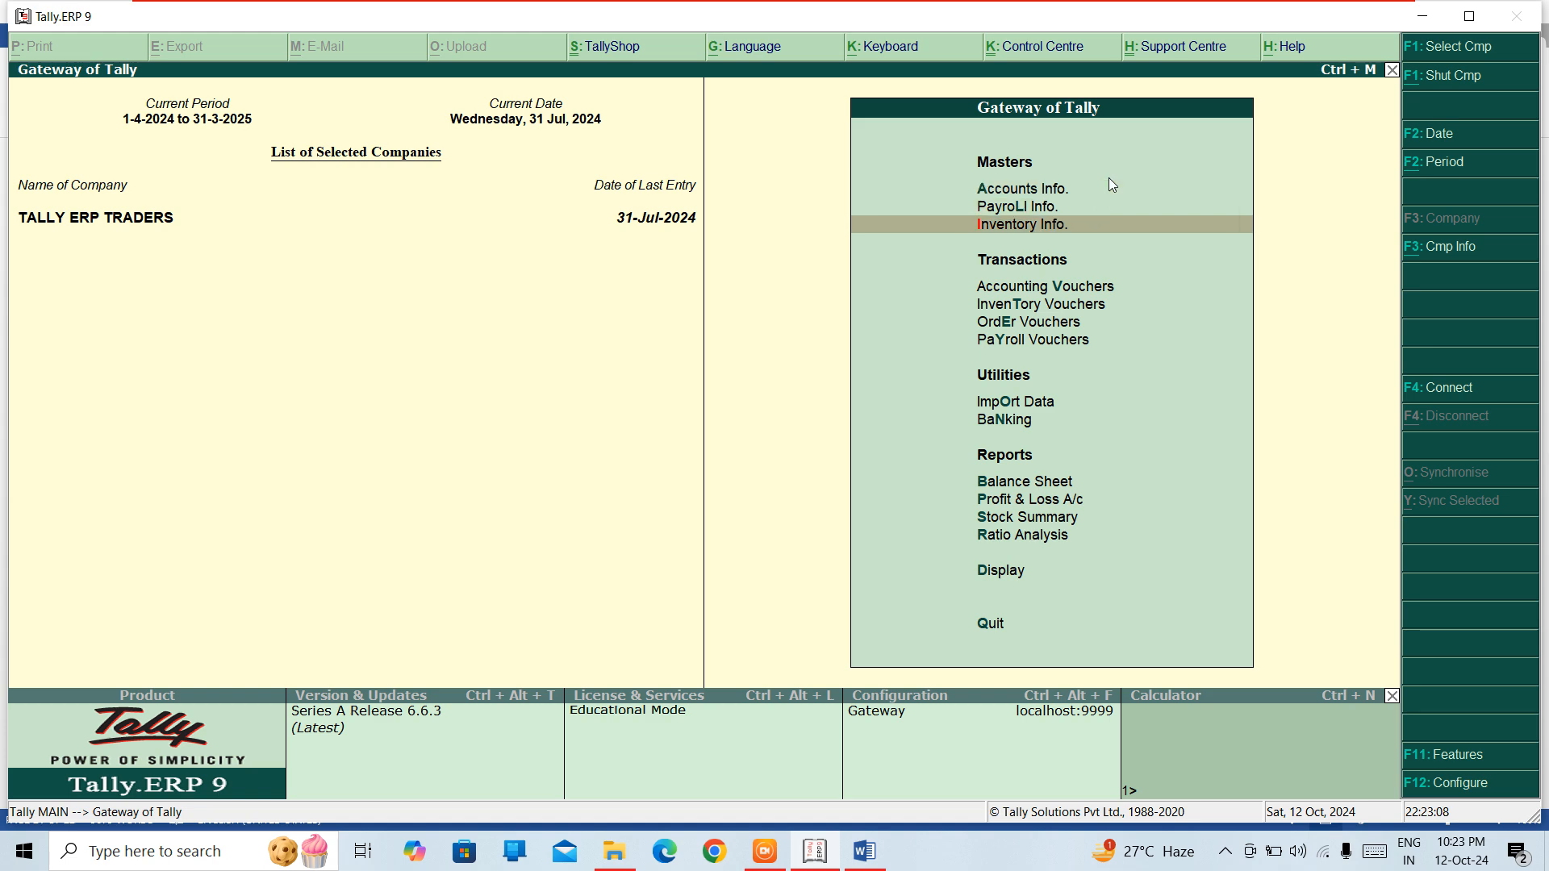
pyautogui.press('Down')
pyautogui.press('Down')
pyautogui.press('Down')
pyautogui.press('Down')
pyautogui.press('Down')
pyautogui.press('Down')
pyautogui.press('Down')
pyautogui.press('Down')
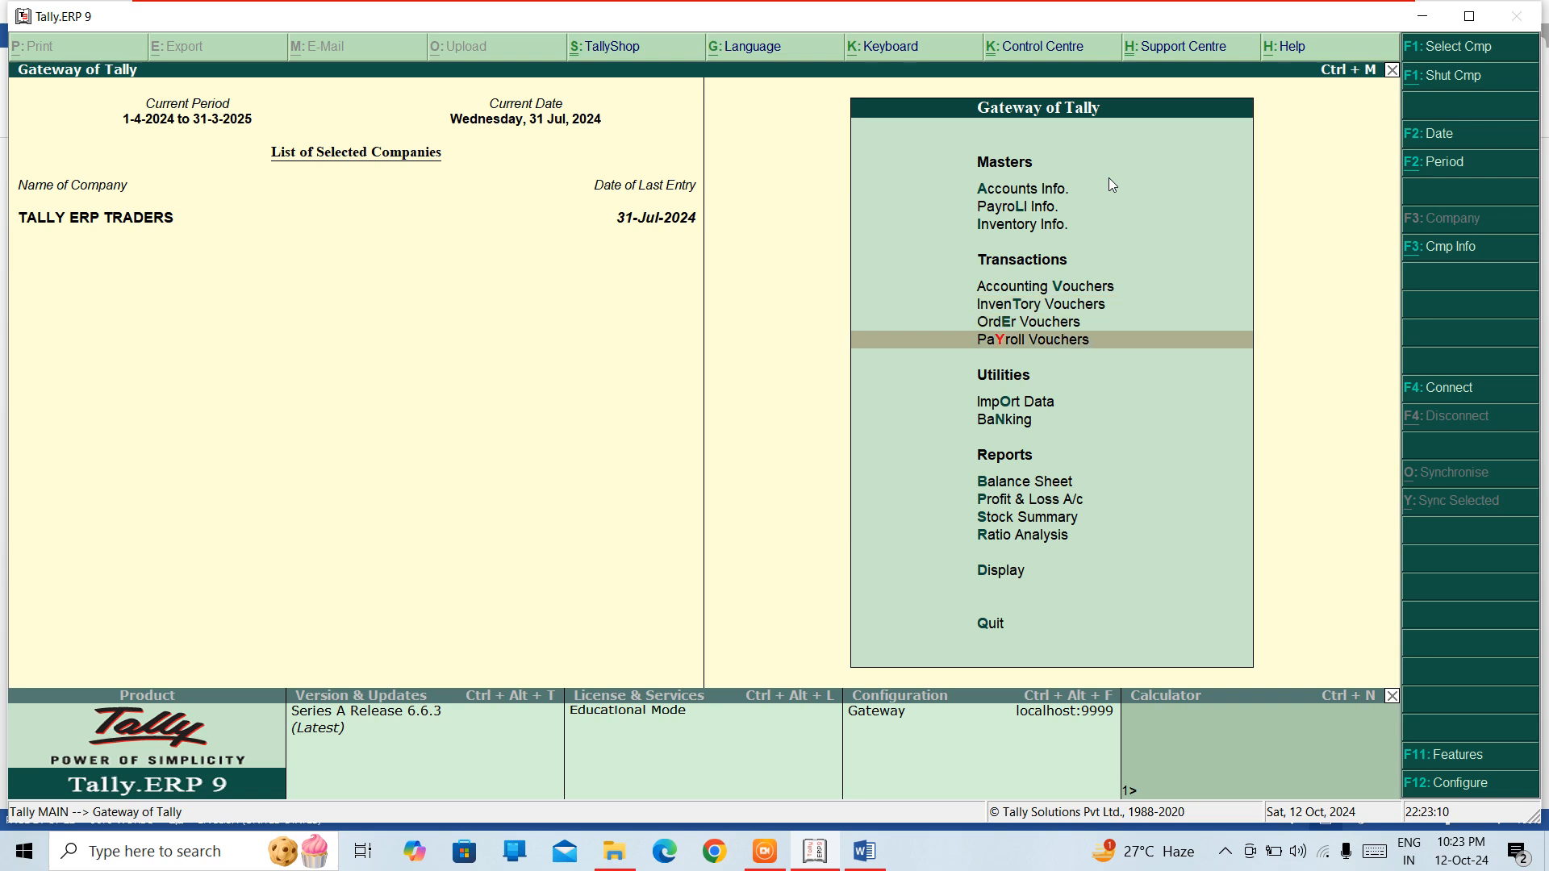
pyautogui.press('Down')
pyautogui.press('Down')
pyautogui.press('Down')
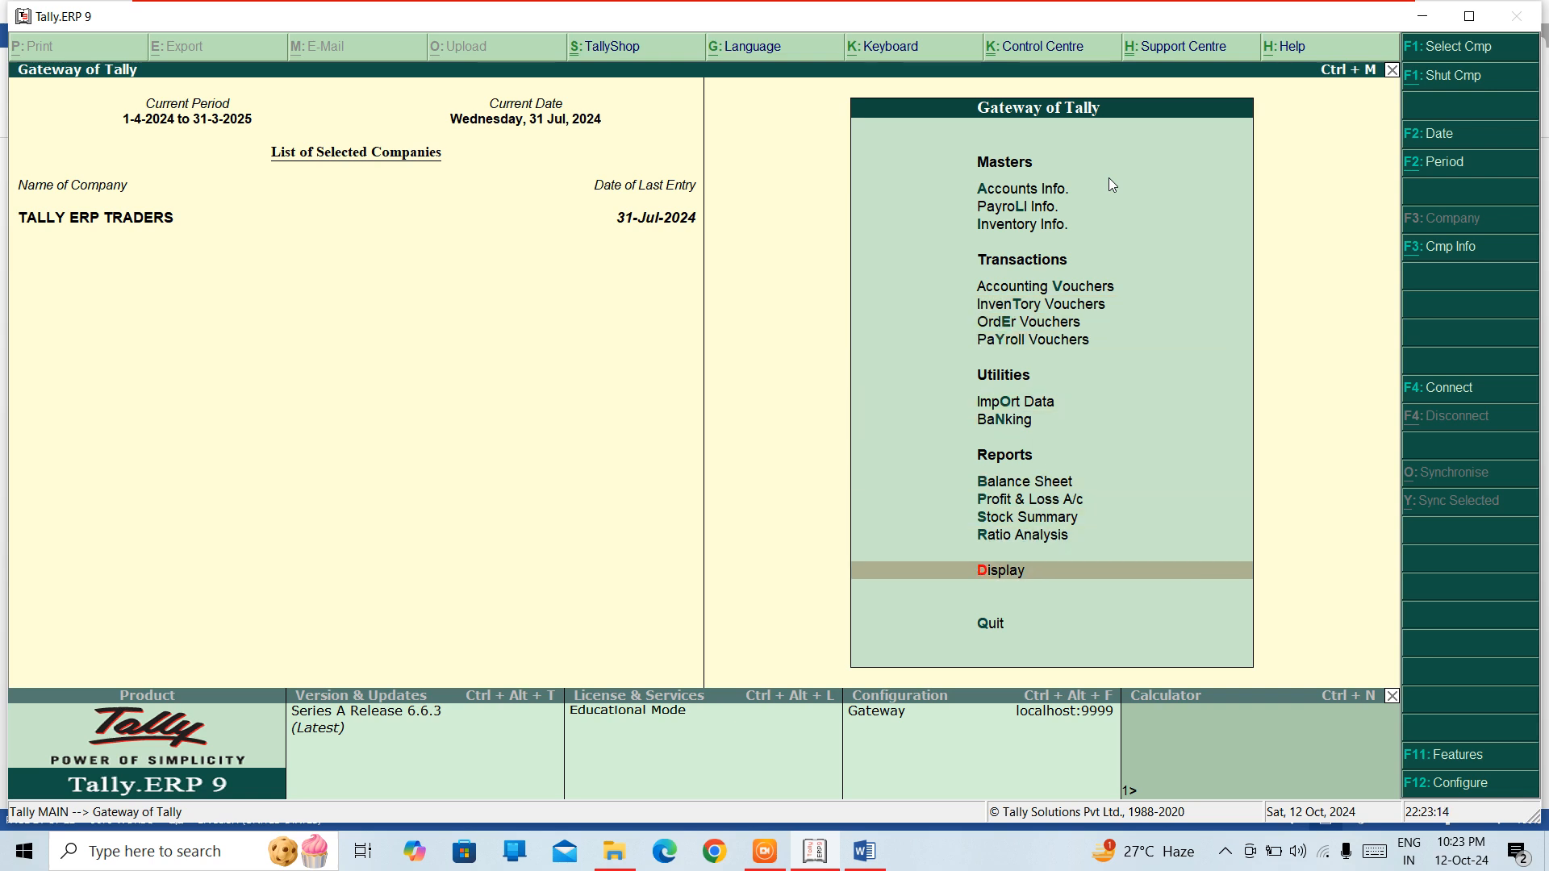
pyautogui.press('Return')
pyautogui.press('Down')
pyautogui.press('Down')
pyautogui.press('Down')
pyautogui.press('Down')
pyautogui.press('Down')
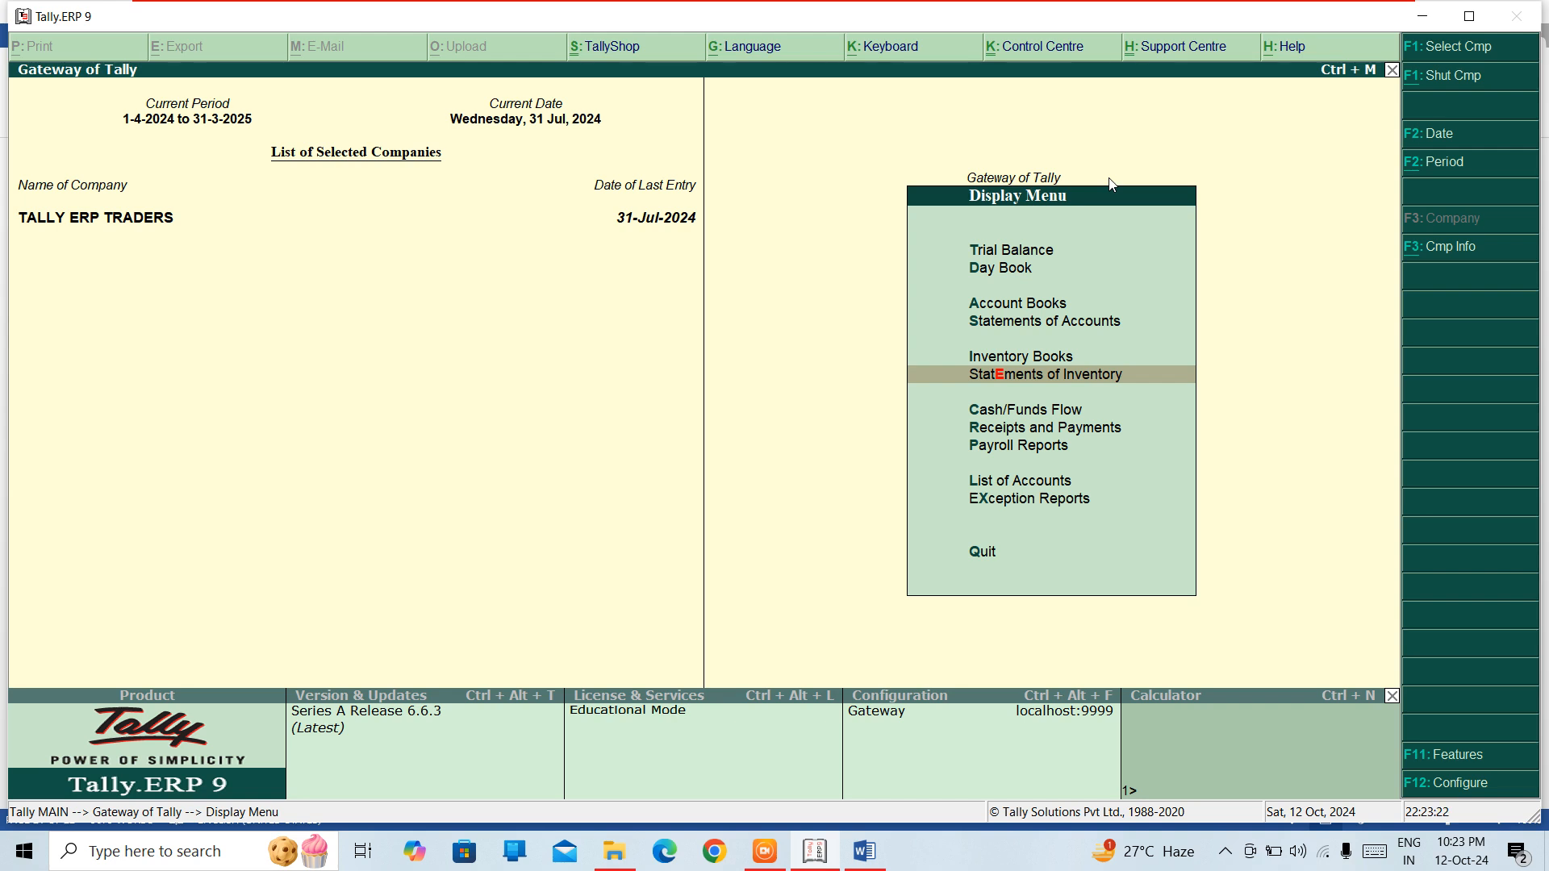
pyautogui.press('Return')
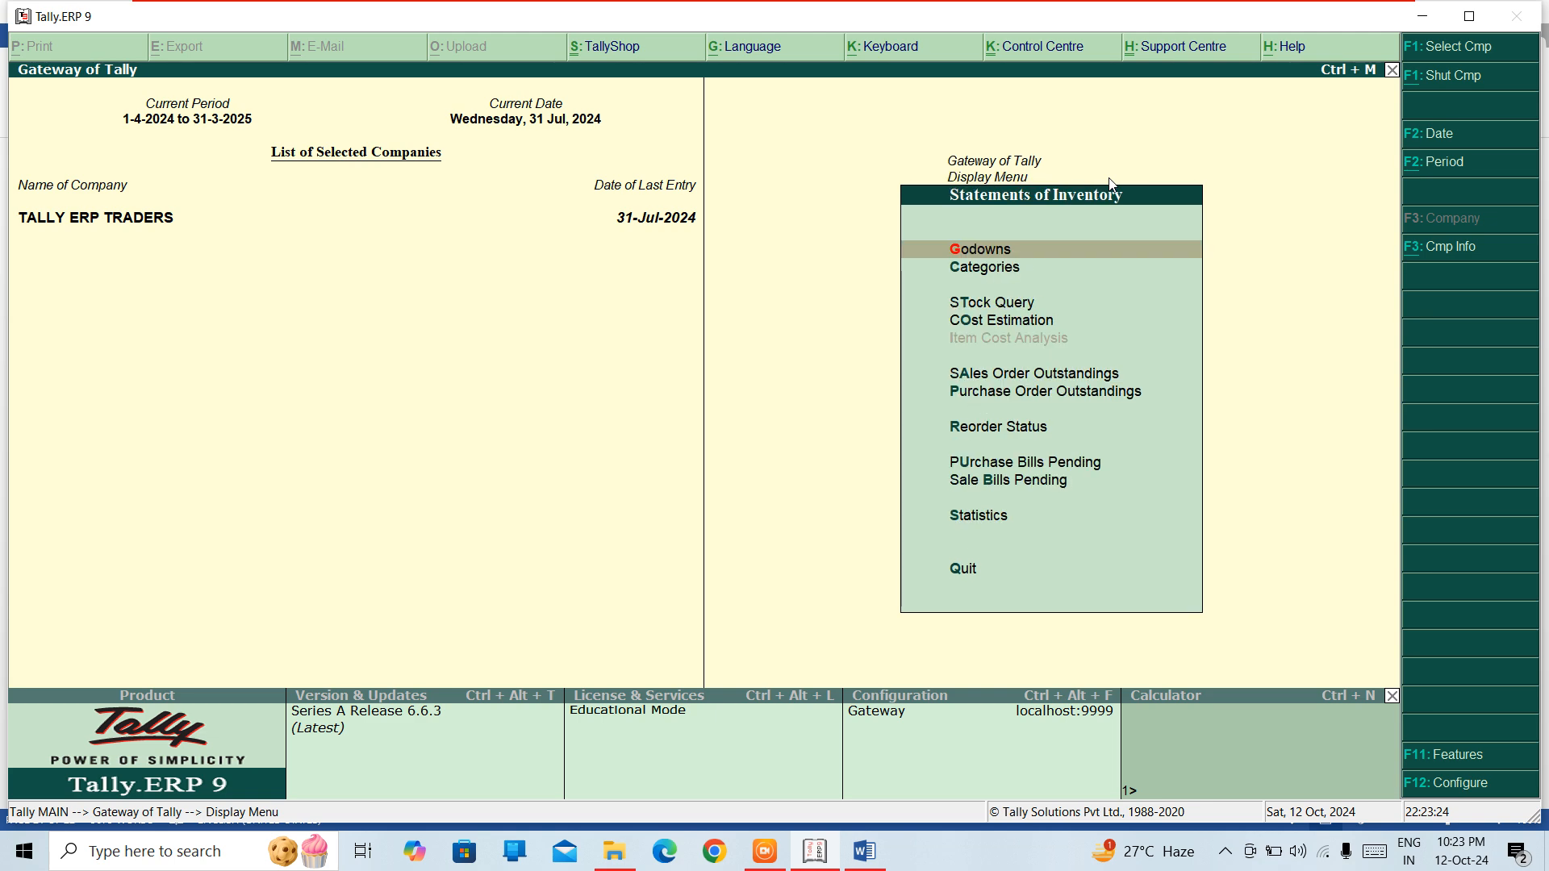
# Step: View the godown summary for the DELHI godown and return to the list of inventory statements
pyautogui.press('Return')
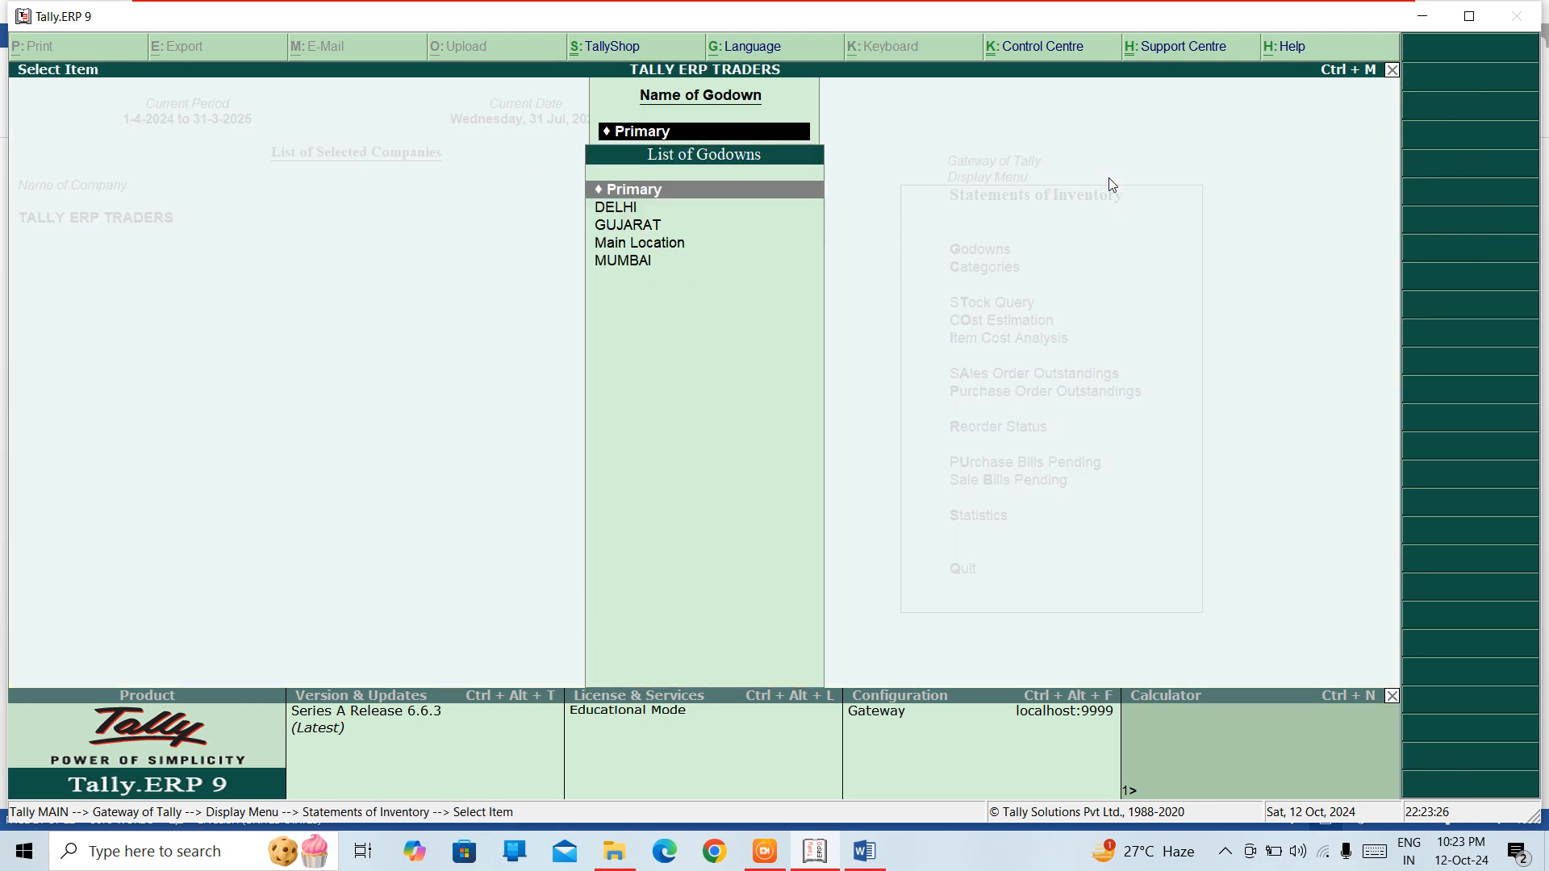
pyautogui.press('Down')
pyautogui.press('Return')
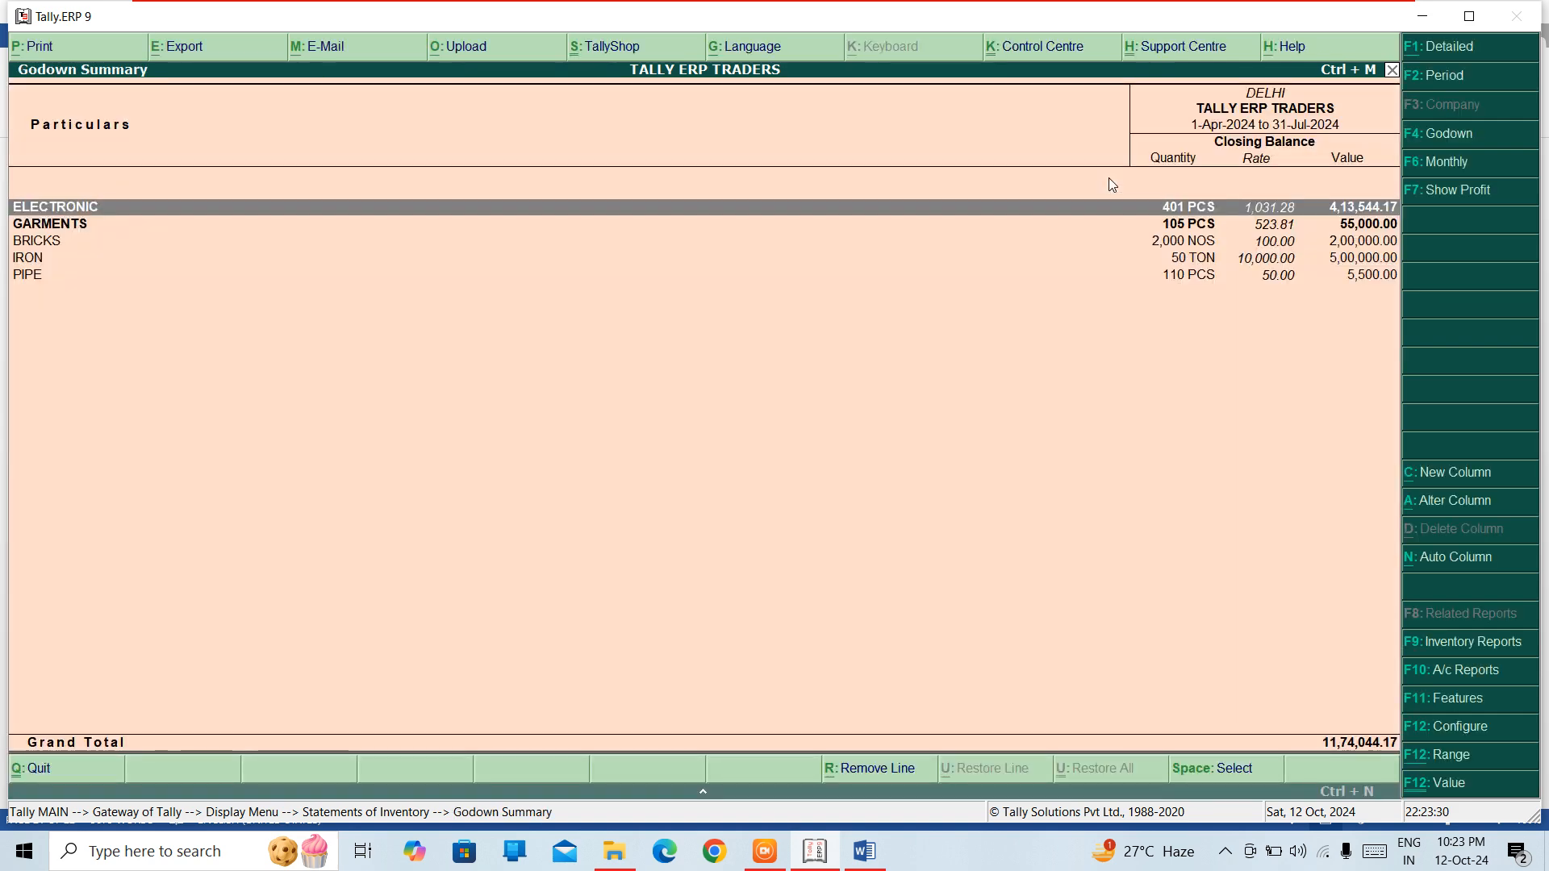
pyautogui.press('Escape')
pyautogui.press('Escape')
# Step: View the stock category summary for the MEN WEAR category and return to the list of inventory statements
pyautogui.press('Down')
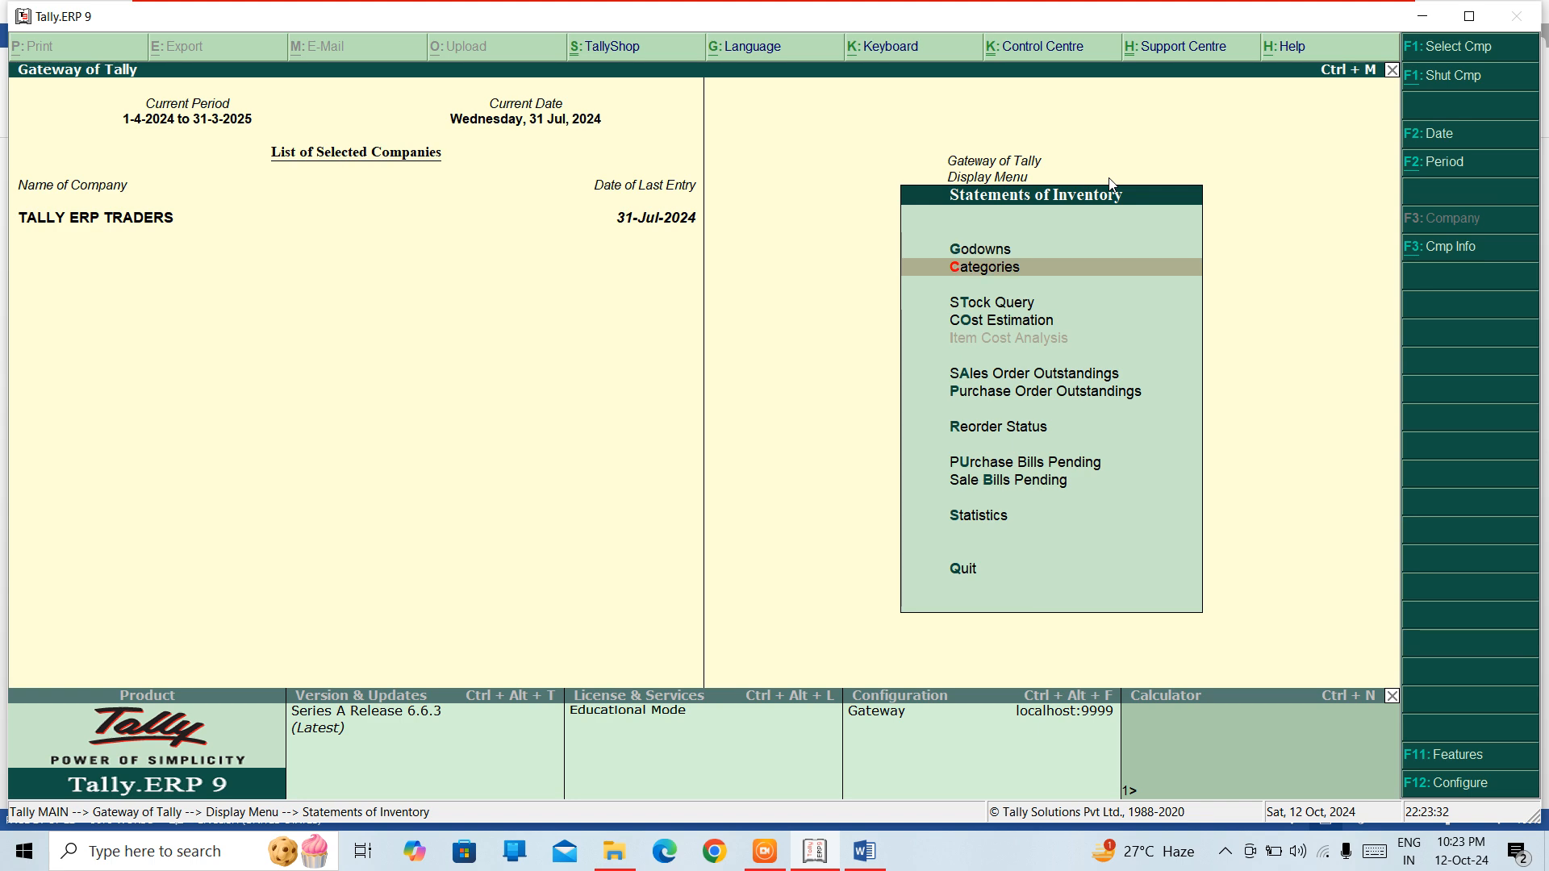
pyautogui.press('Return')
pyautogui.press('Down')
pyautogui.press('Down')
pyautogui.press('Return')
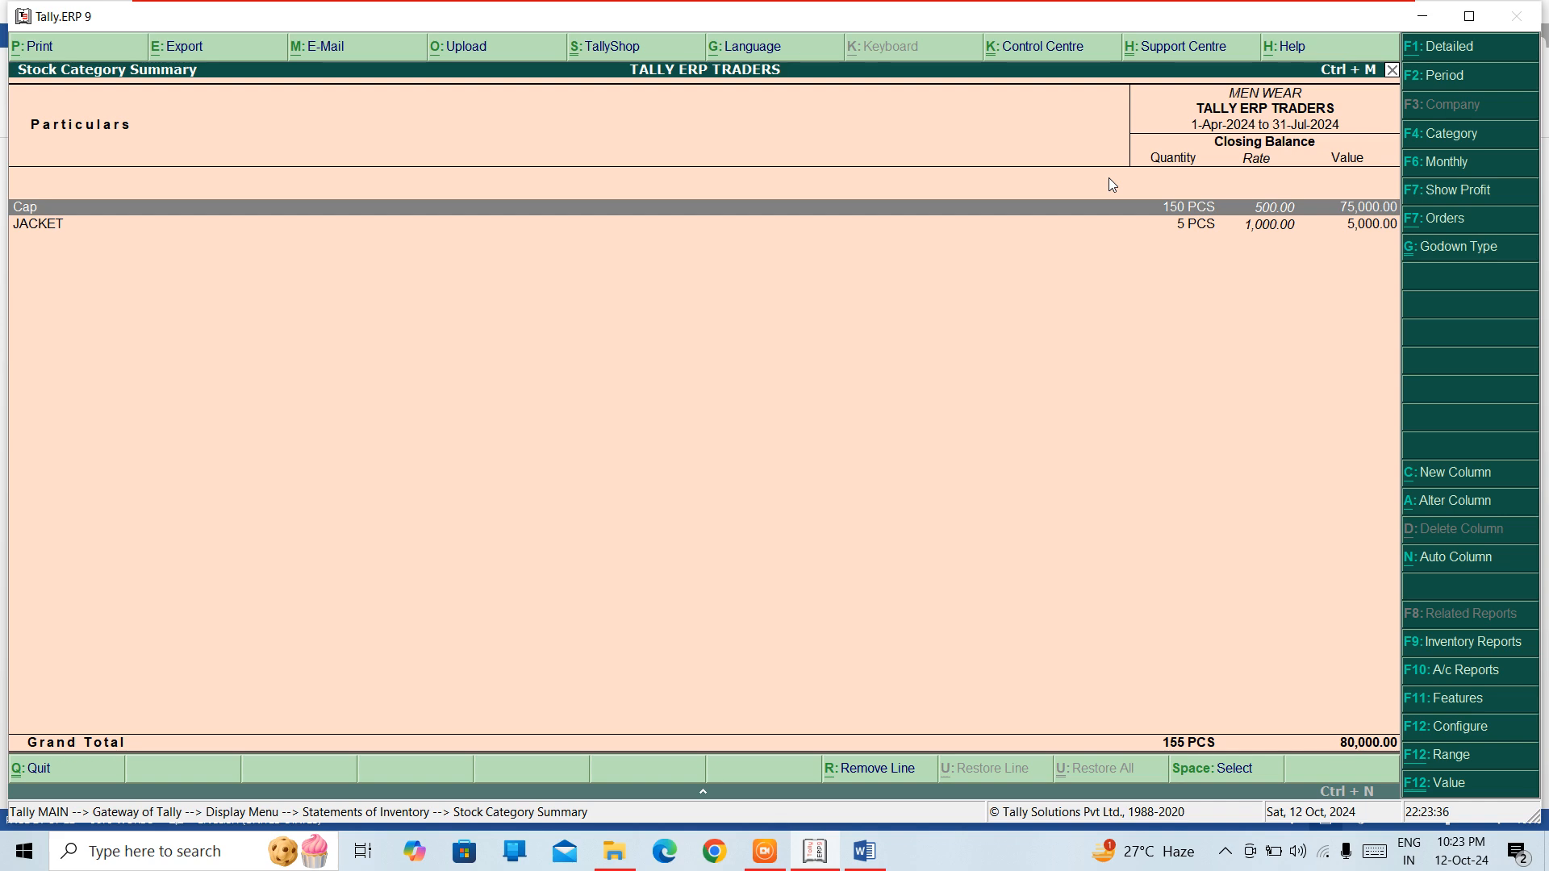
pyautogui.press('Escape')
pyautogui.press('Escape')
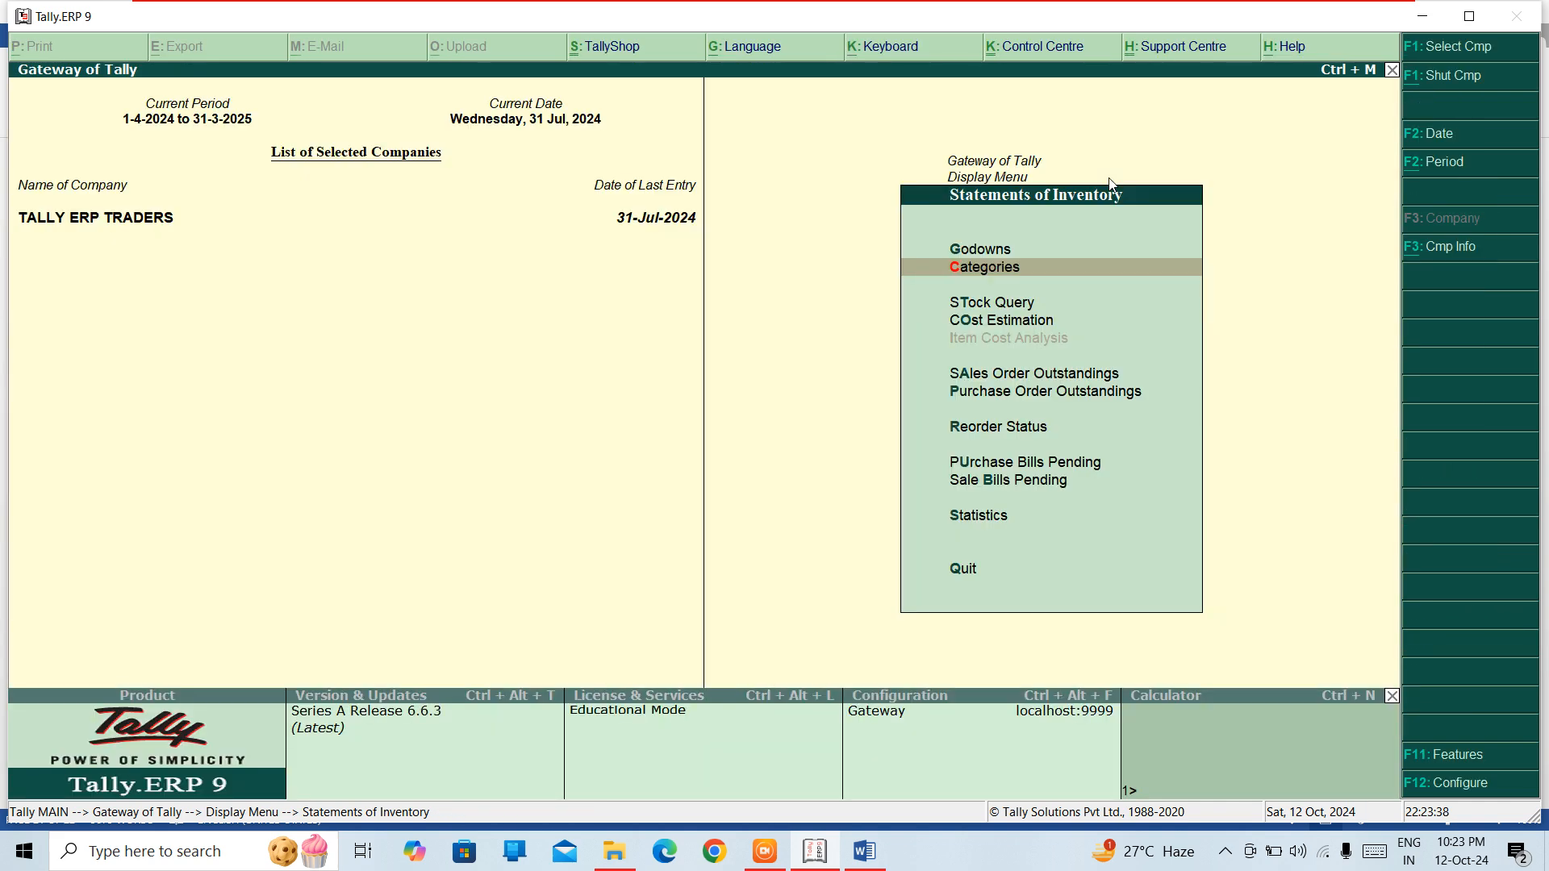
# Step: View the stock query for the item BPL TV and return to the list of inventory statements
pyautogui.press('Down')
pyautogui.press('Return')
pyautogui.press('Down')
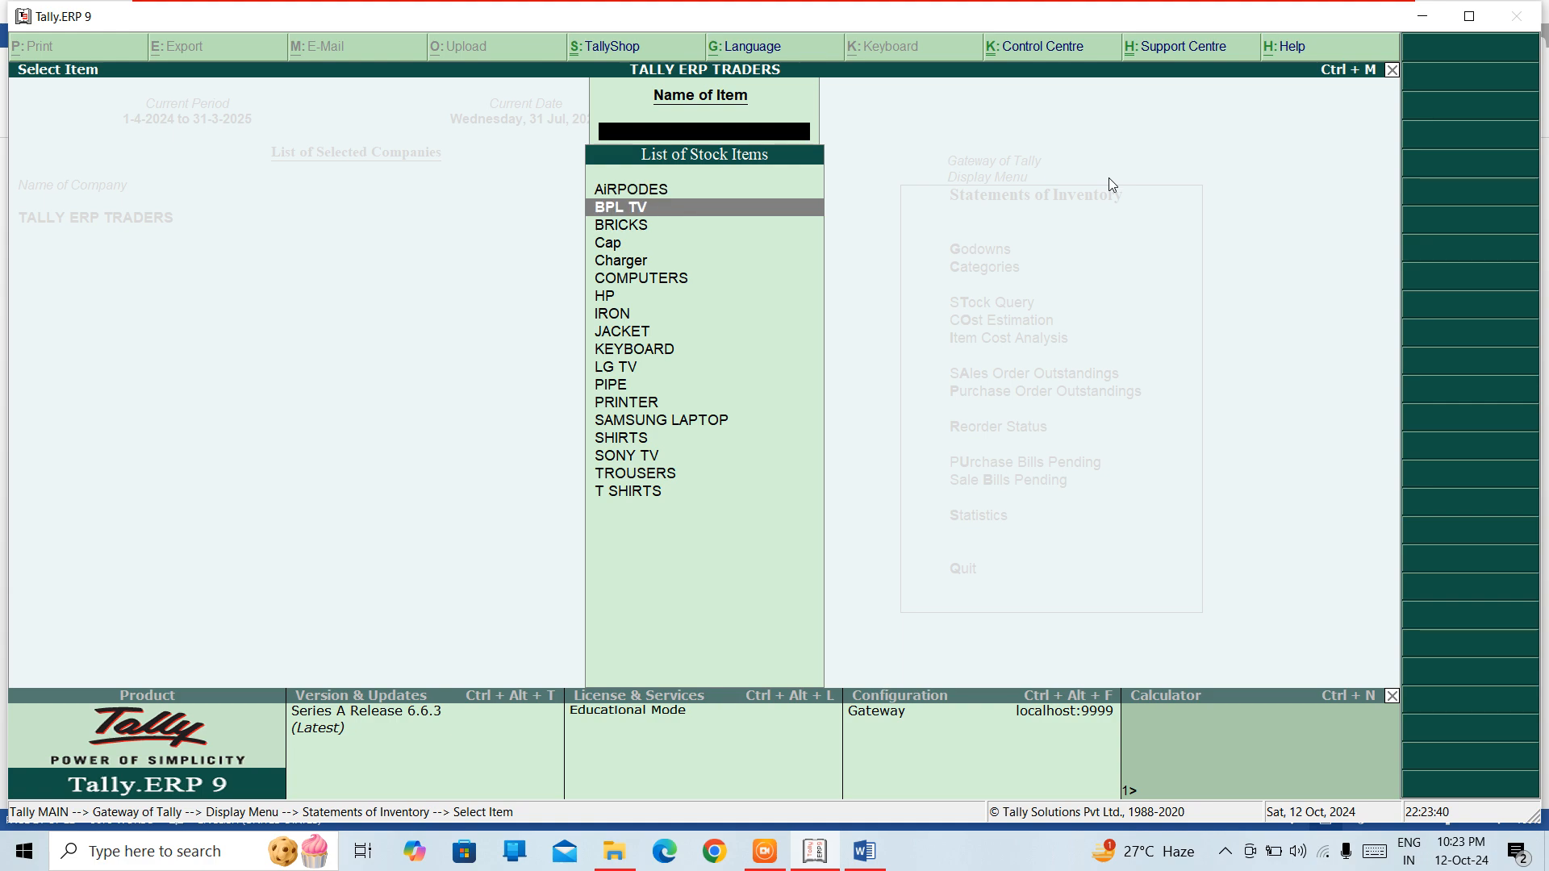
pyautogui.press('Return')
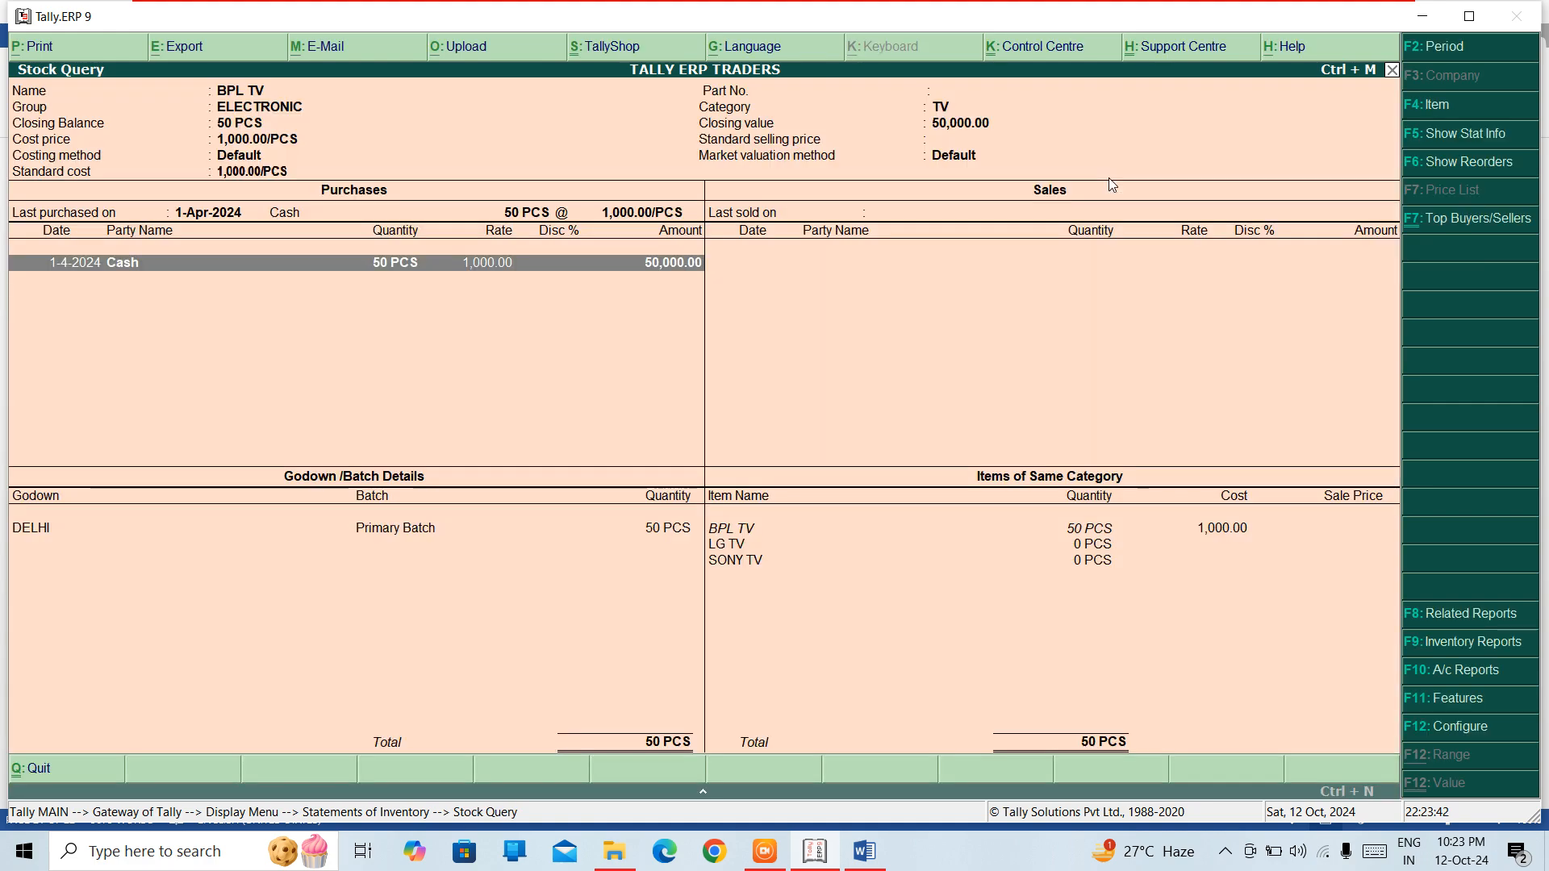
pyautogui.press('Escape')
pyautogui.press('Escape')
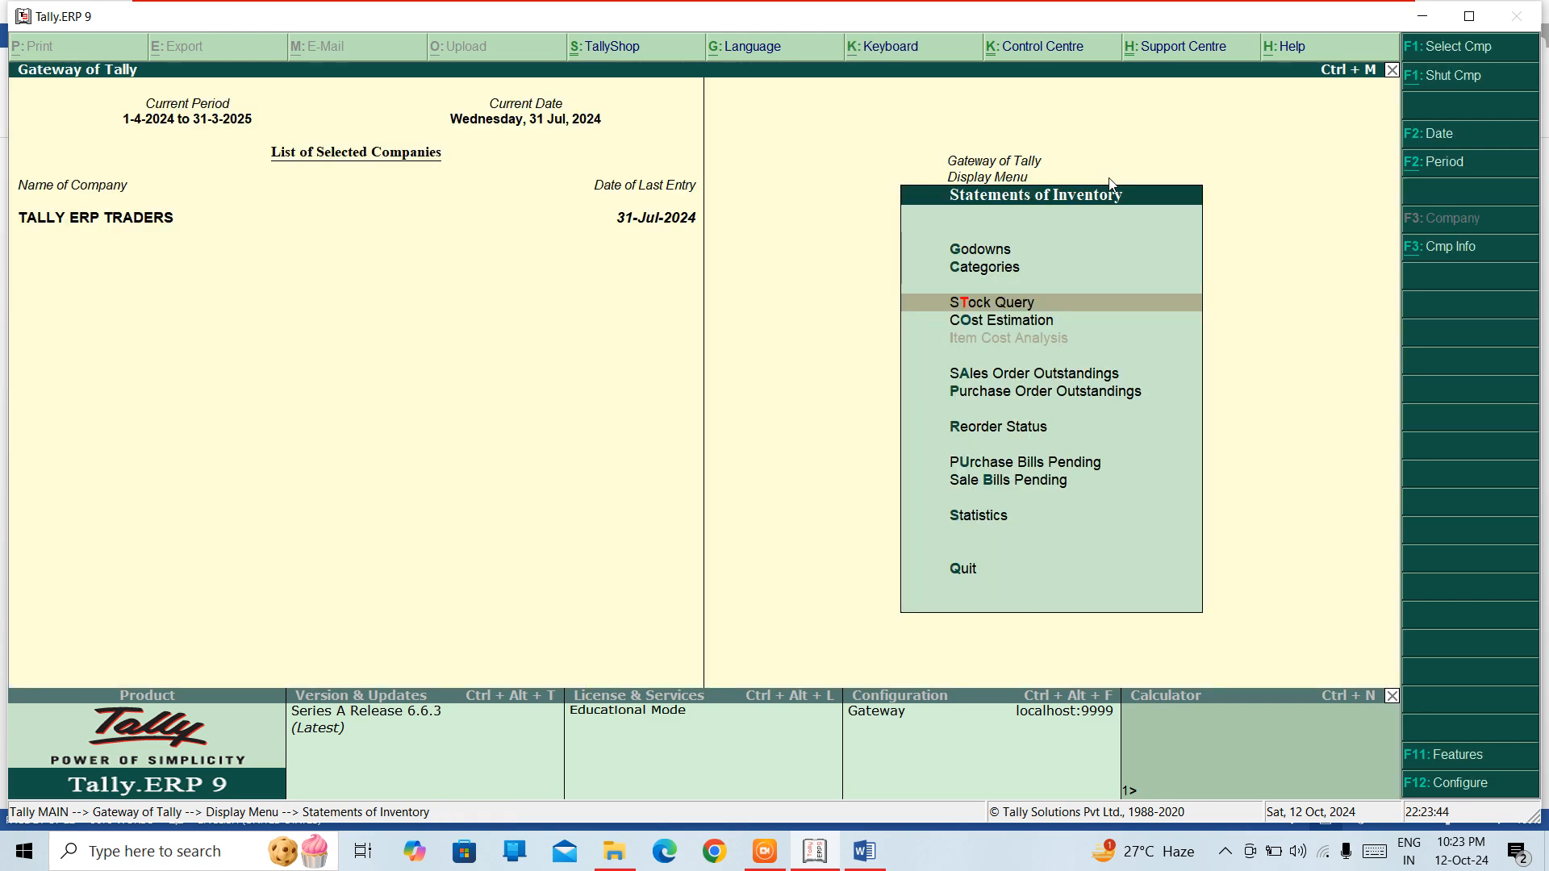
# Step: View the outstanding sales orders for all orders and return to the list of inventory statements
pyautogui.press('Down')
pyautogui.press('Down')
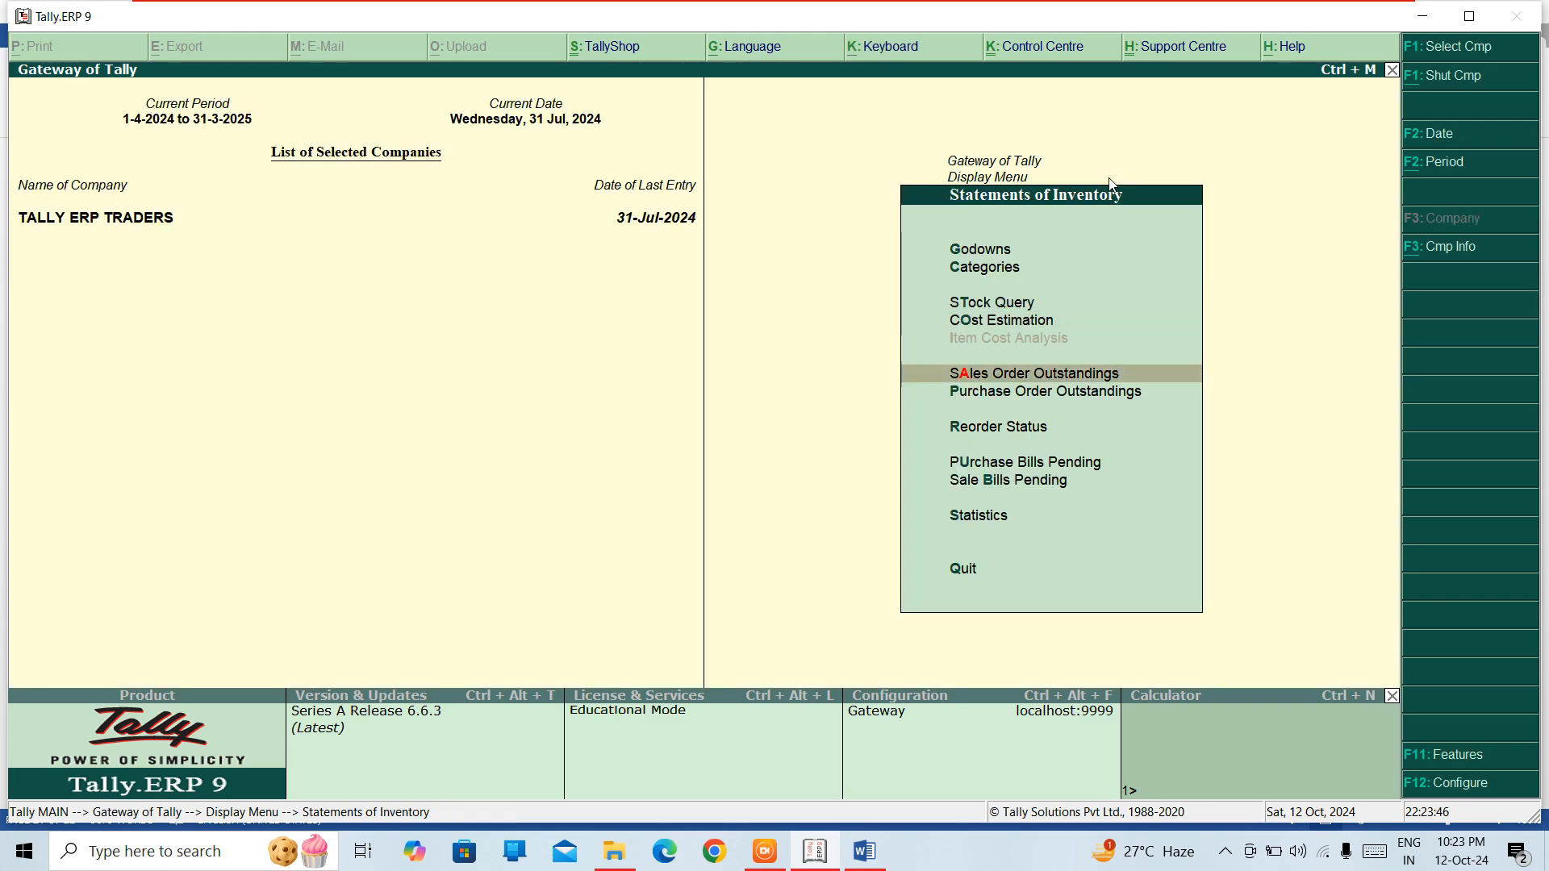
pyautogui.press('Return')
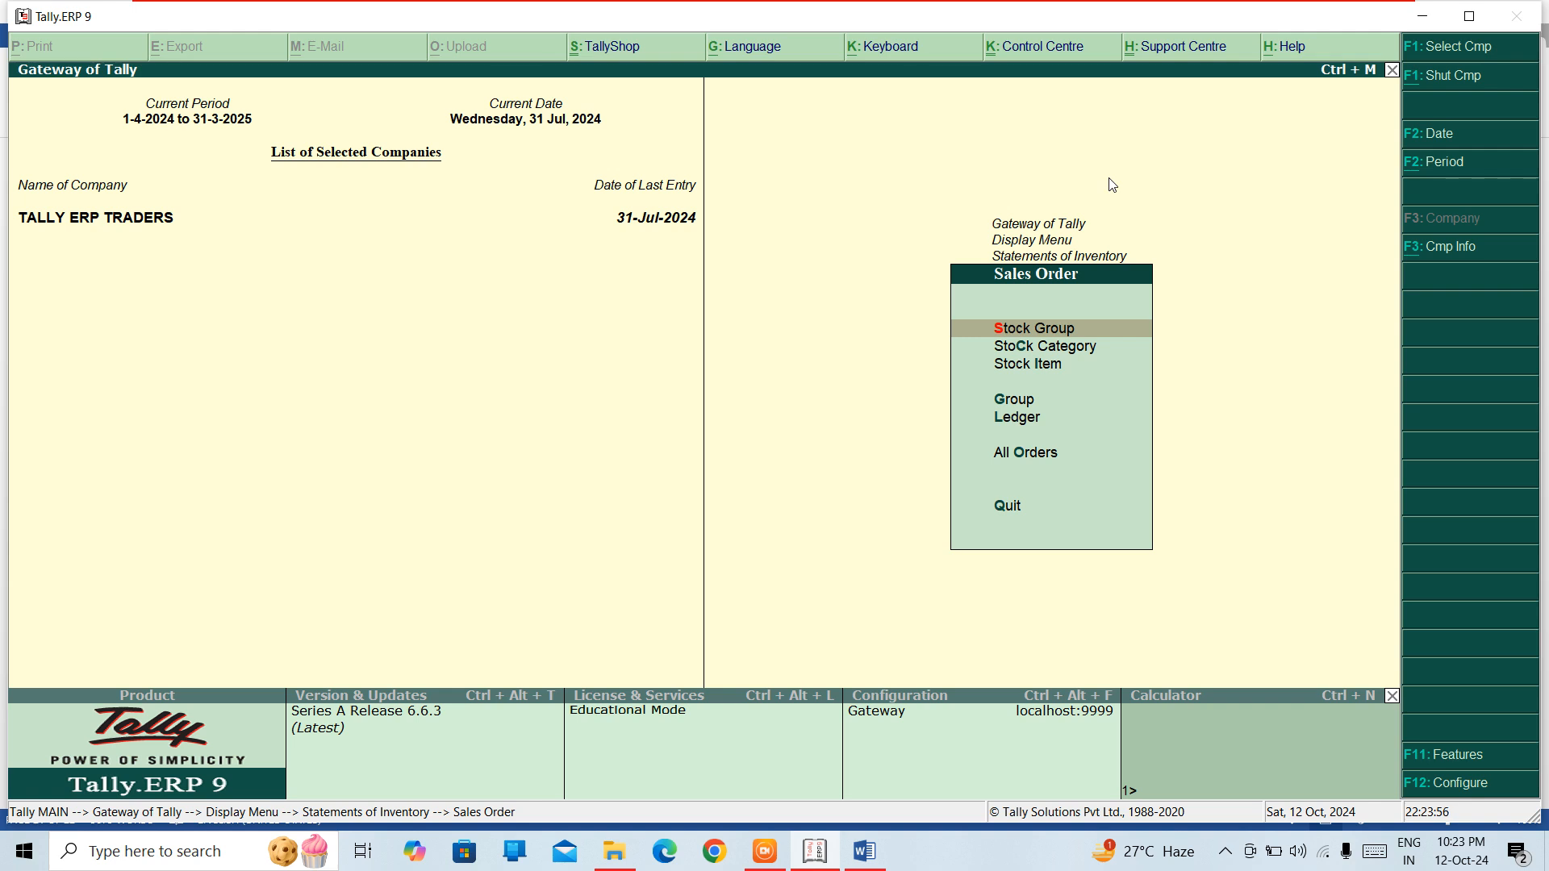
pyautogui.press('Down')
pyautogui.press('Down')
pyautogui.press('Down')
pyautogui.press('Down')
pyautogui.press('Down')
pyautogui.press('Down')
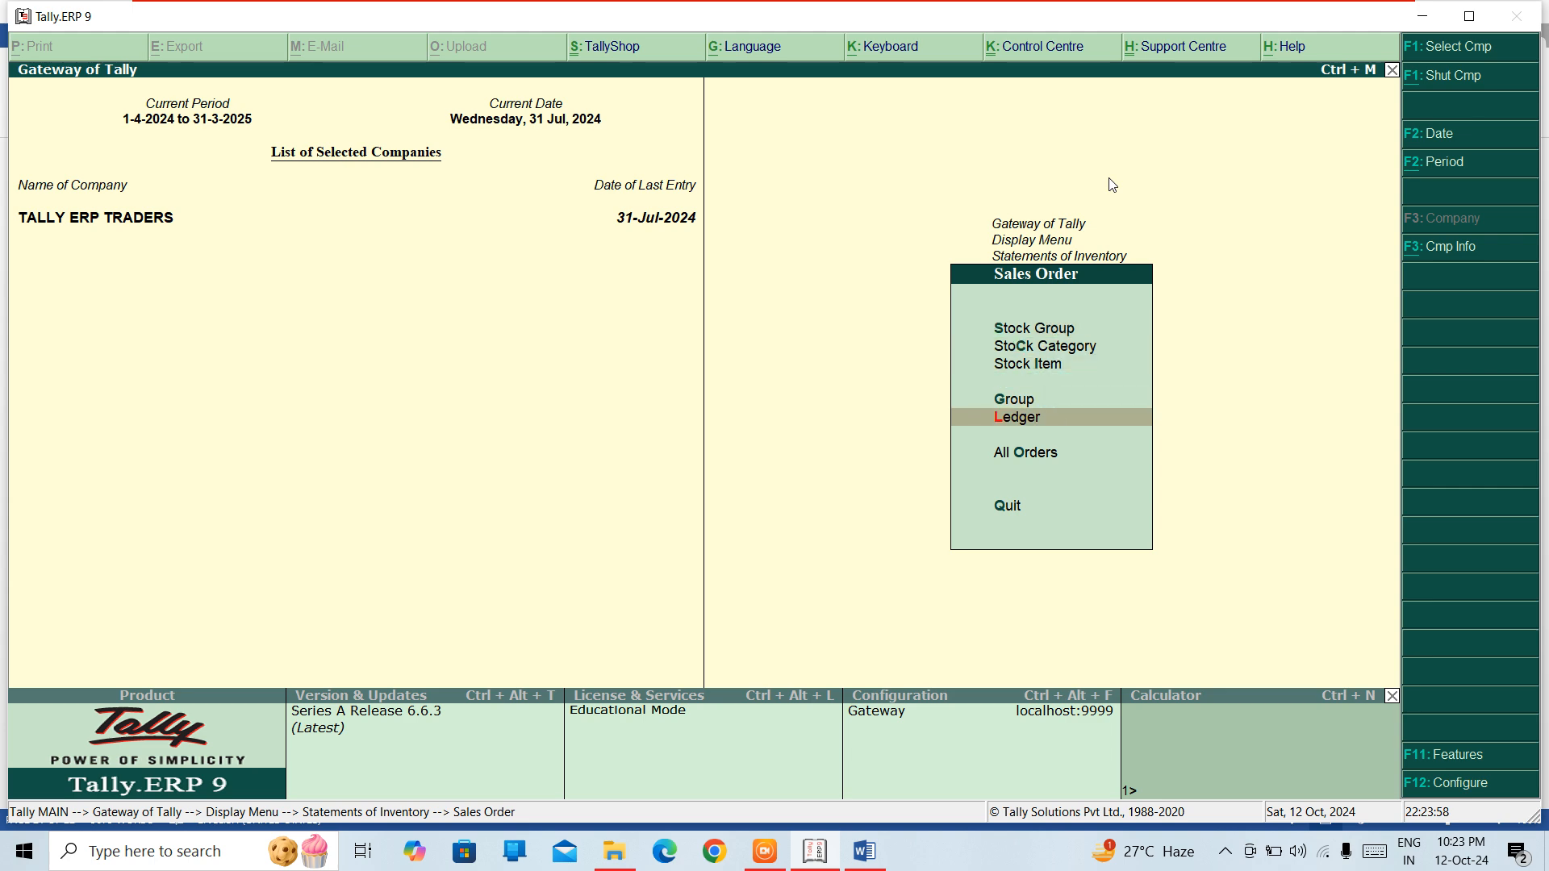
pyautogui.press('Up')
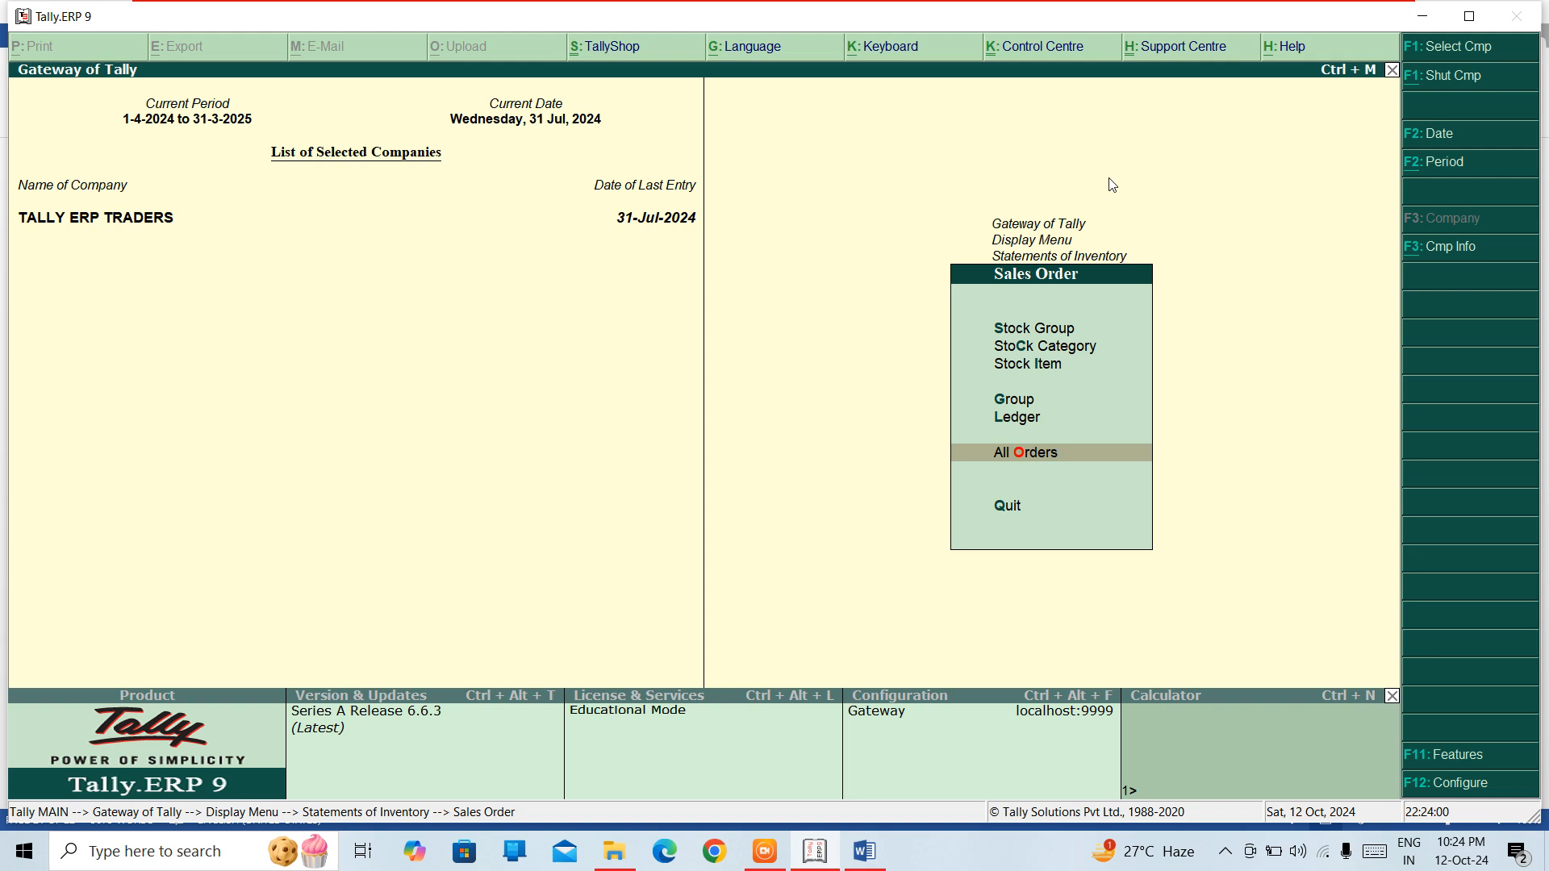
pyautogui.press('Return')
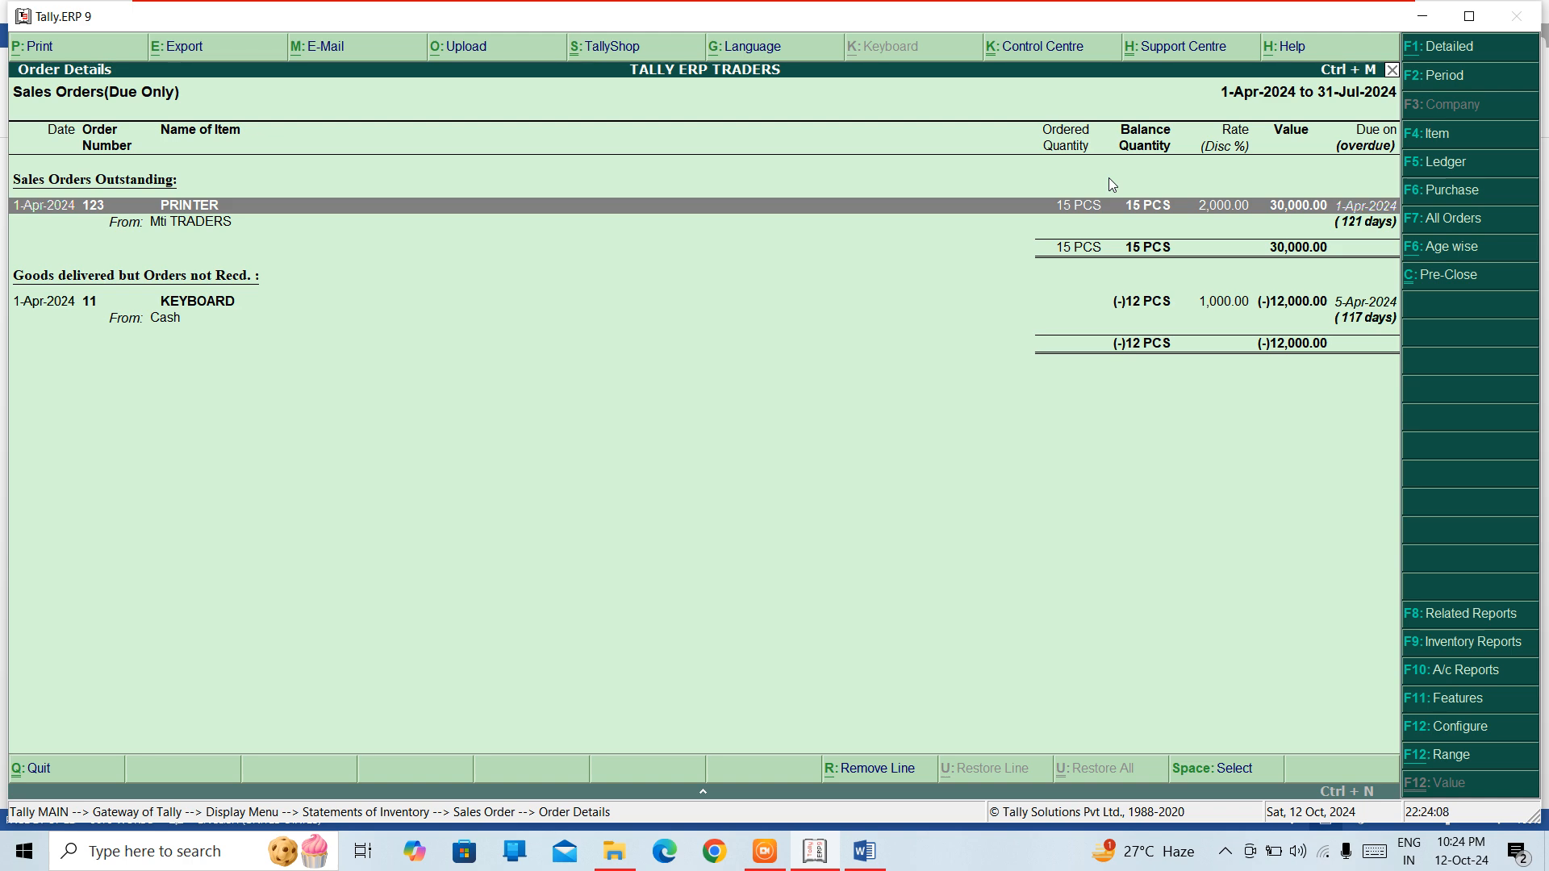
pyautogui.press('Escape')
pyautogui.press('Escape')
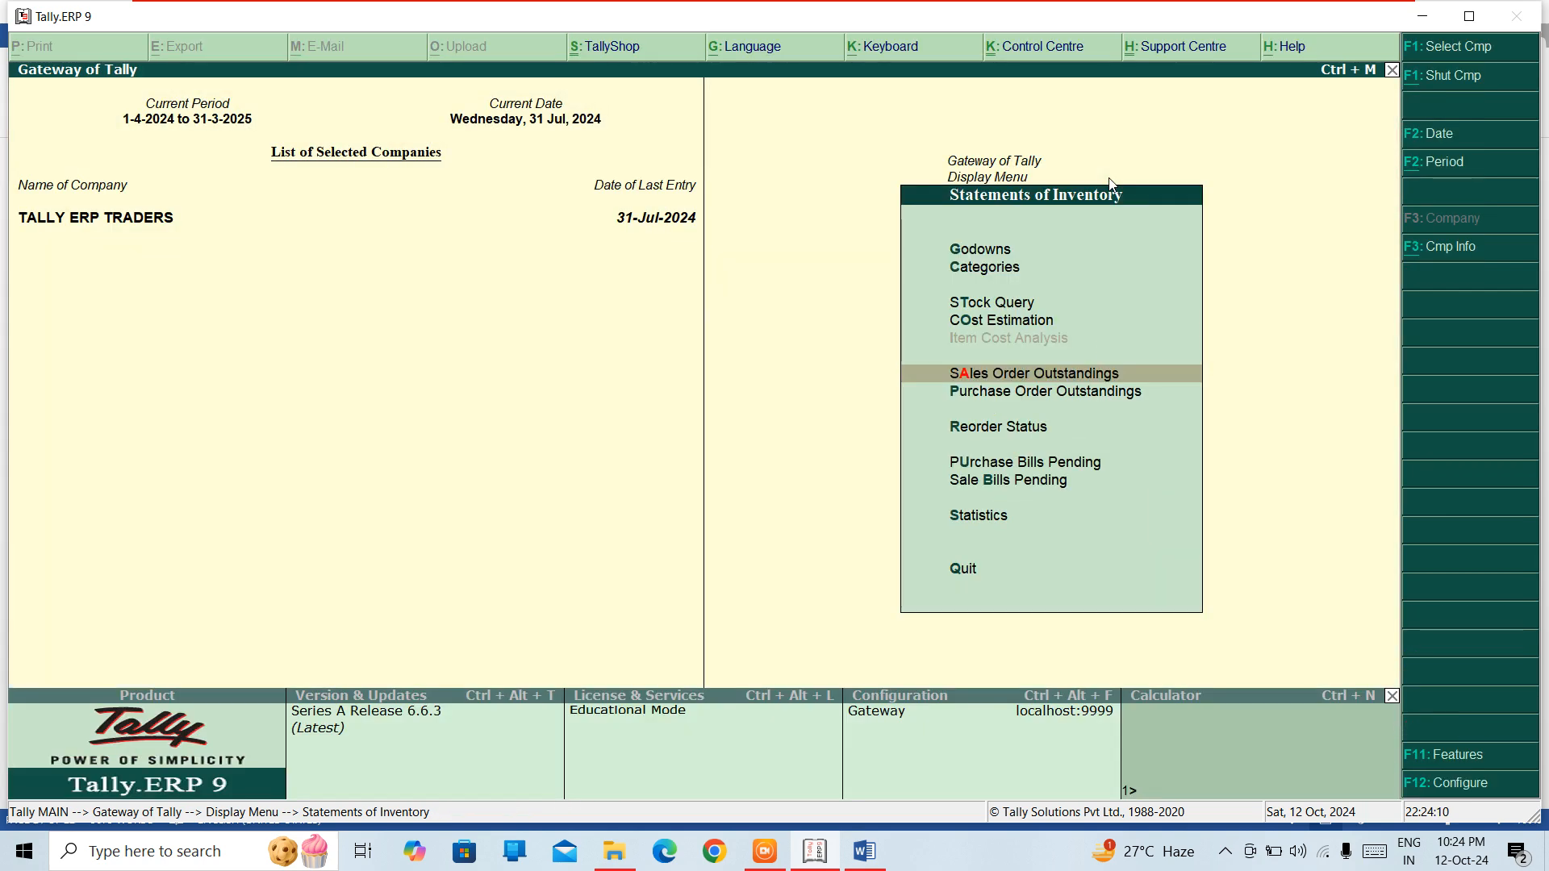
# Step: View the outstanding purchase orders for all orders and return to the list of inventory statements
pyautogui.press('Down')
pyautogui.press('Return')
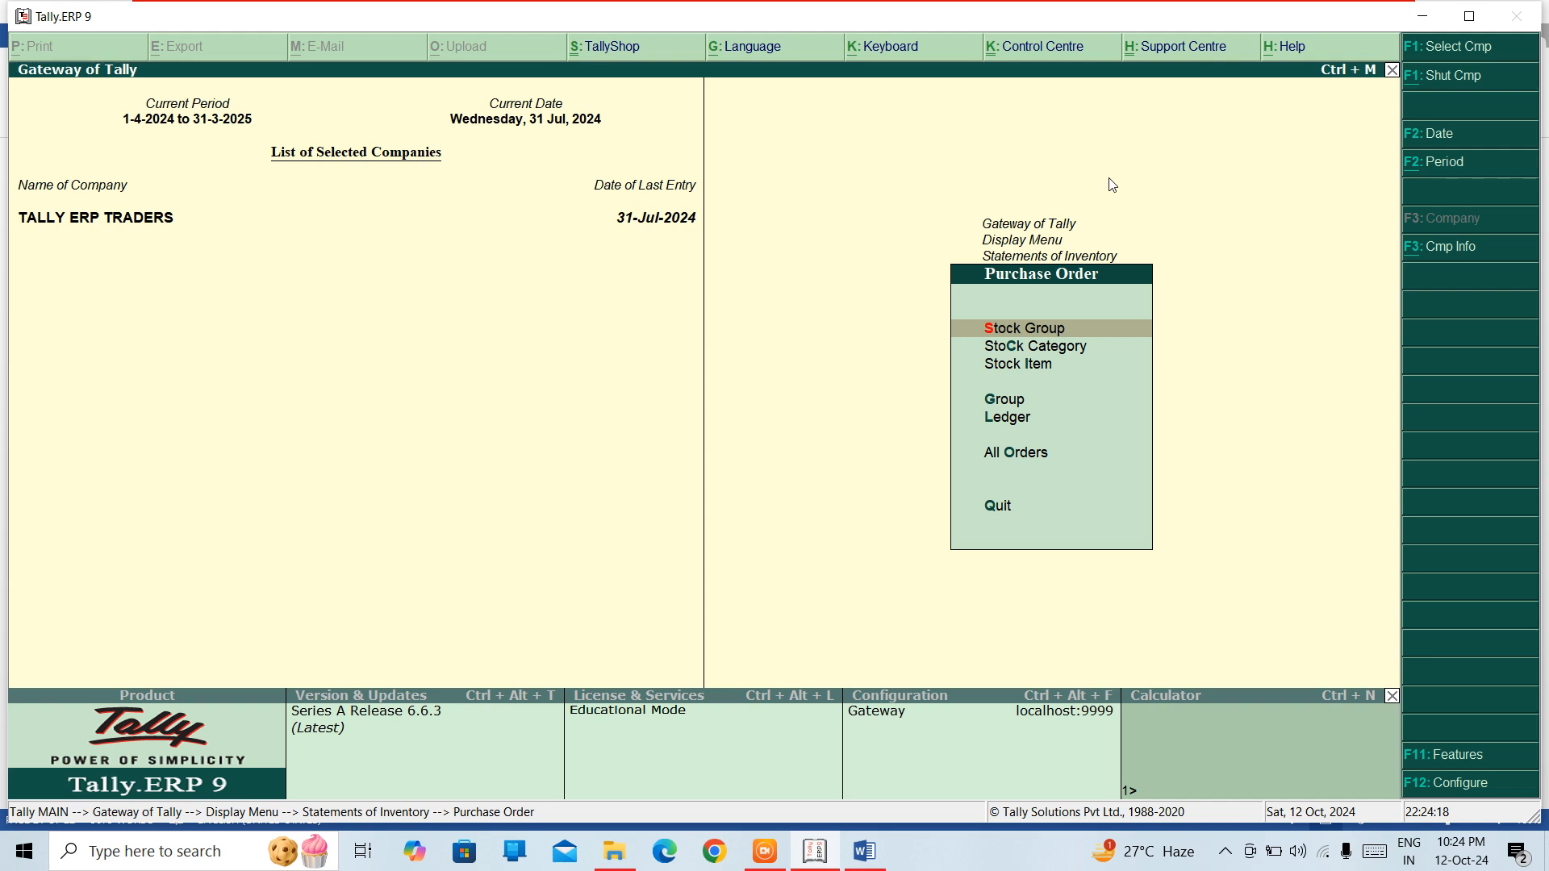
pyautogui.press('Down')
pyautogui.press('Down')
pyautogui.press('Down')
pyautogui.press('Down')
pyautogui.press('Down')
pyautogui.press('Down')
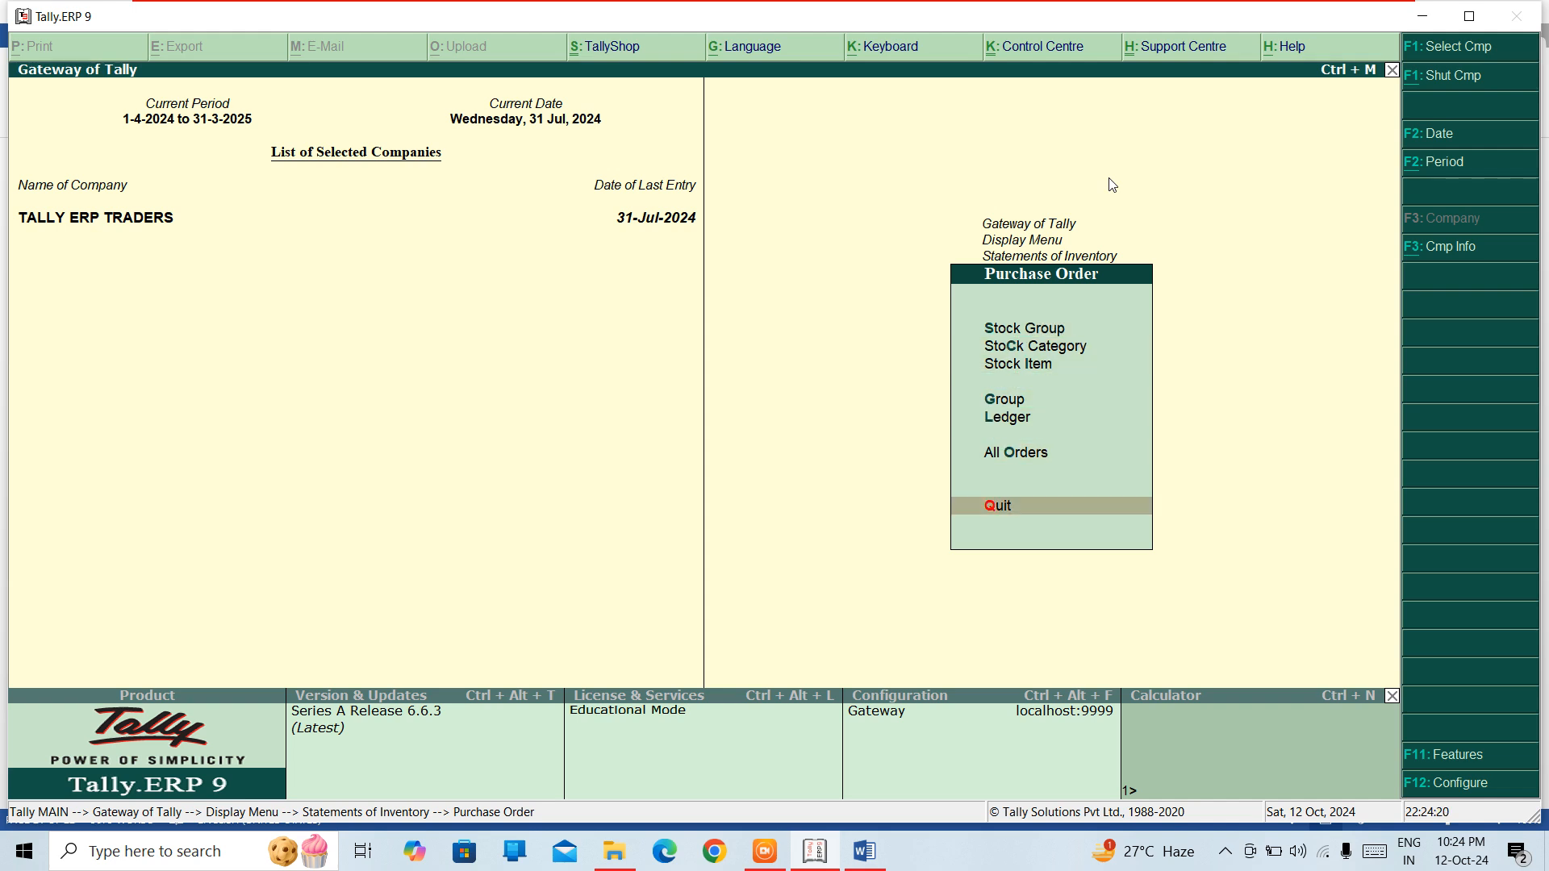
pyautogui.press('Up')
pyautogui.press('Return')
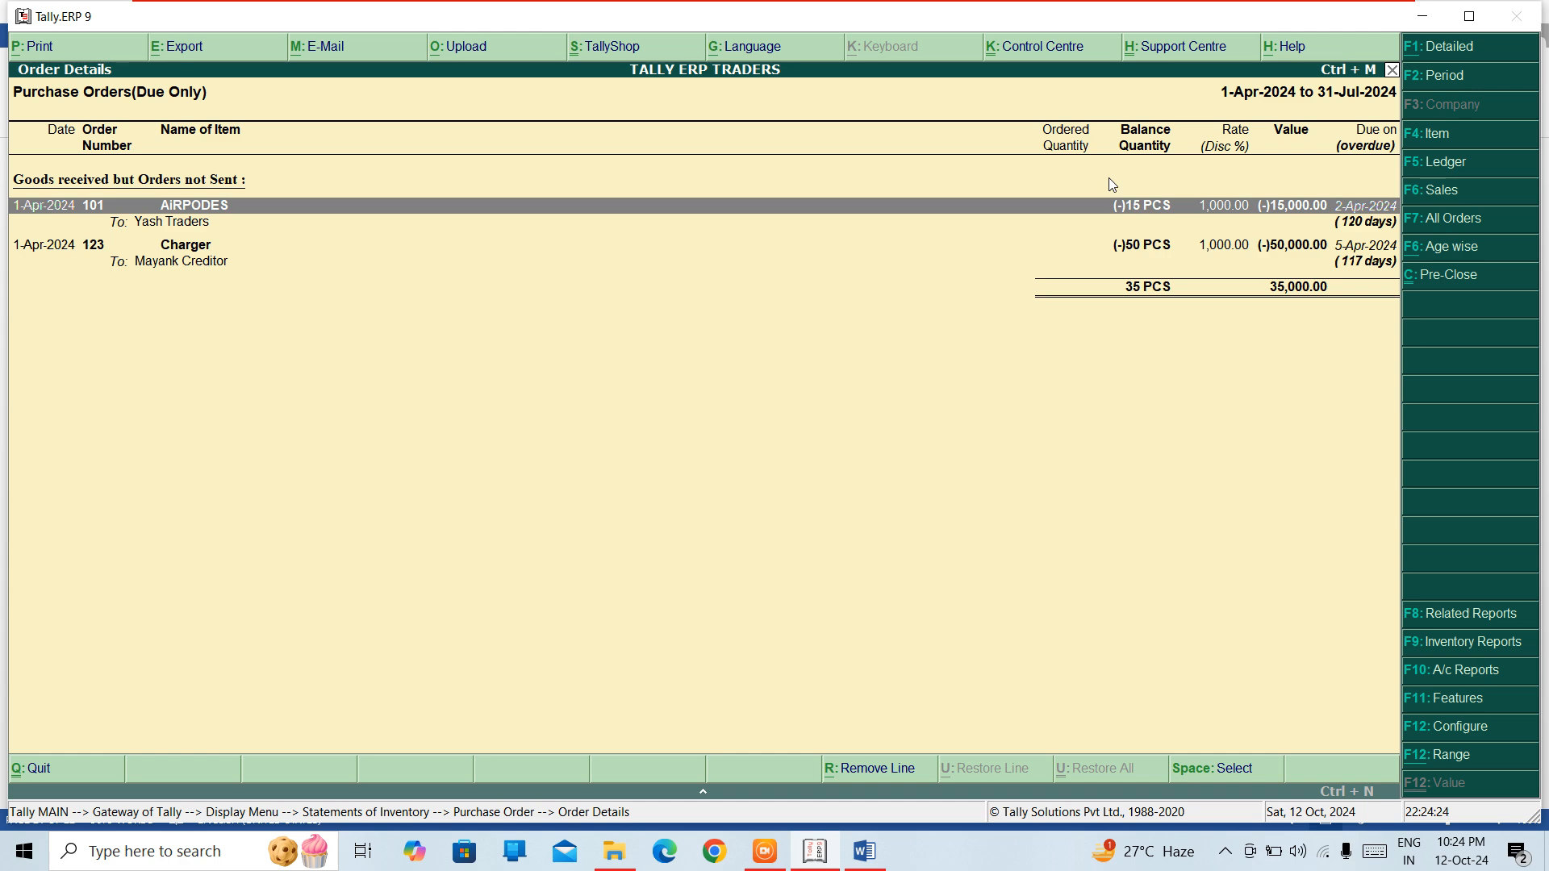
pyautogui.press('Escape')
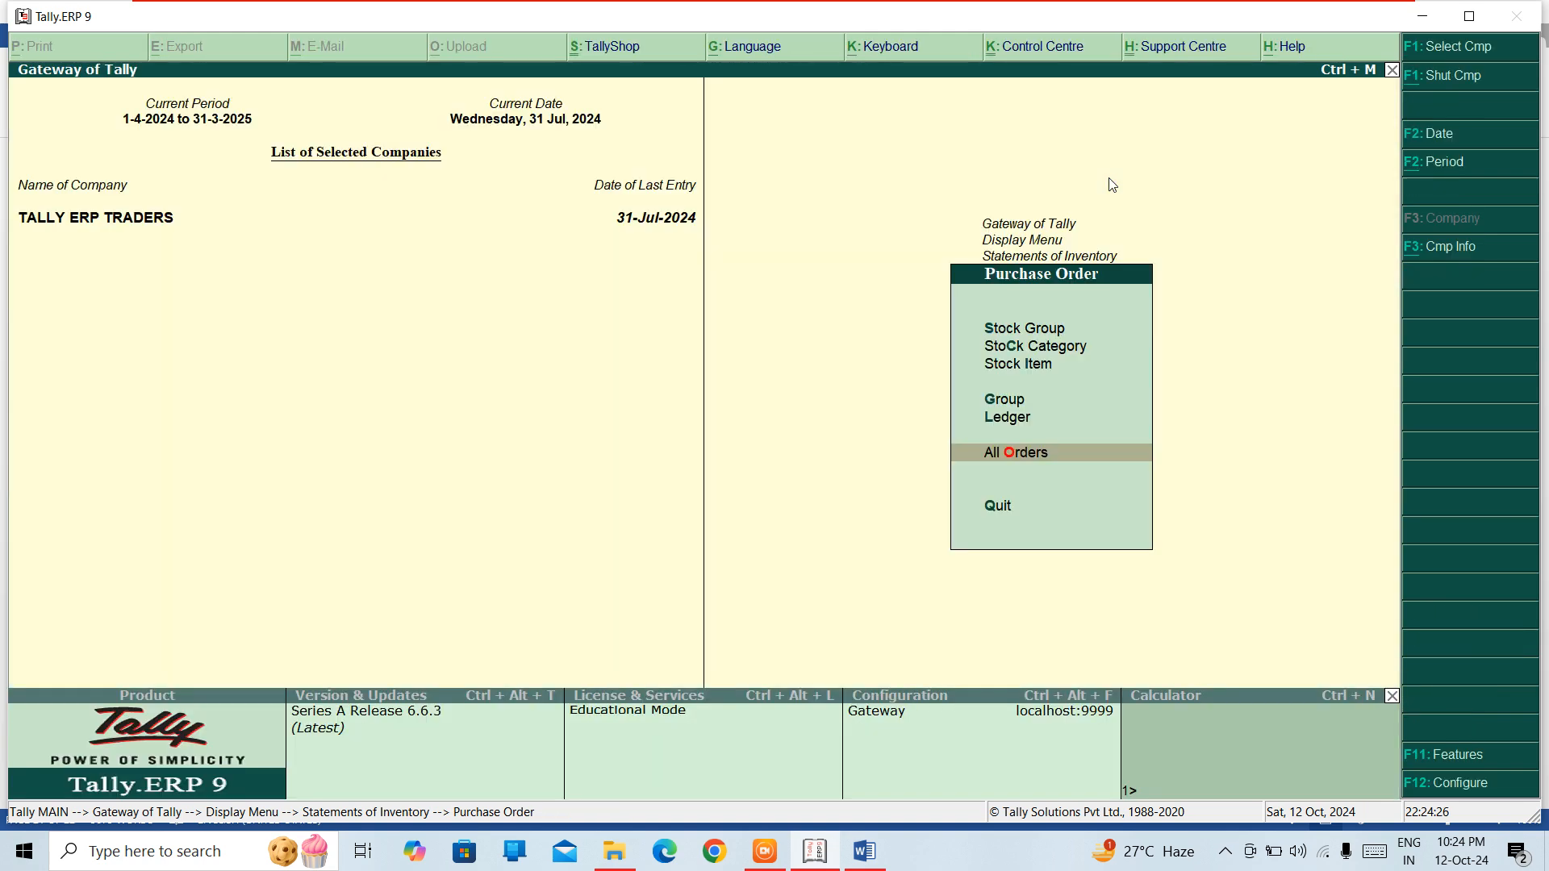
pyautogui.press('Escape')
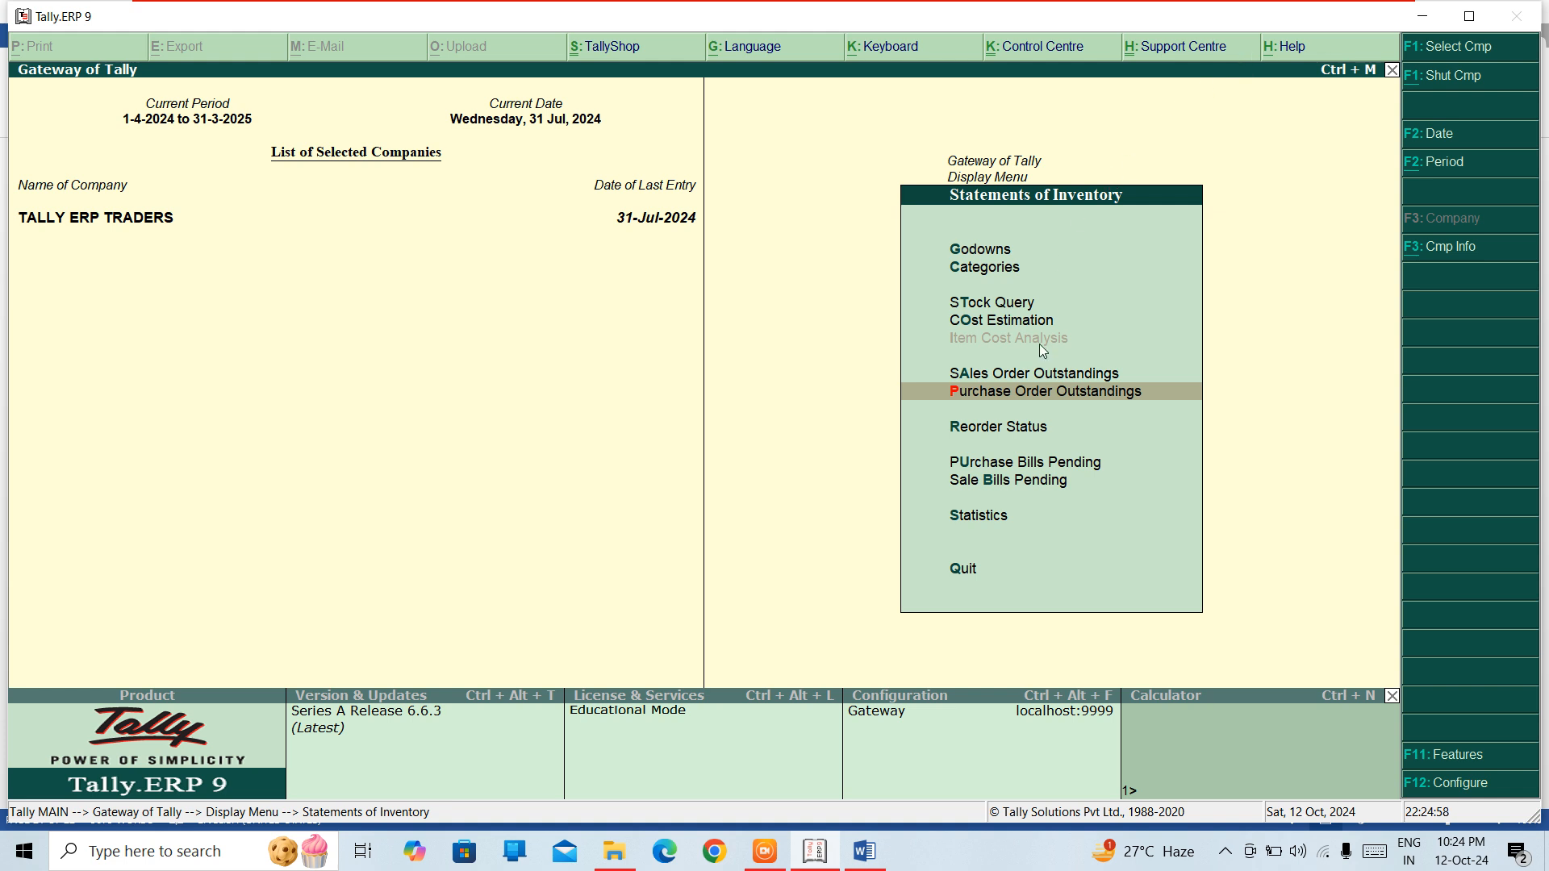
# Step: Switch to the TALLY ERP 9 NOTES document in Word and add six blank lines at its end
pyautogui.click(862, 847)
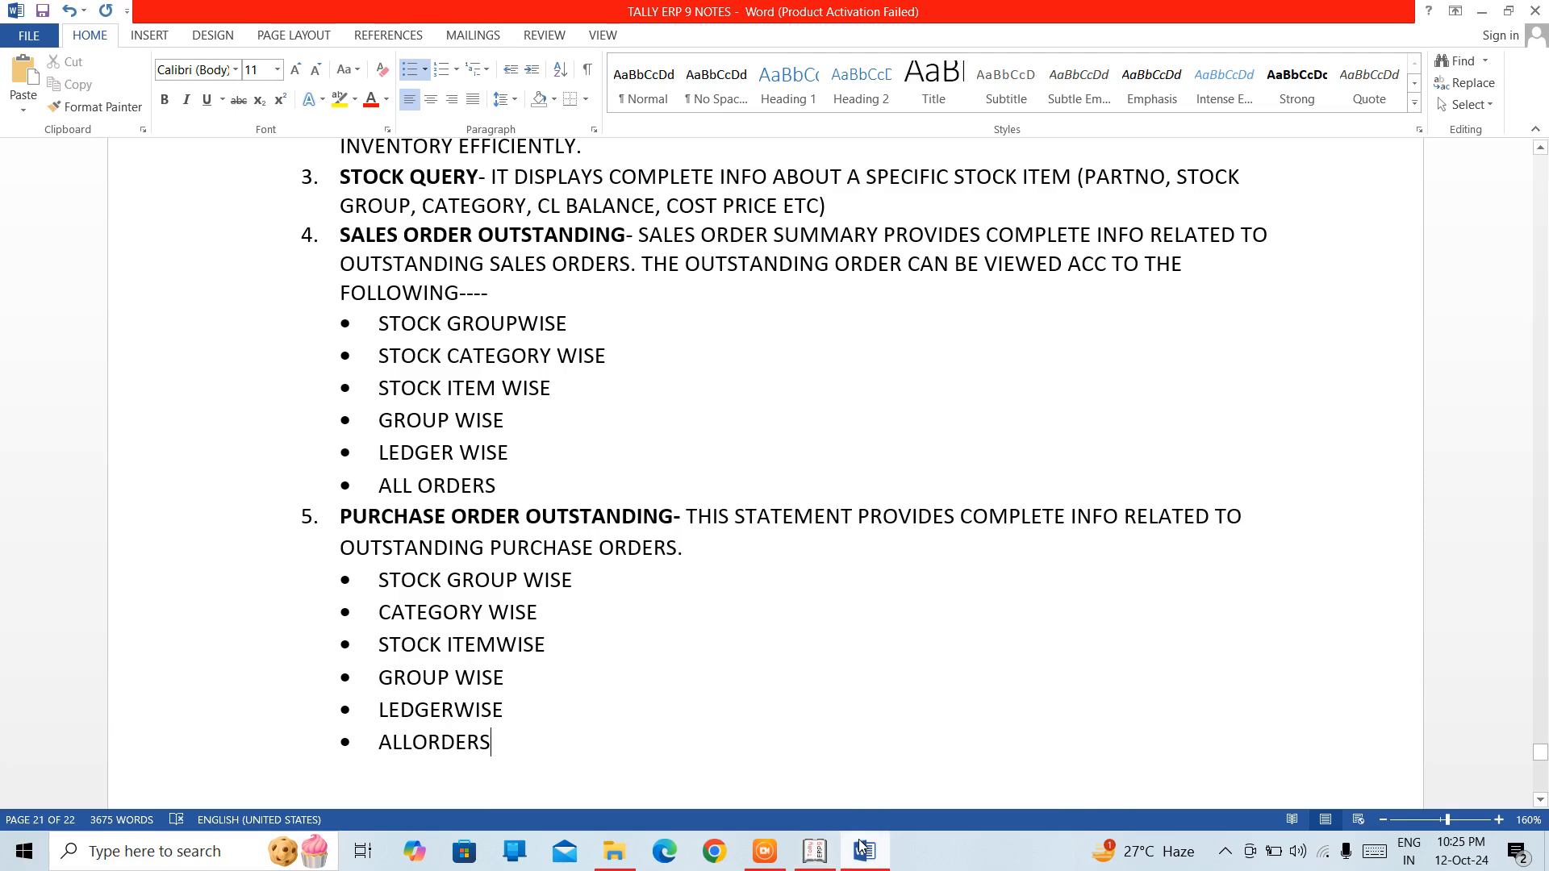
pyautogui.hotkey('ctrl', 'End')
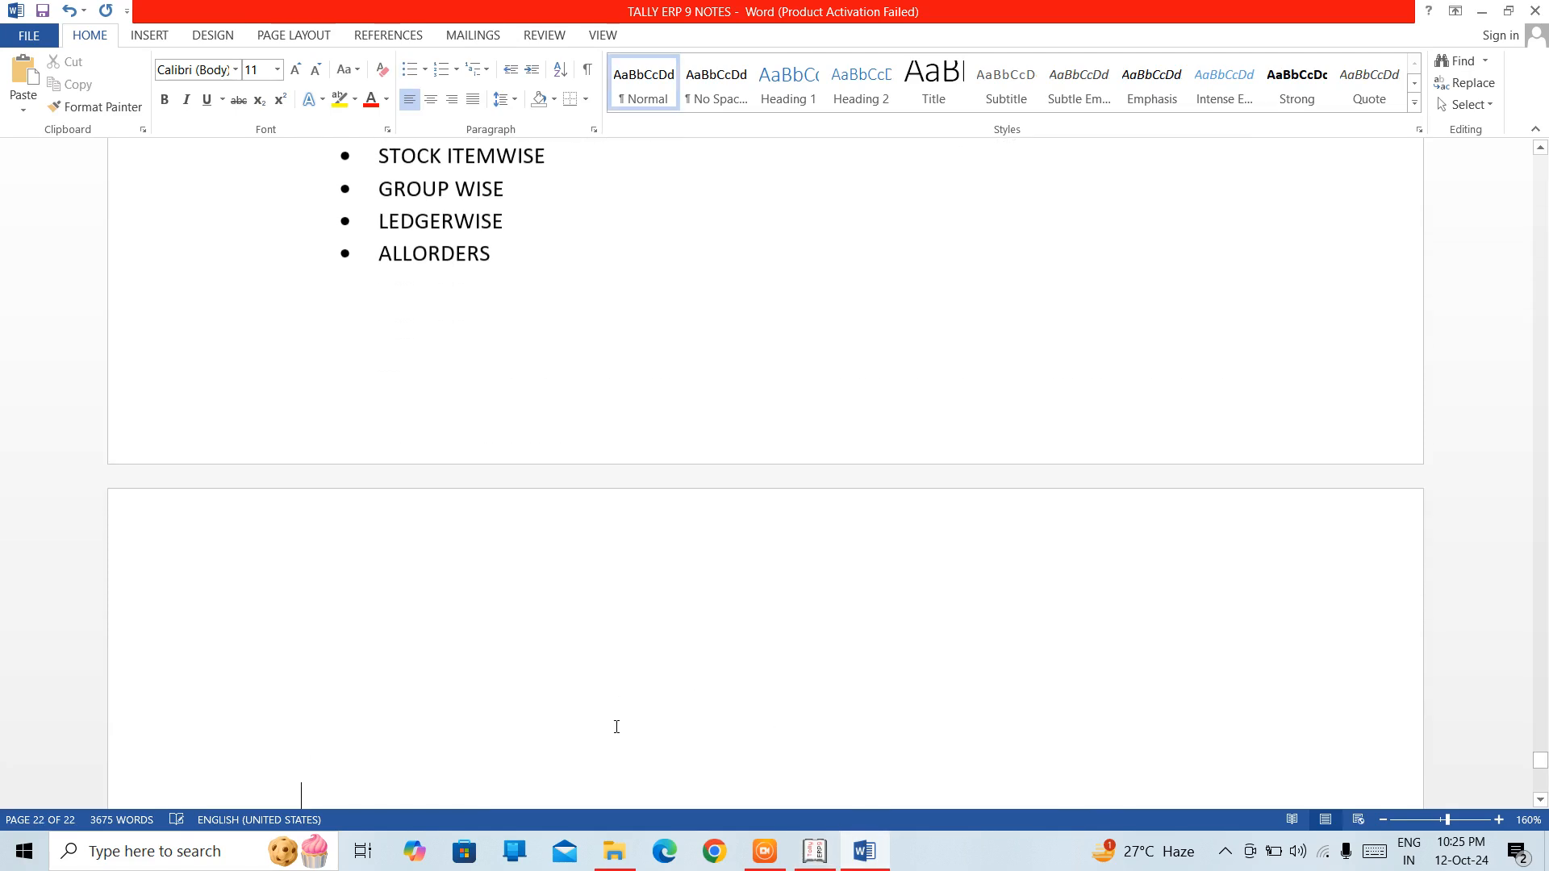
pyautogui.press('Return')
pyautogui.press('Return')
pyautogui.press('Return')
pyautogui.press('Return')
pyautogui.press('Return')
pyautogui.press('Return')
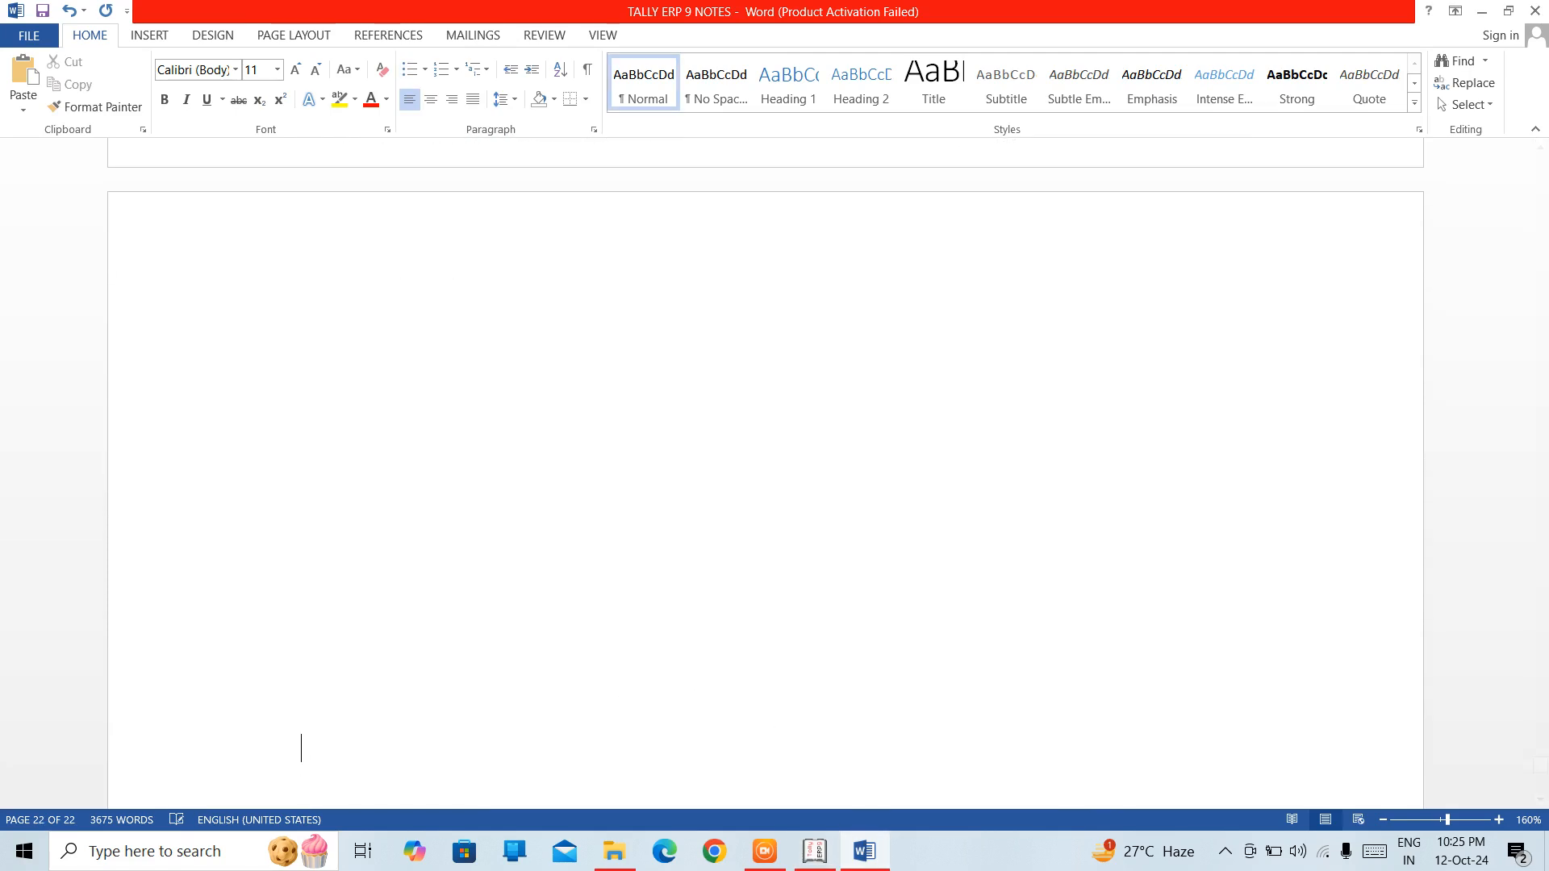
# Step: Start numbered item 6 higher up on the blank last page with the heading "MIS REPORTS-"
pyautogui.press('Up')
pyautogui.press('Up')
pyautogui.press('Up')
pyautogui.press('Up')
pyautogui.press('Up')
pyautogui.press('Up')
pyautogui.press('Up')
pyautogui.press('Up')
pyautogui.press('Up')
pyautogui.press('Up')
pyautogui.press('Up')
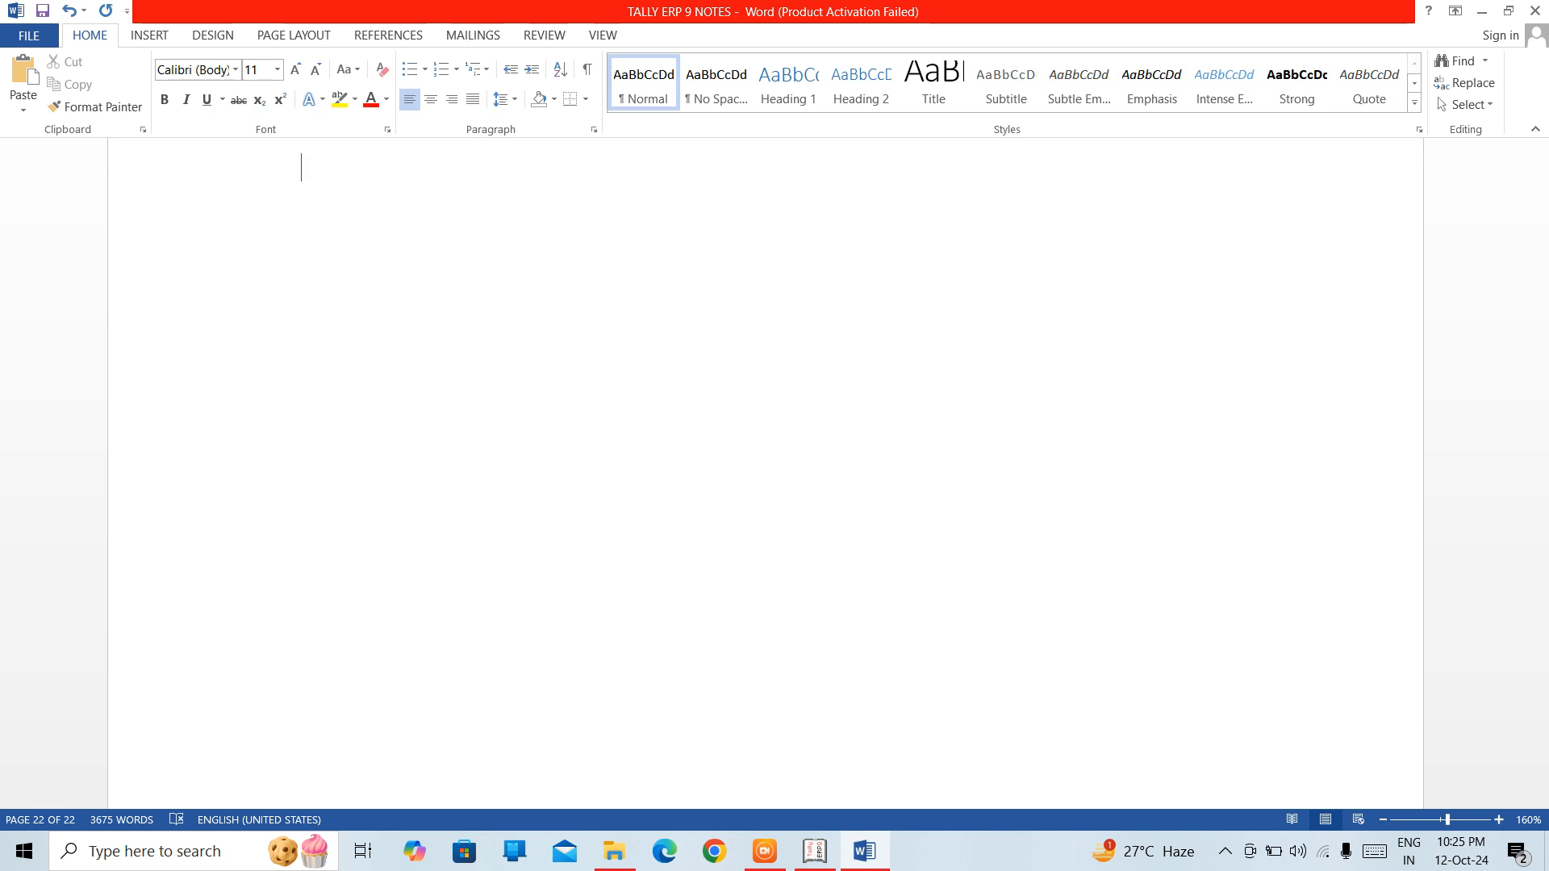
pyautogui.write('6.')
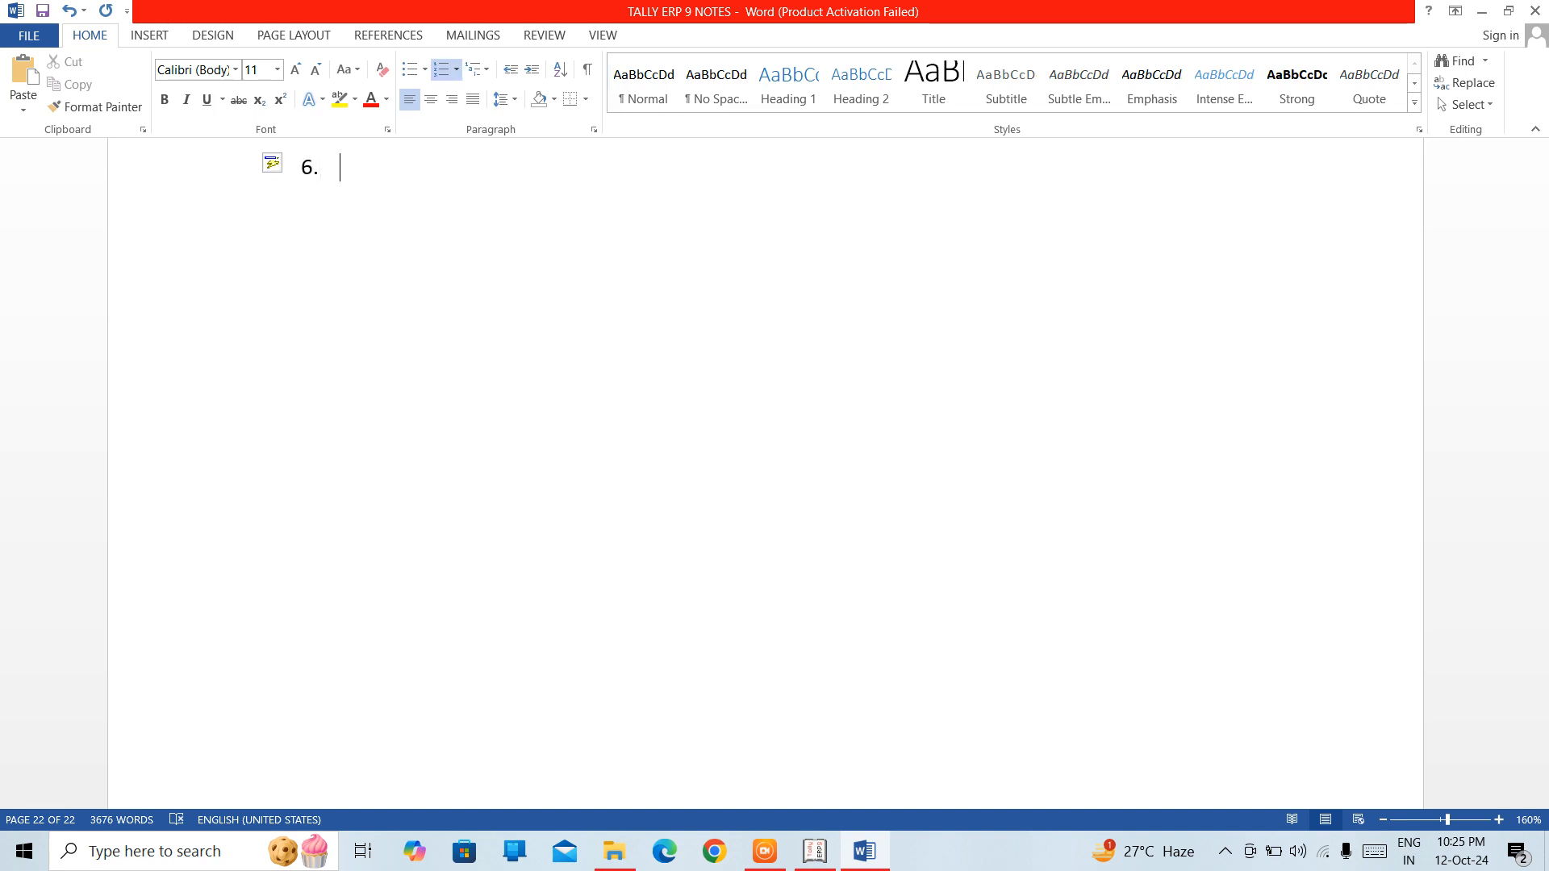
pyautogui.write(' MI')
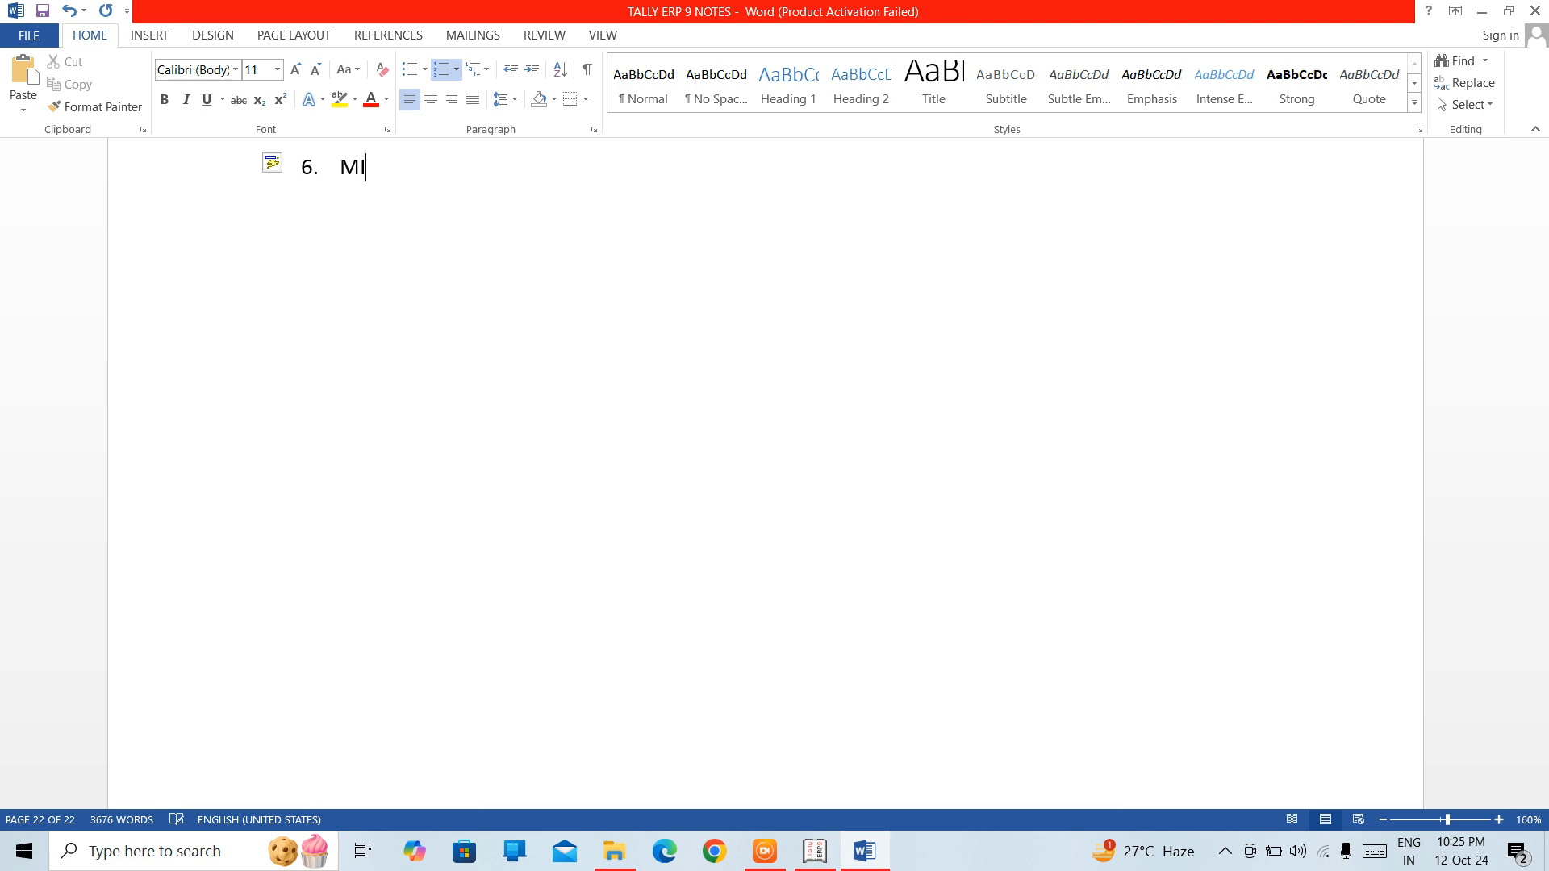
pyautogui.write('S REPORTS-')
# Step: Make the "MIS REPORTS-" heading of item 6 bold and leave the cursor on the same line after it
pyautogui.hotkey('ctrl', 'shift', 'Left')
pyautogui.hotkey('ctrl', 'shift', 'Left')
pyautogui.hotkey('ctrl', 'shift', 'Left')
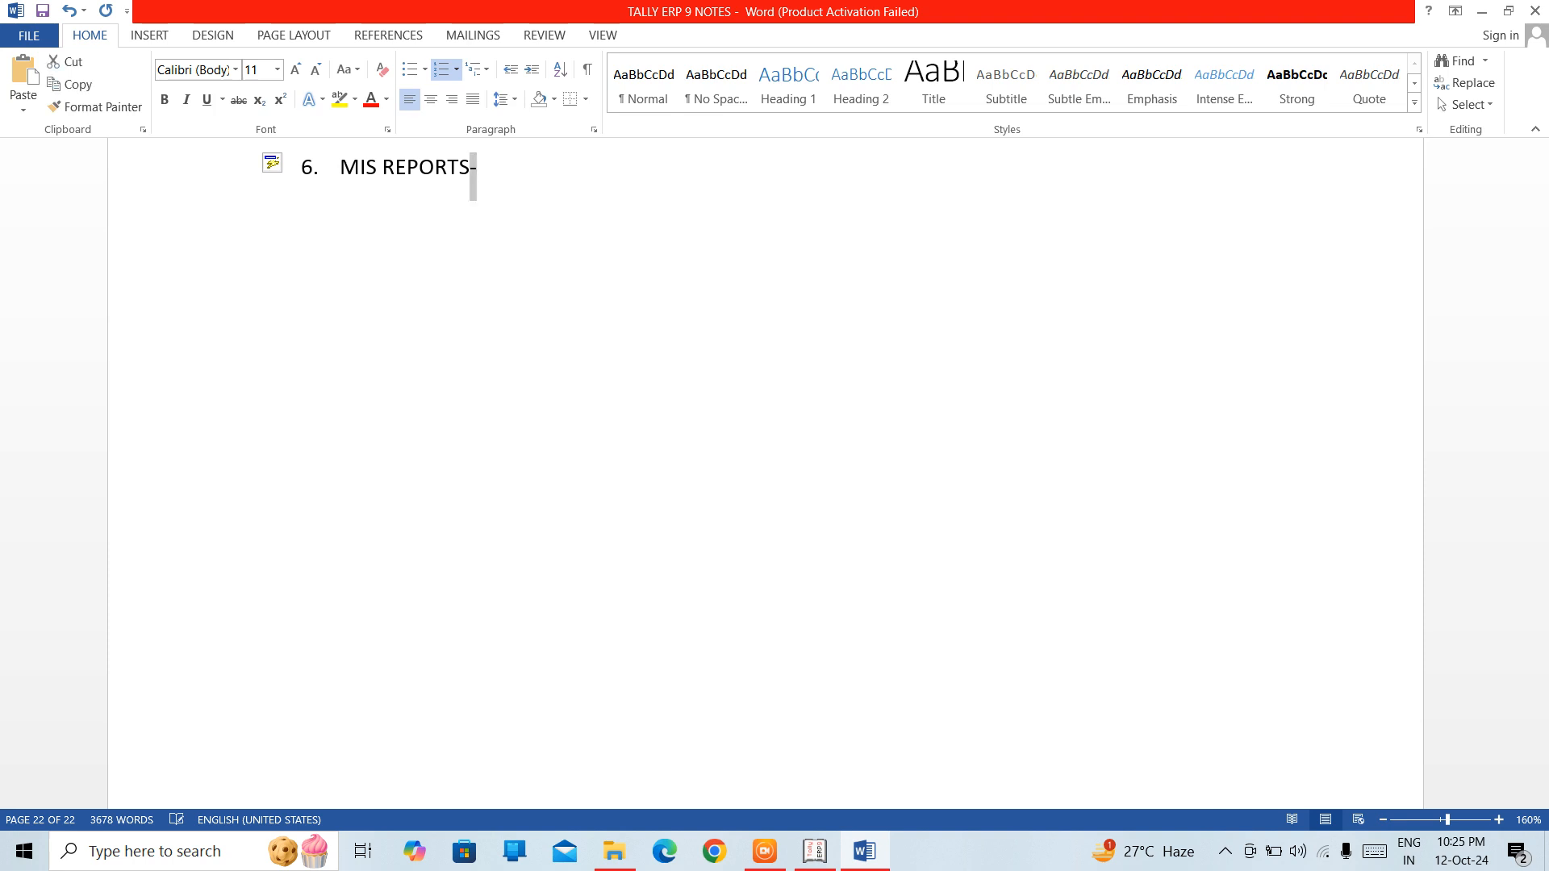
pyautogui.hotkey('ctrl', 'b')
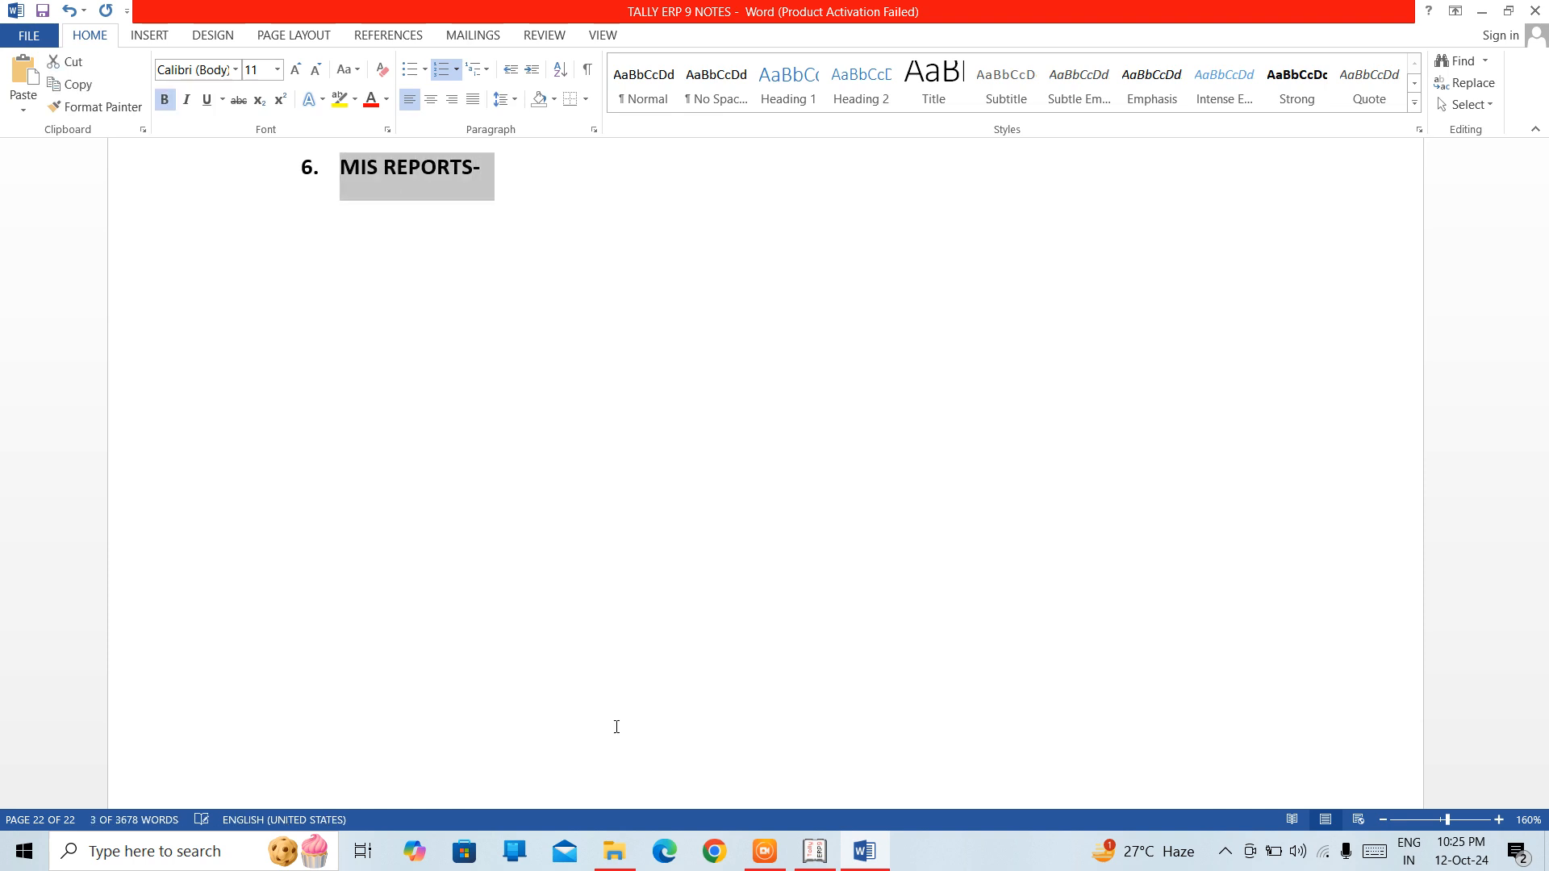
pyautogui.press('Right')
pyautogui.press('BackSpace')
pyautogui.press('BackSpace')
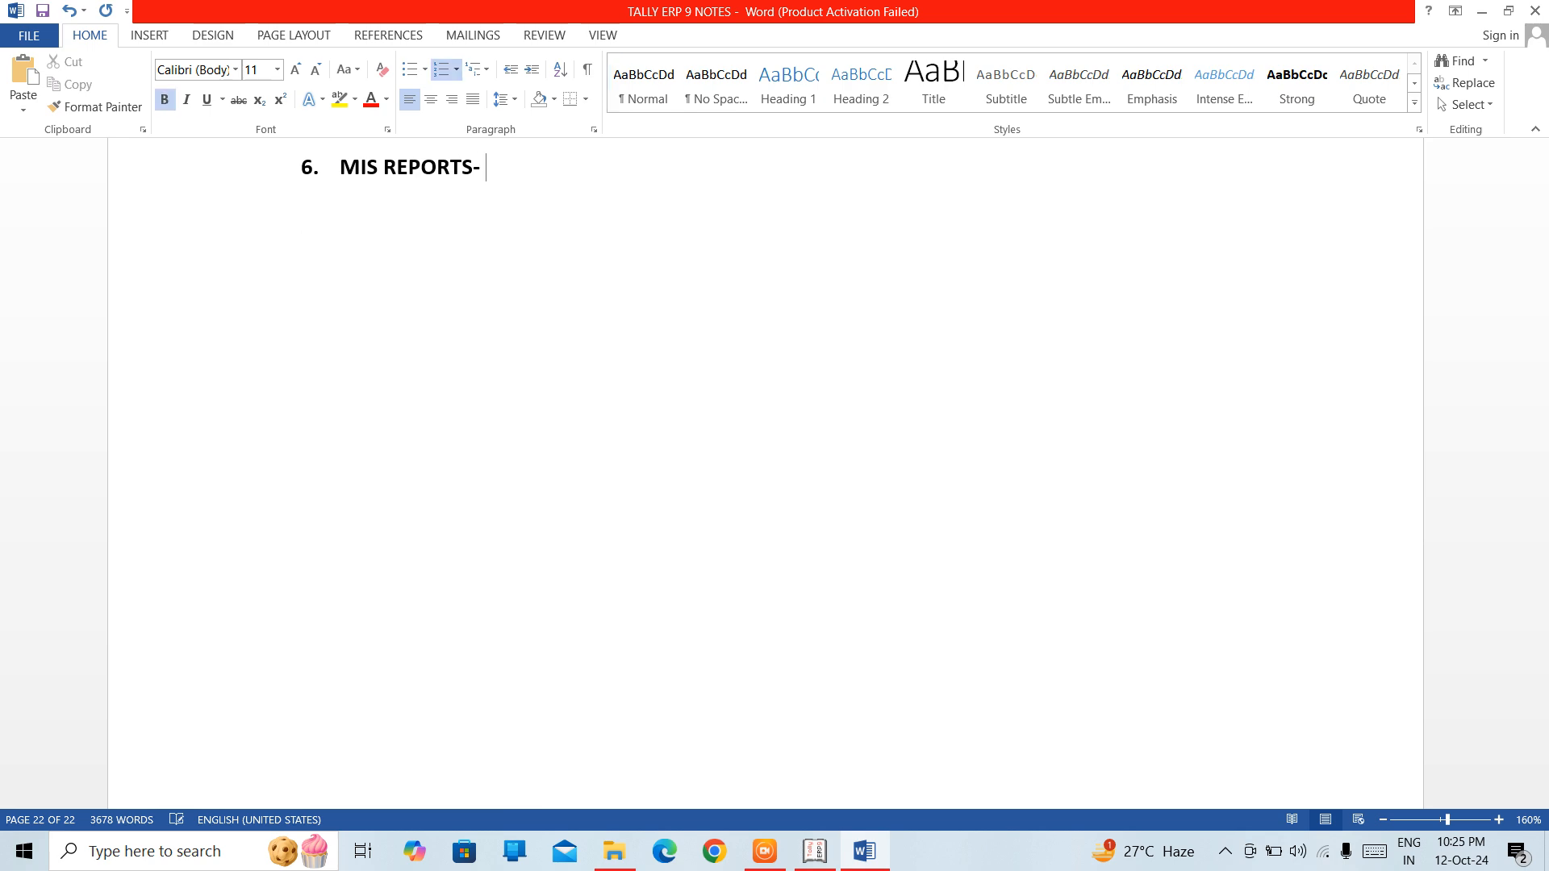
# Step: Continue the item 6 heading with "MANAGEMENT INFO SYSTEM REPORTS" in regular weight and start an unnumbered paragraph below it
pyautogui.hotkey('ctrl', 'b')
pyautogui.write('MANAG')
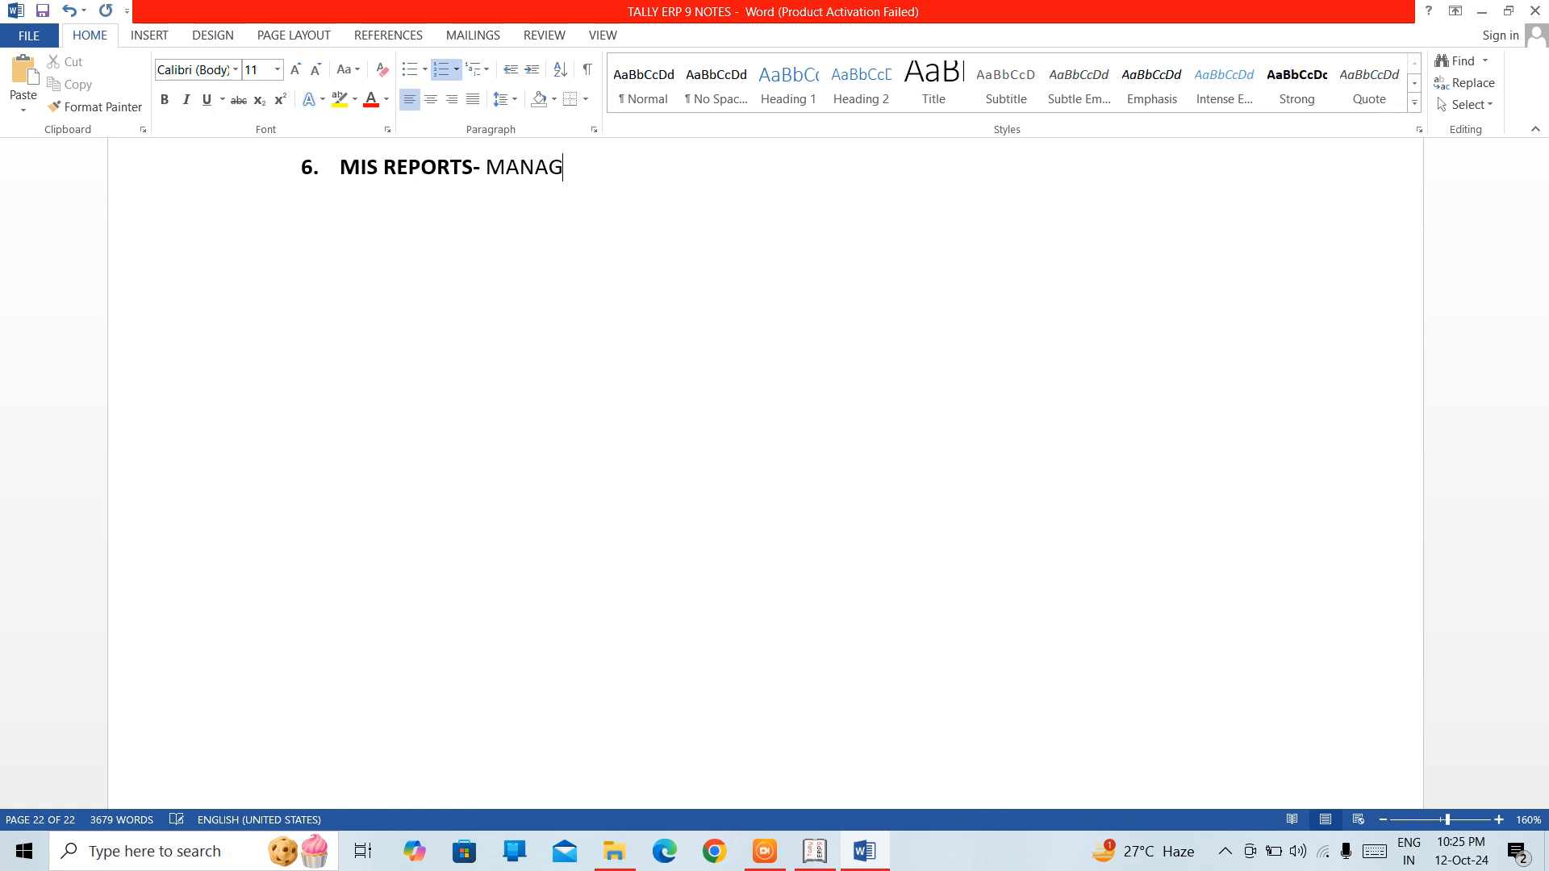
pyautogui.write('EMENT INFO')
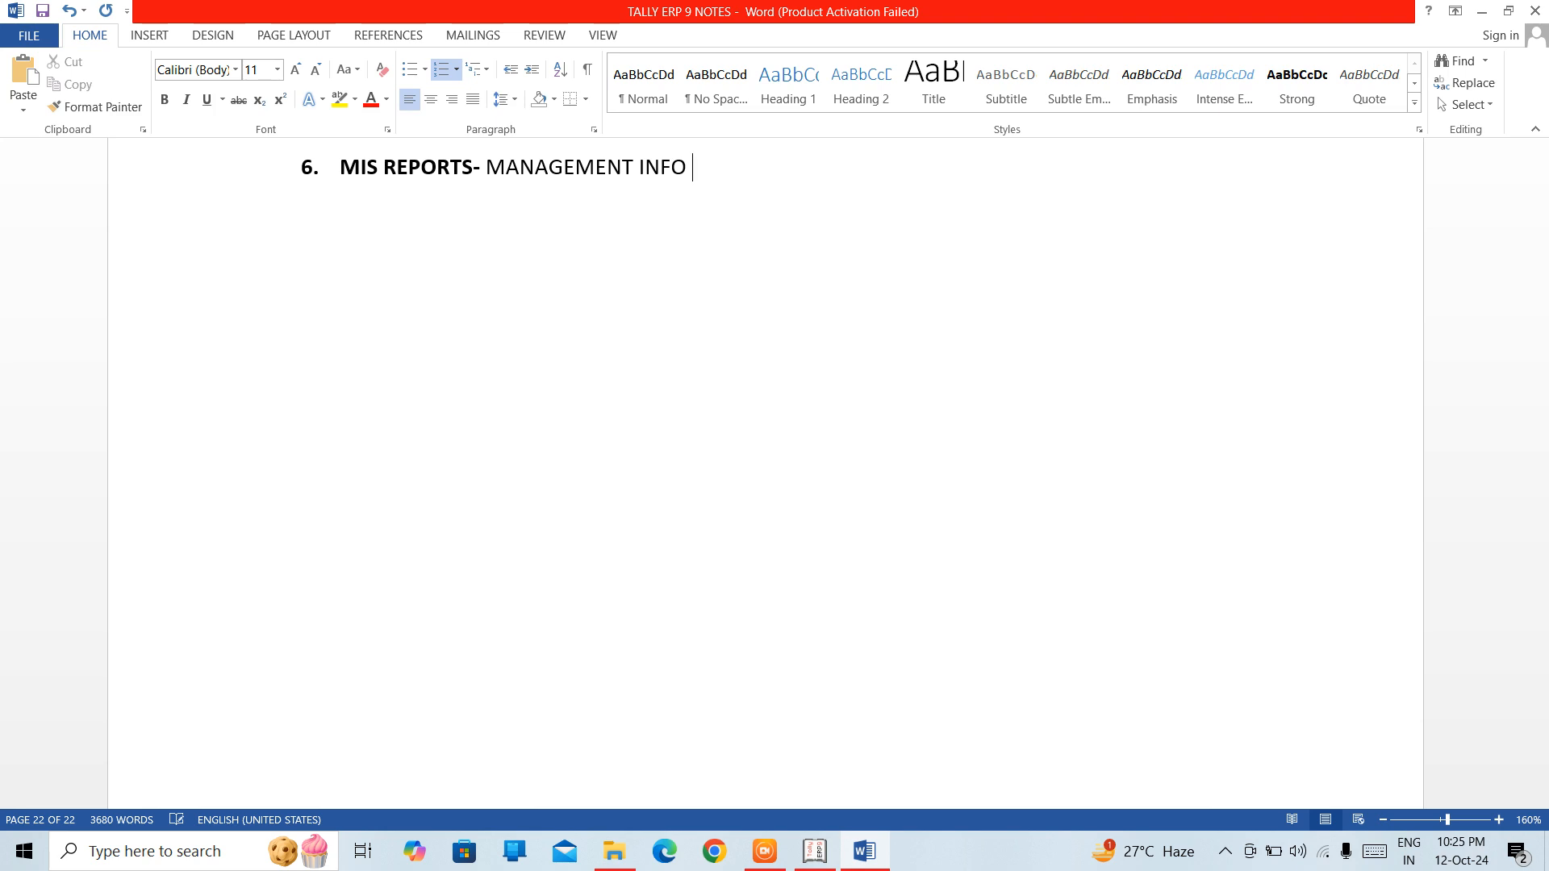
pyautogui.write(' SYSTEM REPOR')
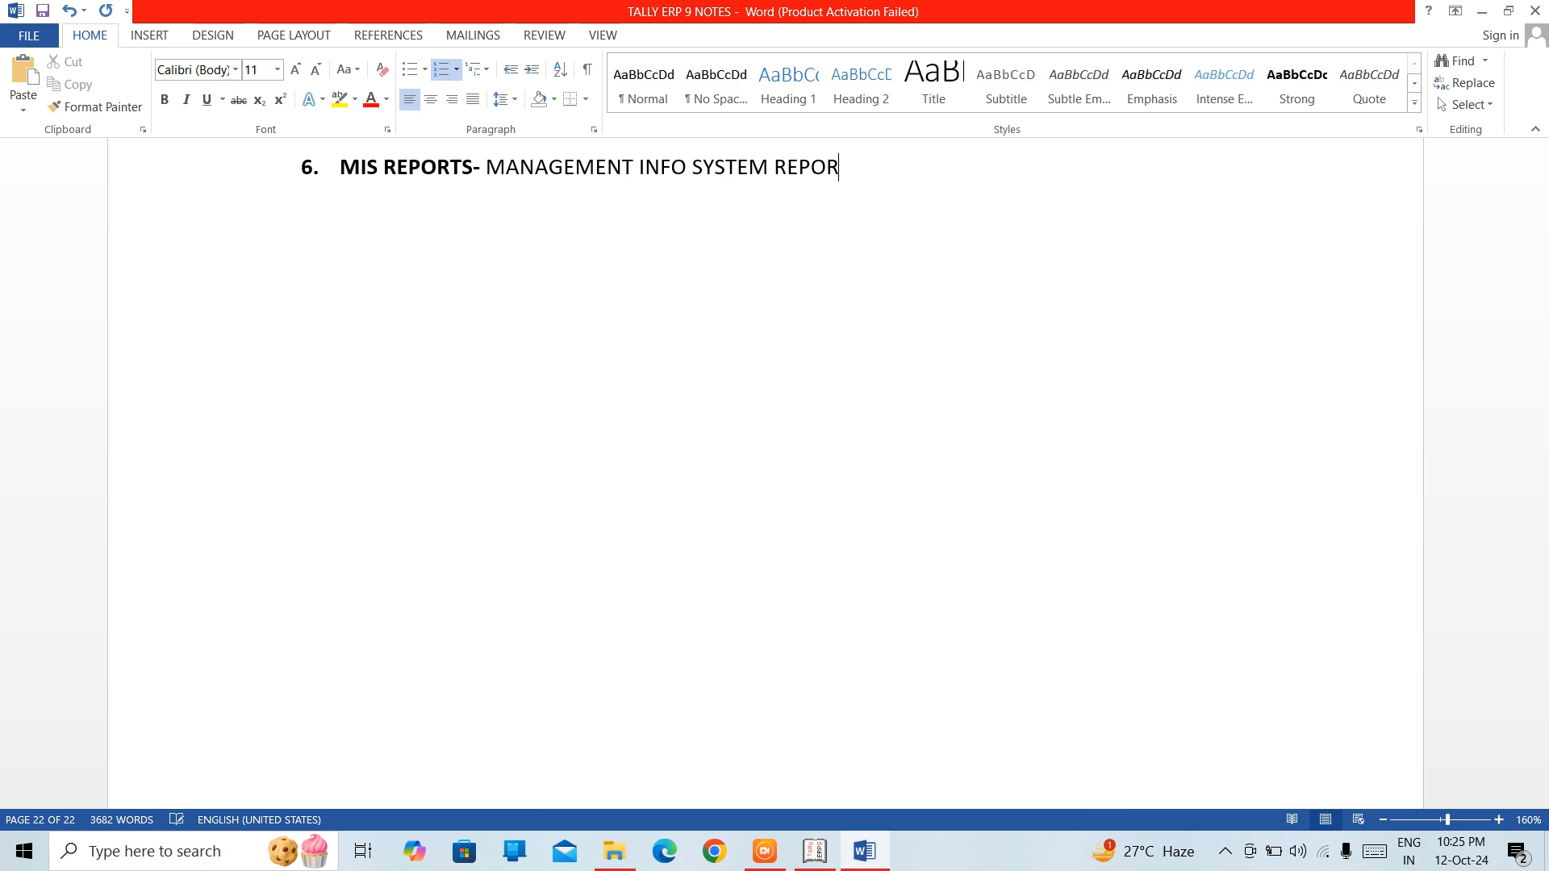
pyautogui.write('TS')
pyautogui.press('Return')
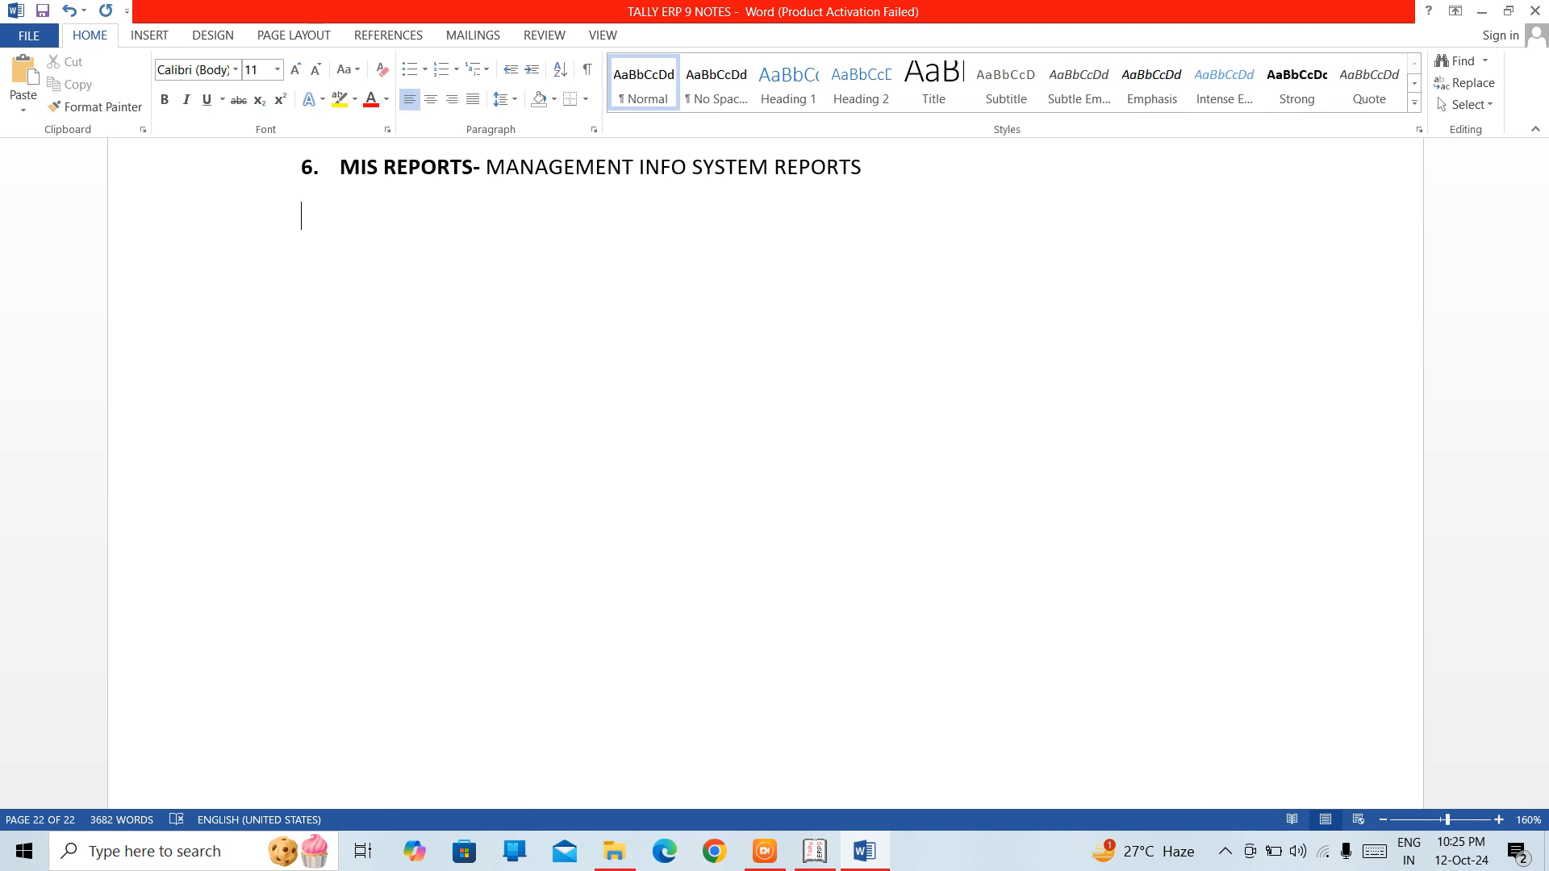
# Step: Write the paragraph "MIS REPORTS ARE THE REPORTS THAT ARE USED TO ACCESS THE PERFORMANCE OF THE ORG." under the item 6 heading
pyautogui.write('MIS REPORTS A')
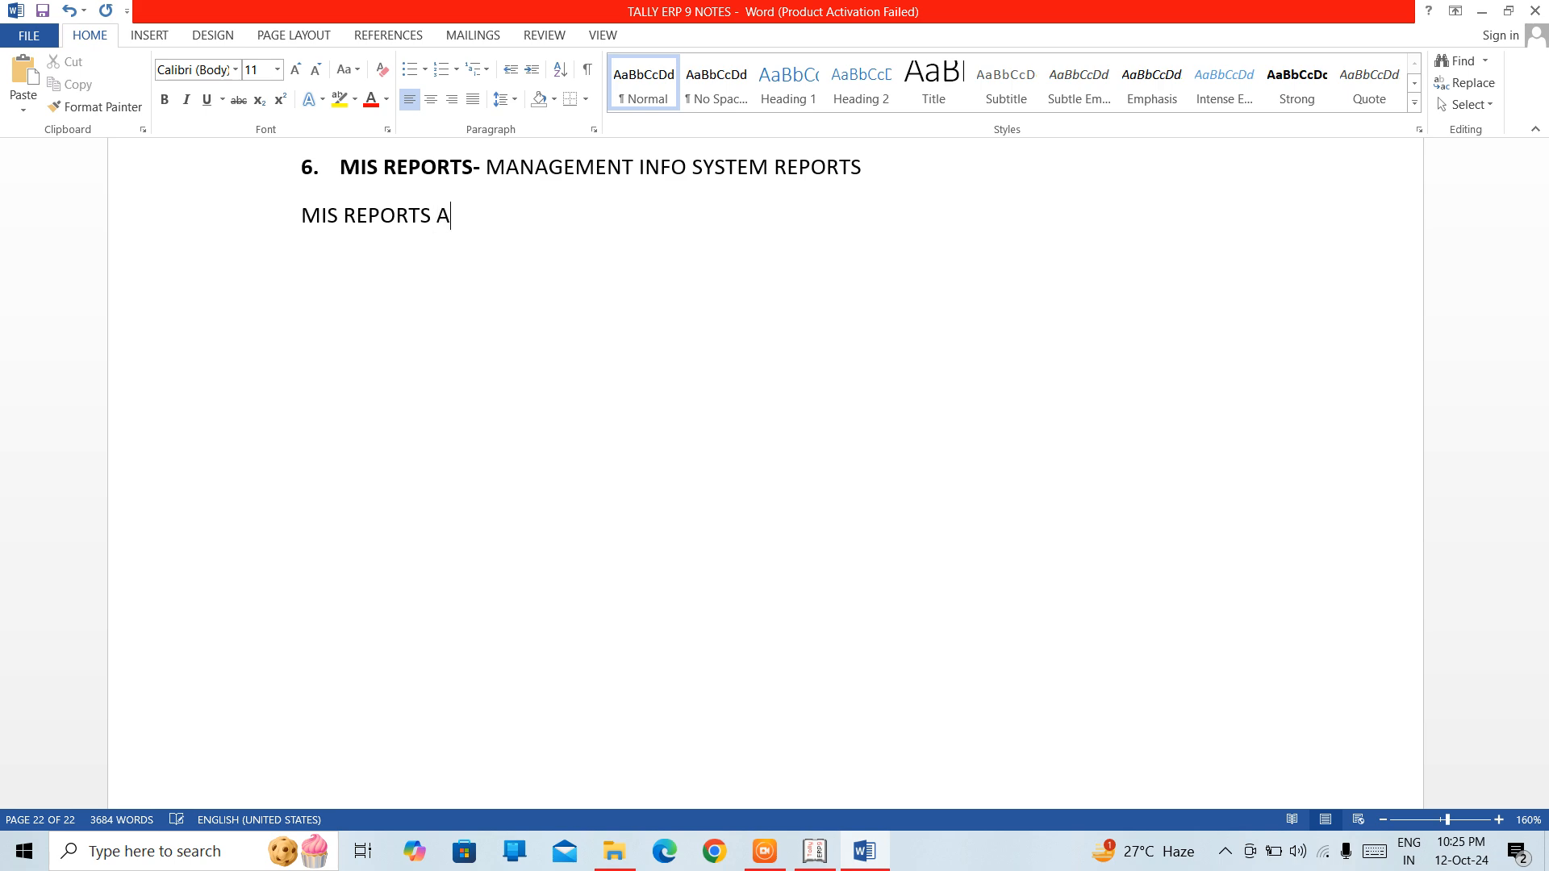
pyautogui.write('RE THE REPOR')
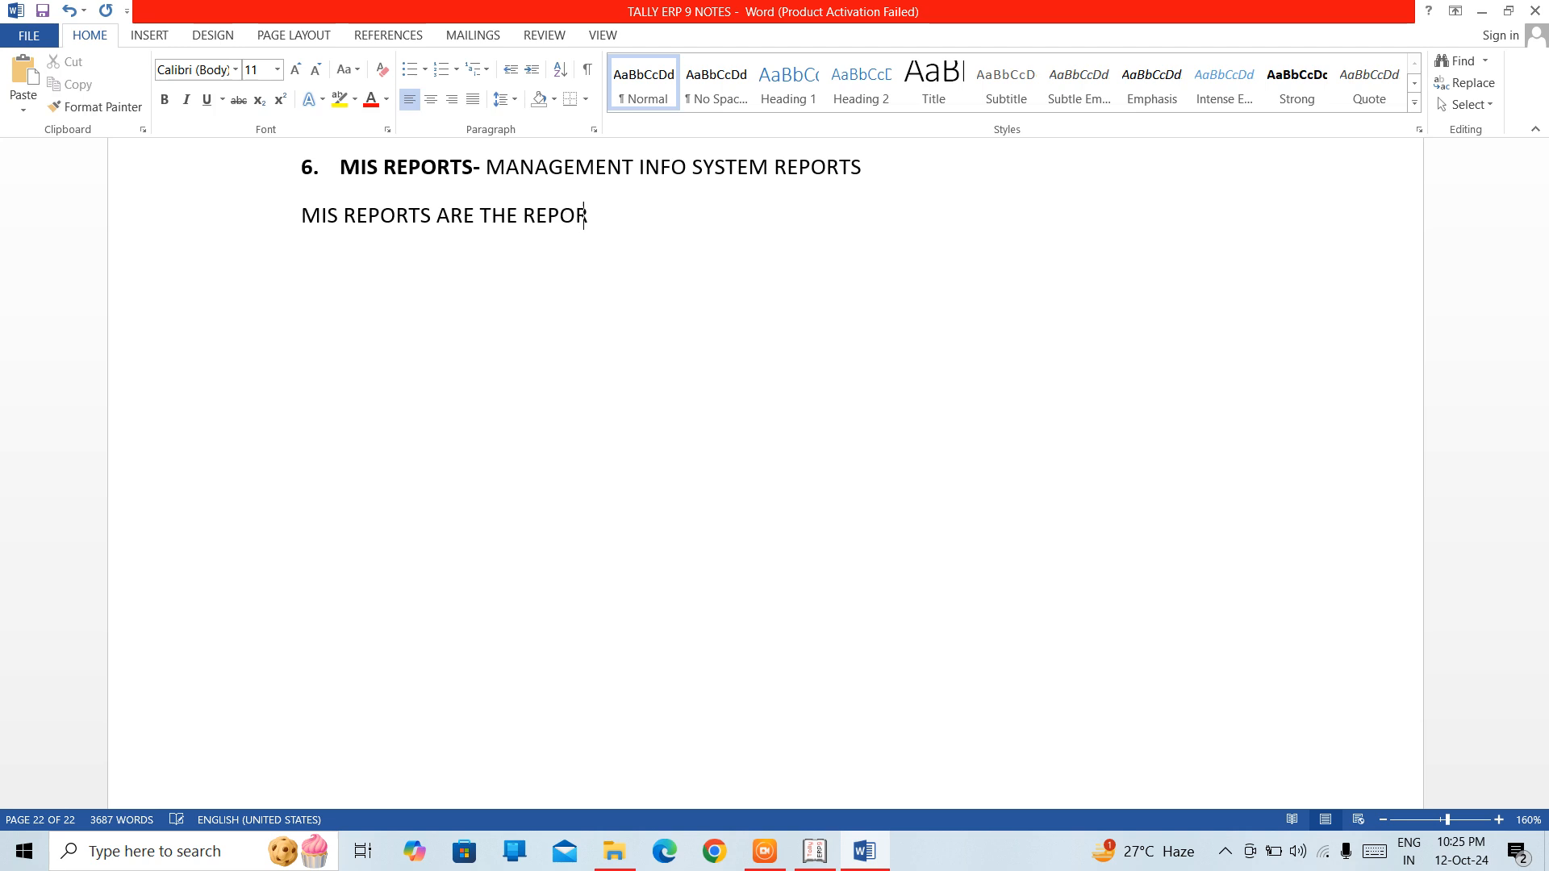
pyautogui.write('TS THAT ARE')
pyautogui.write('USED TO')
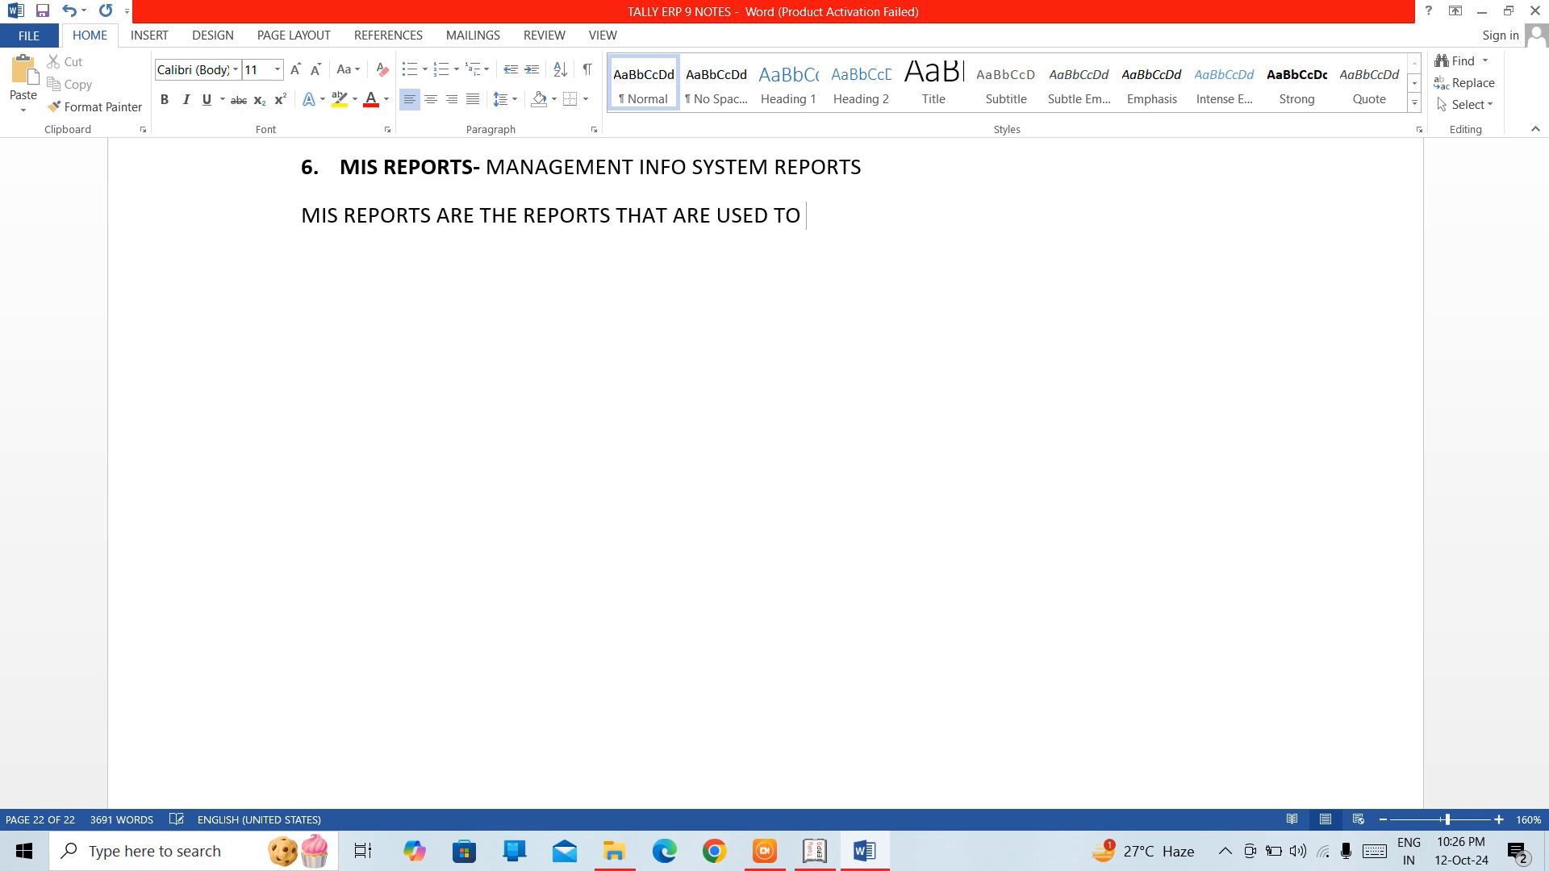
pyautogui.write(' ACCESS THE PERF')
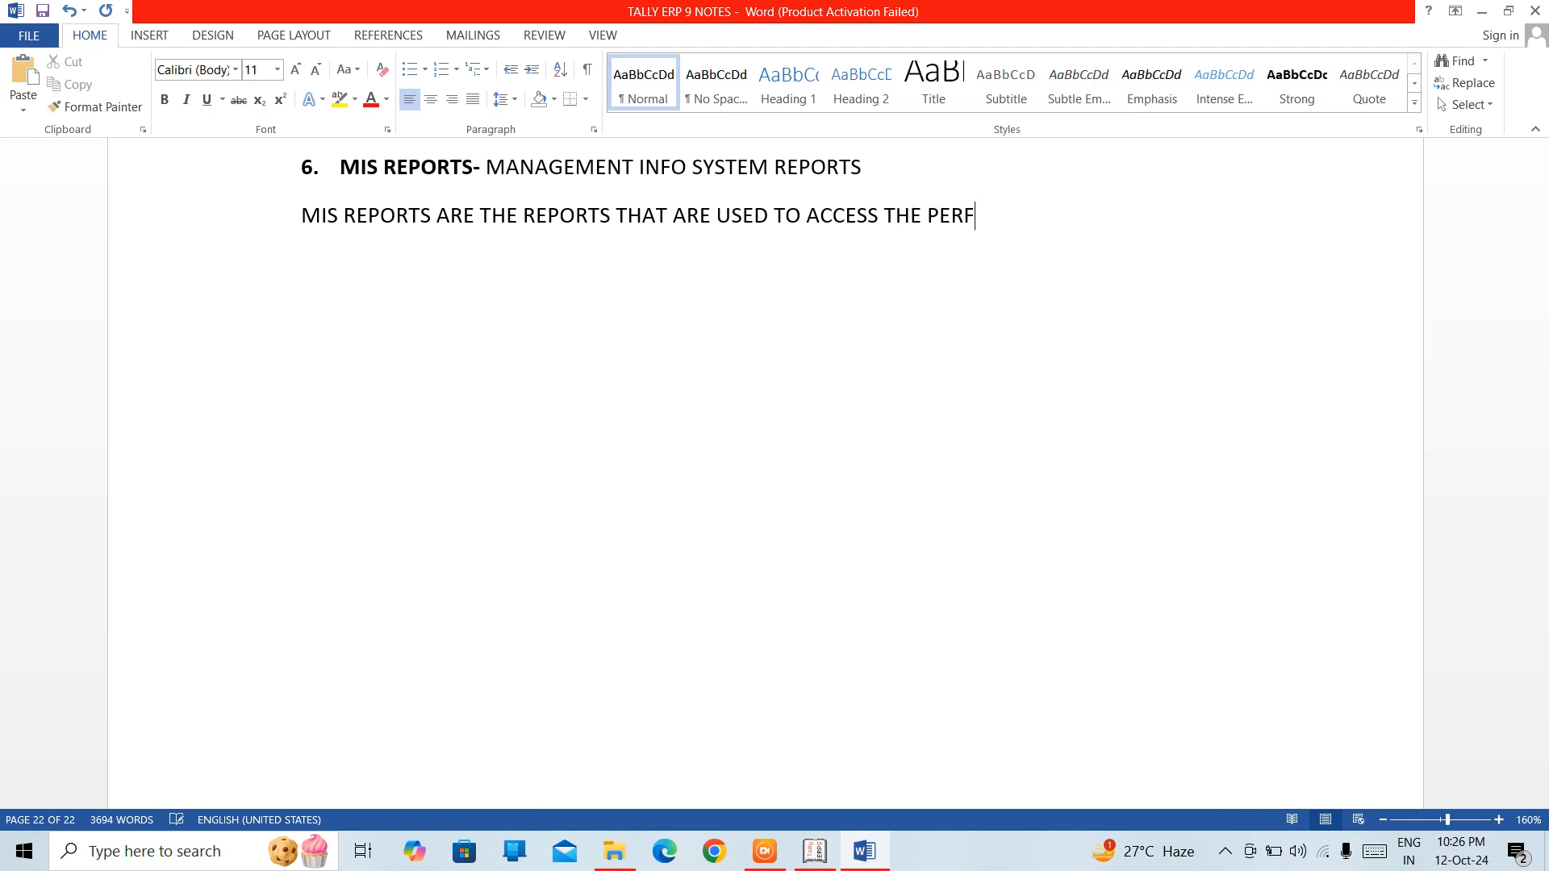
pyautogui.write('ORMANCE OF TH')
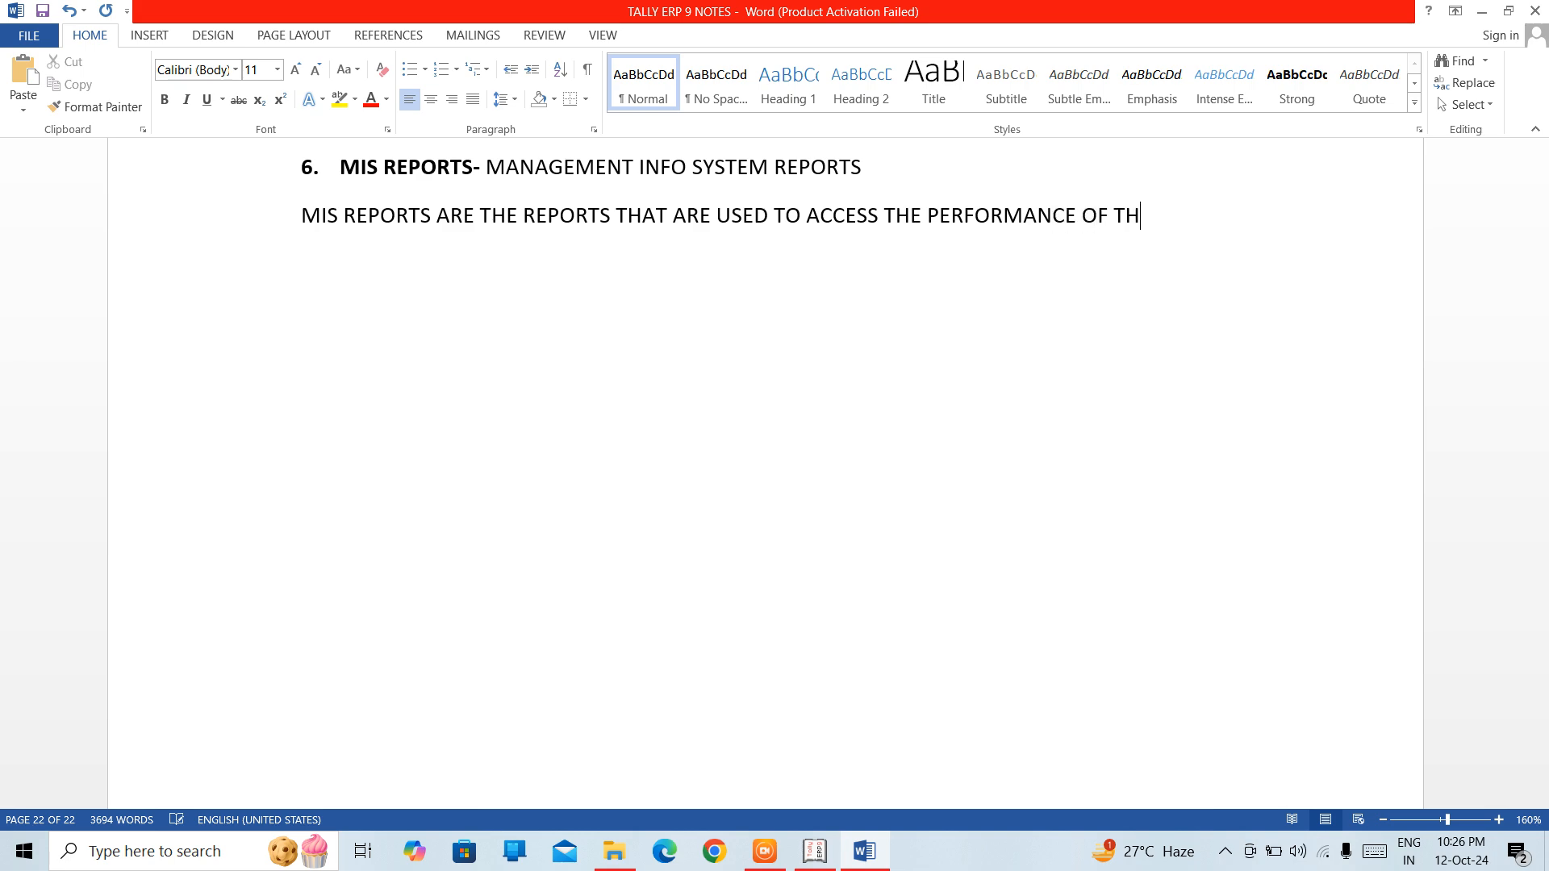
pyautogui.write('E ORG.')
pyautogui.press('Return')
# Step: Add the paragraph "THESE REPRTS ALSO ALLOWS THE DECISION MAKES OF ORG TO TAKE DECISION QUICKLY & CORRECTLY." and start a new line below
pyautogui.write('THESE REPRTS')
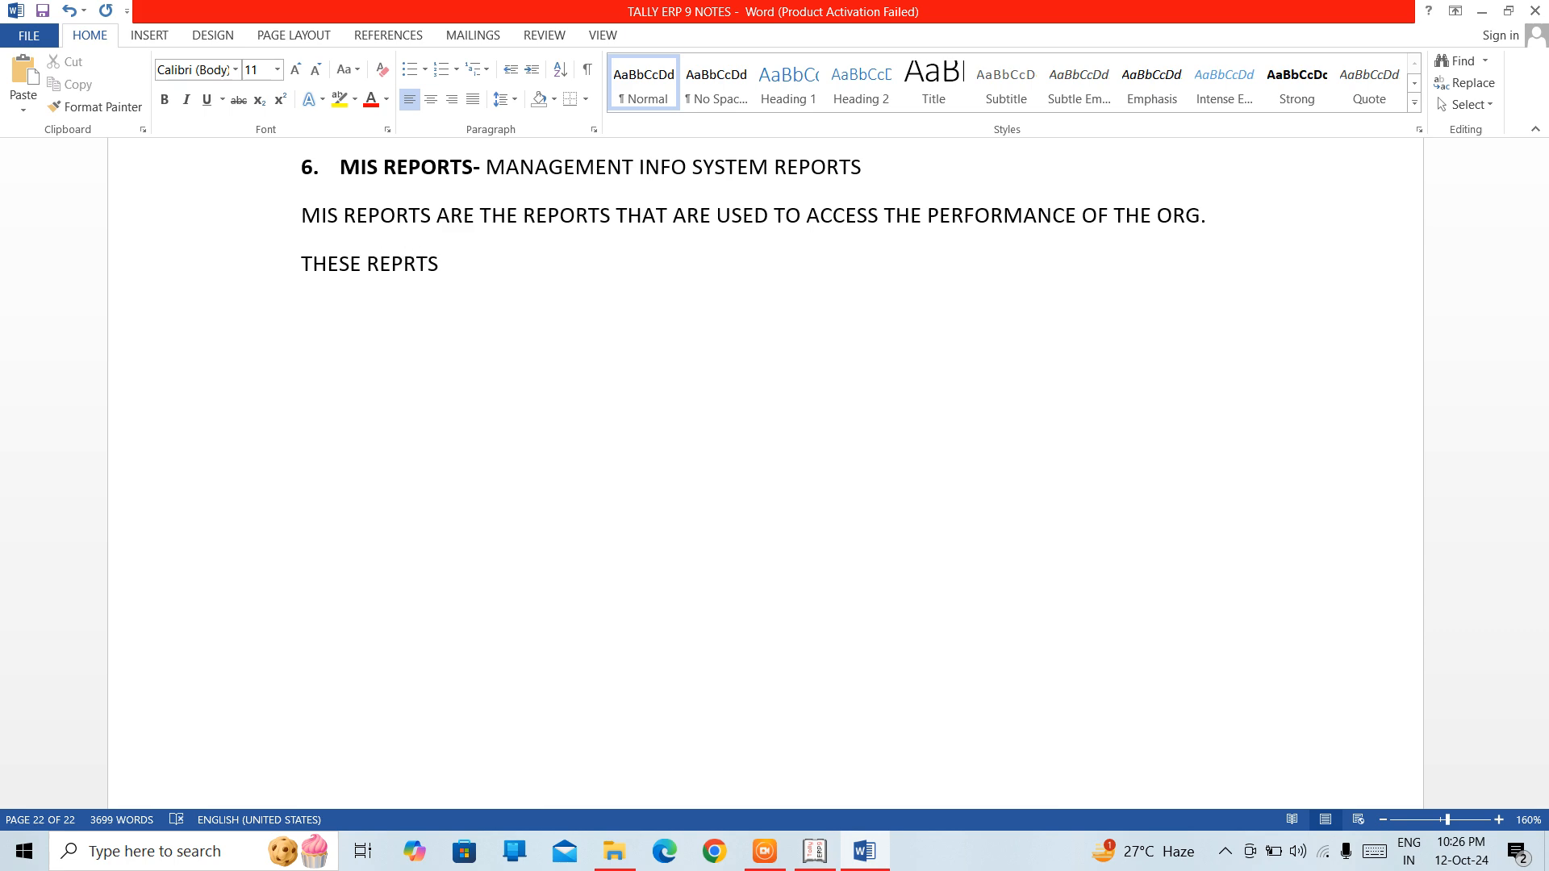
pyautogui.write(' ALS')
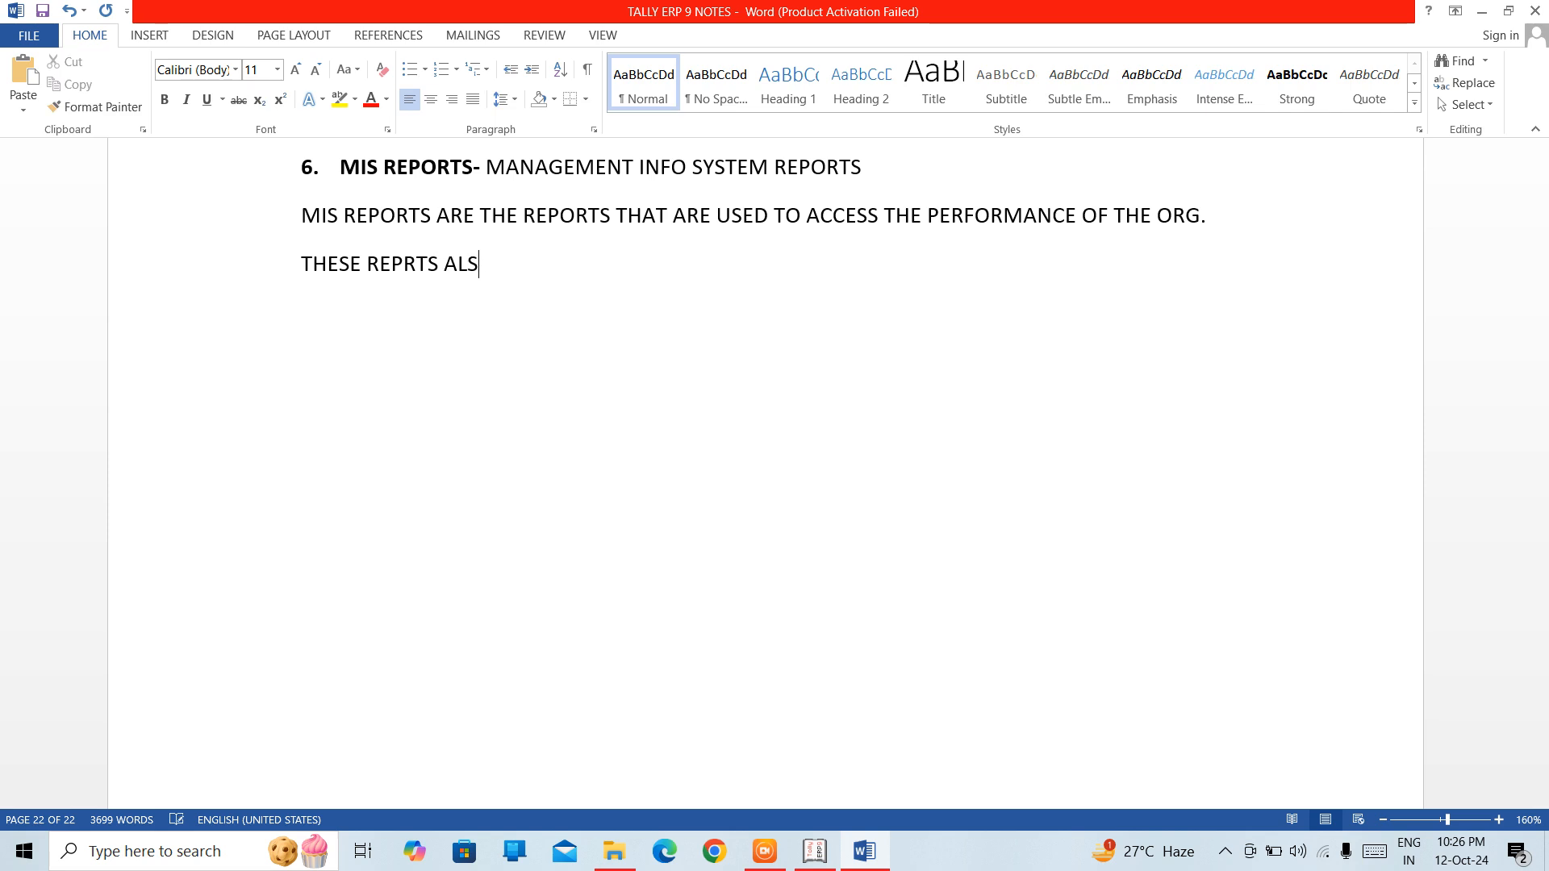
pyautogui.write('O ALLOWS THE ')
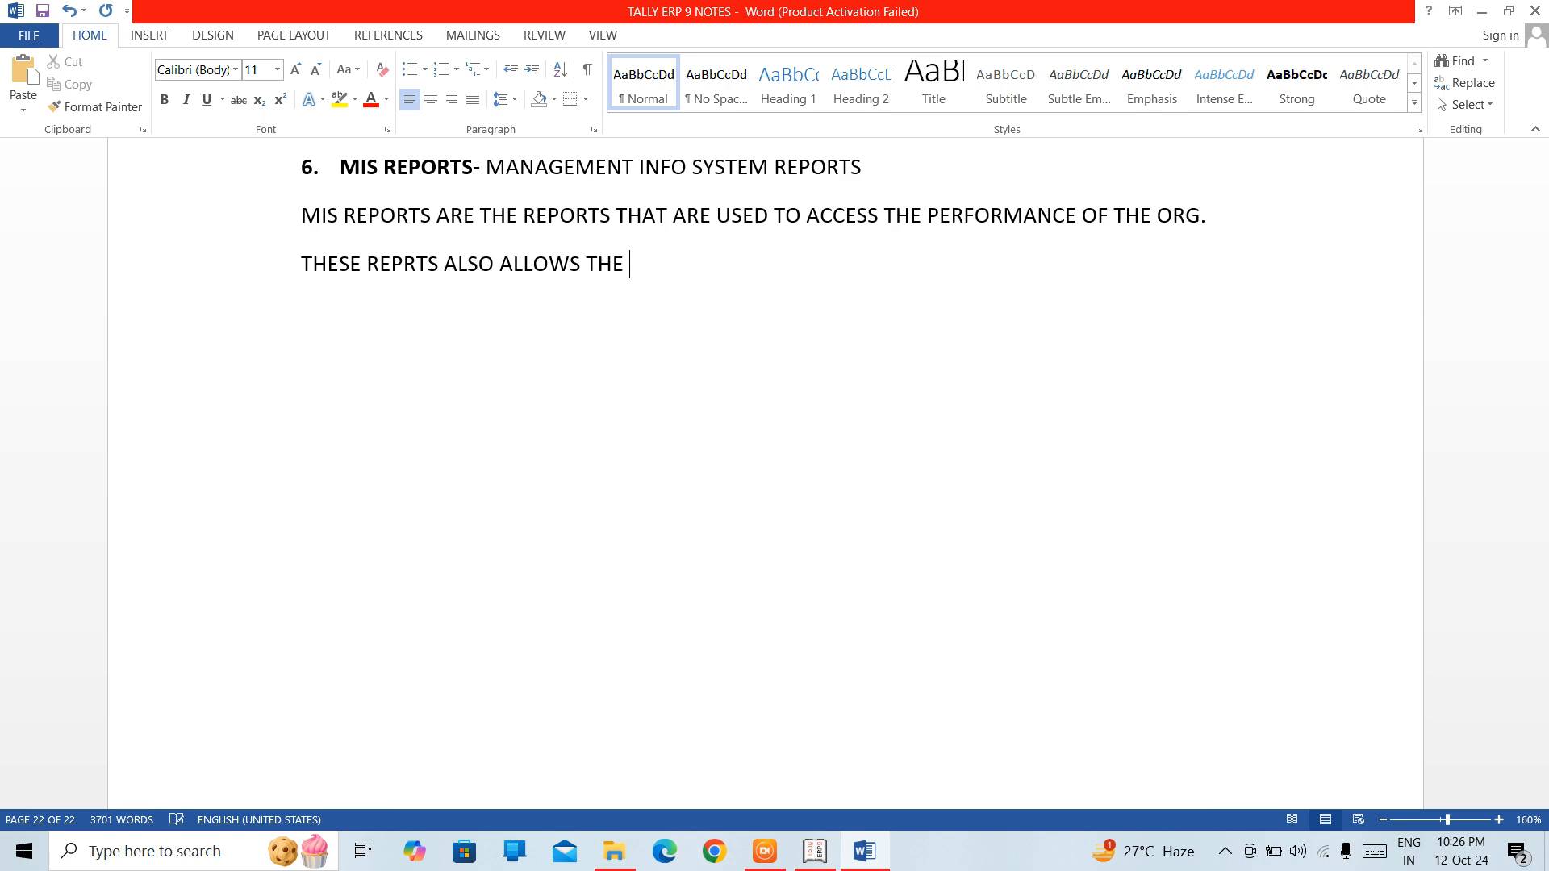
pyautogui.write('DECISION MAK')
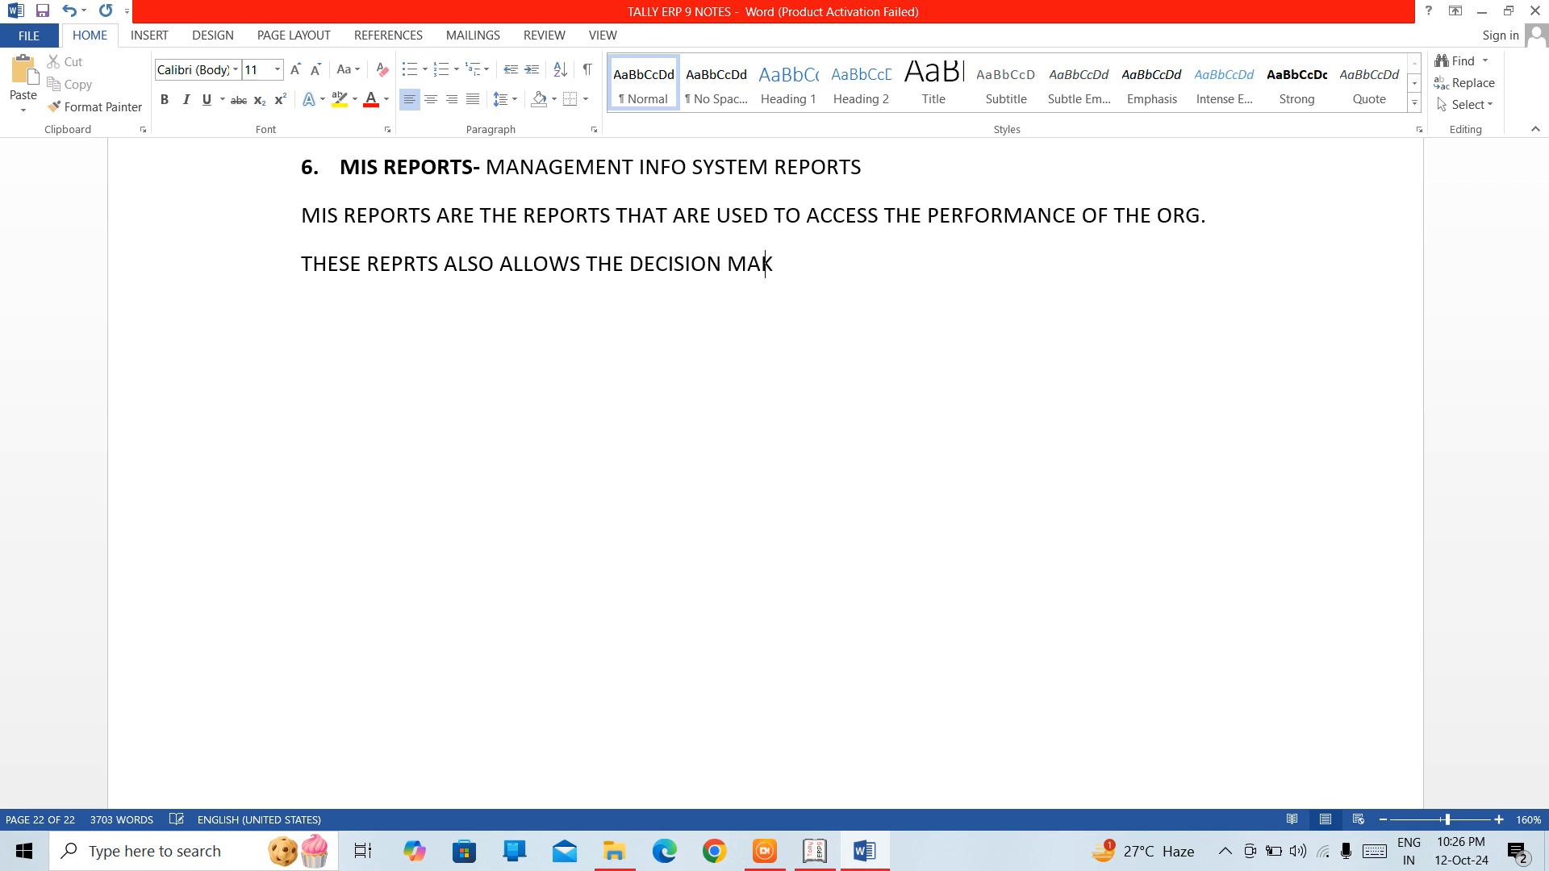
pyautogui.write('ES OF ORG TO TAKE')
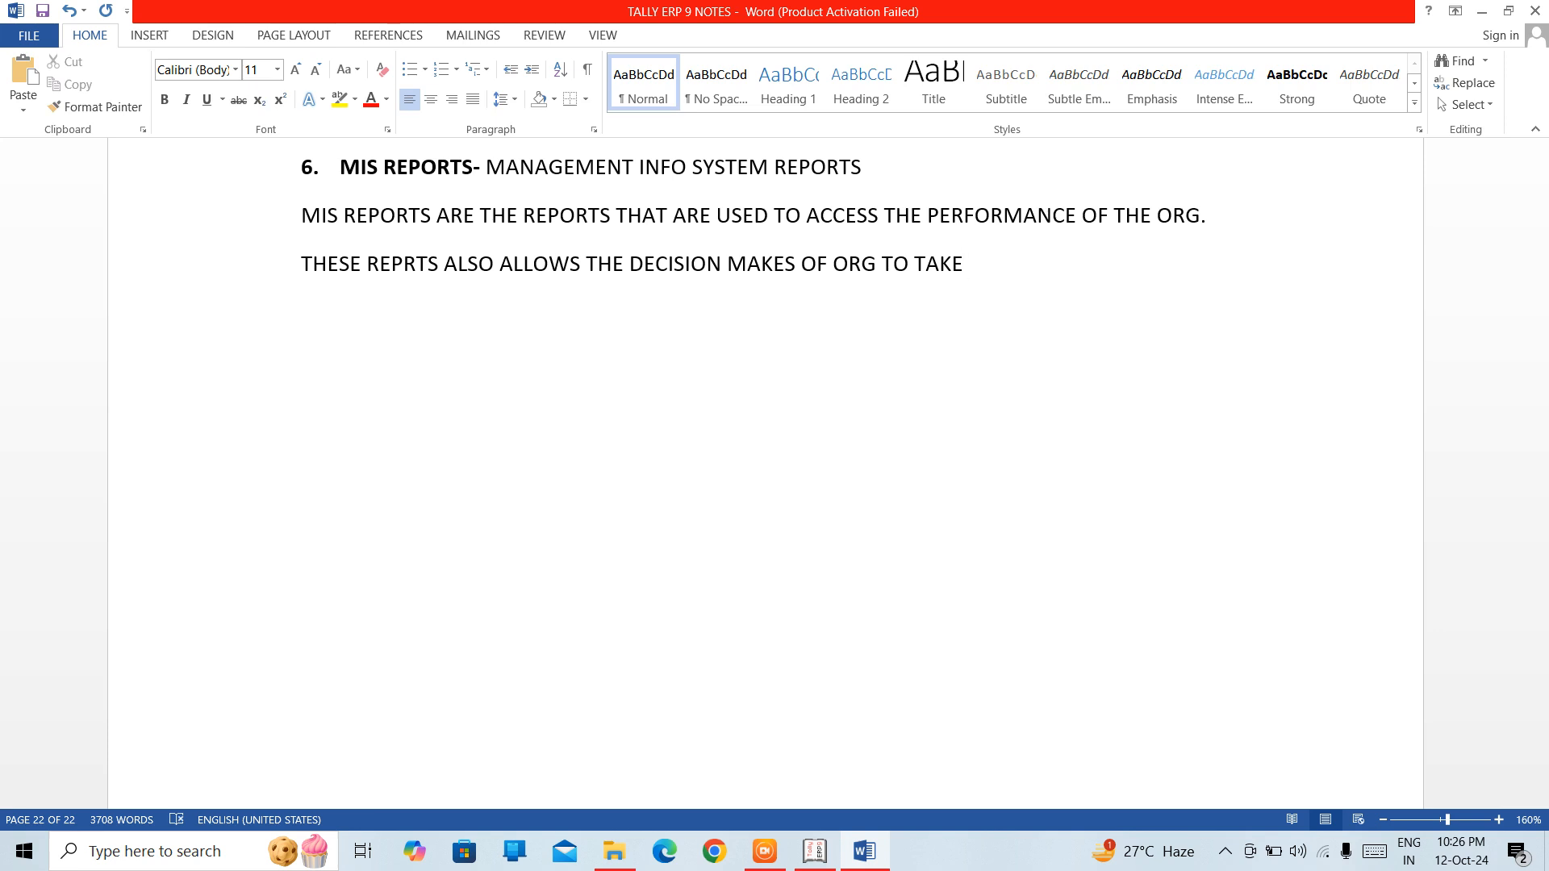
pyautogui.write(' DECISION QUICJ')
pyautogui.press('BackSpace')
pyautogui.write('KLY')
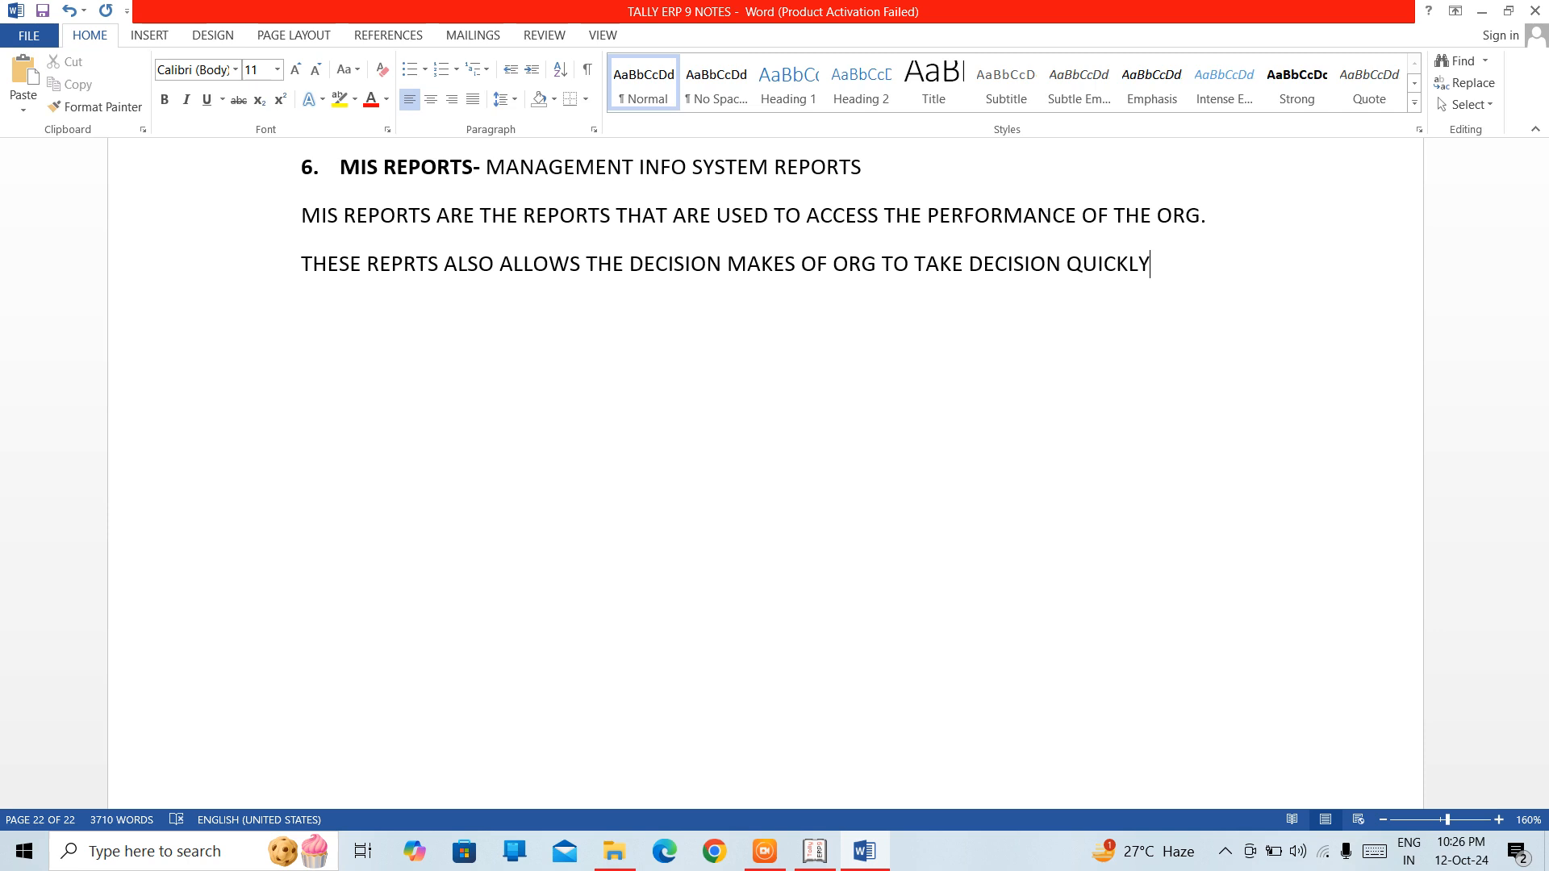
pyautogui.write(' & CO')
pyautogui.write('RRE')
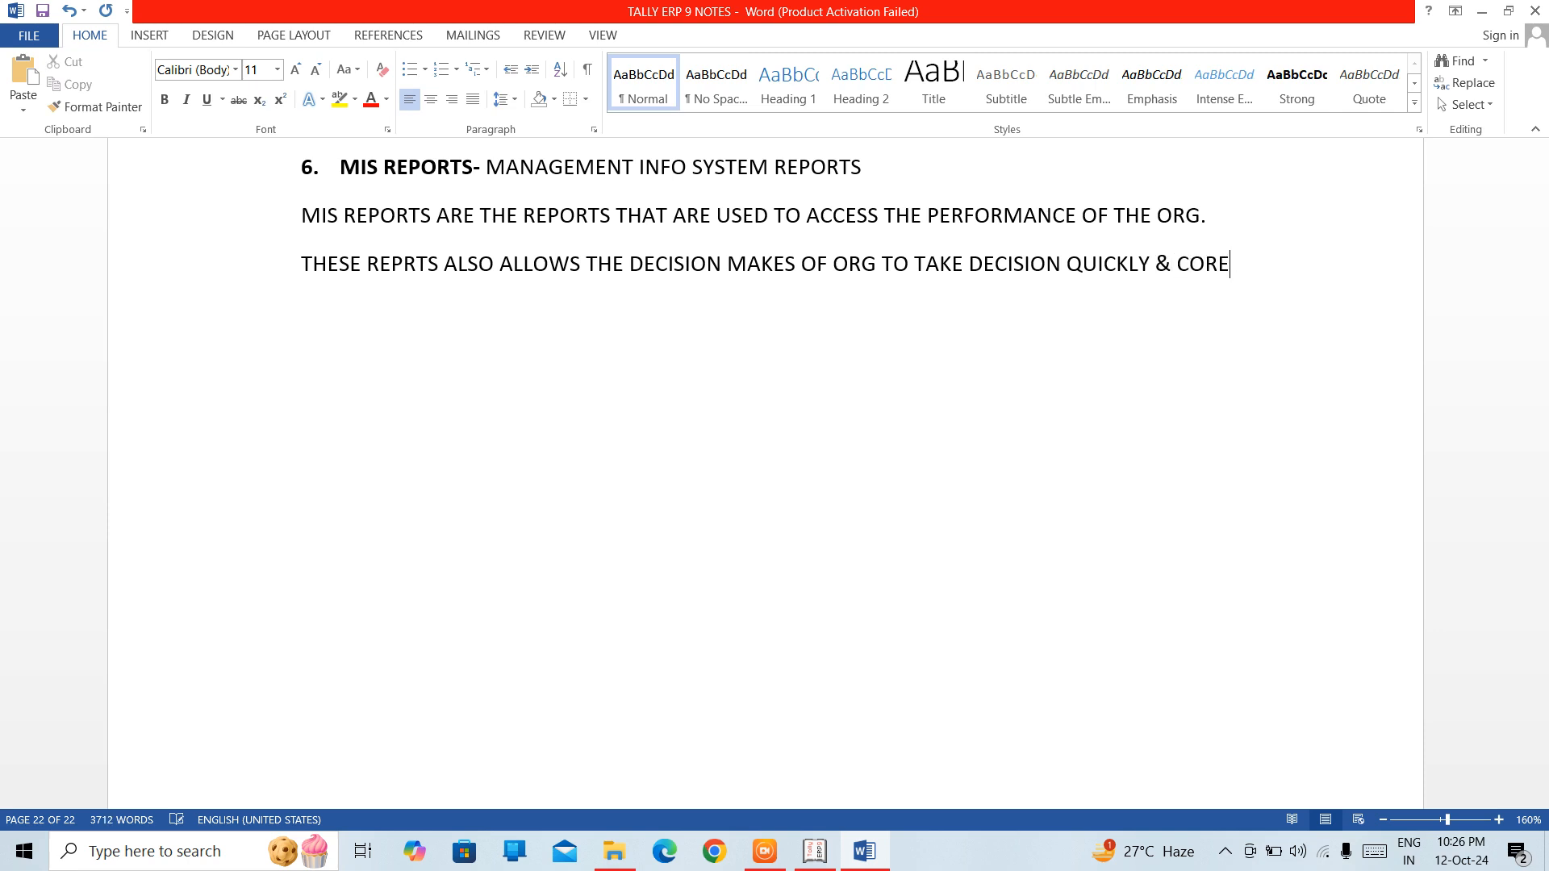
pyautogui.press('BackSpace')
pyautogui.write('RECTLY')
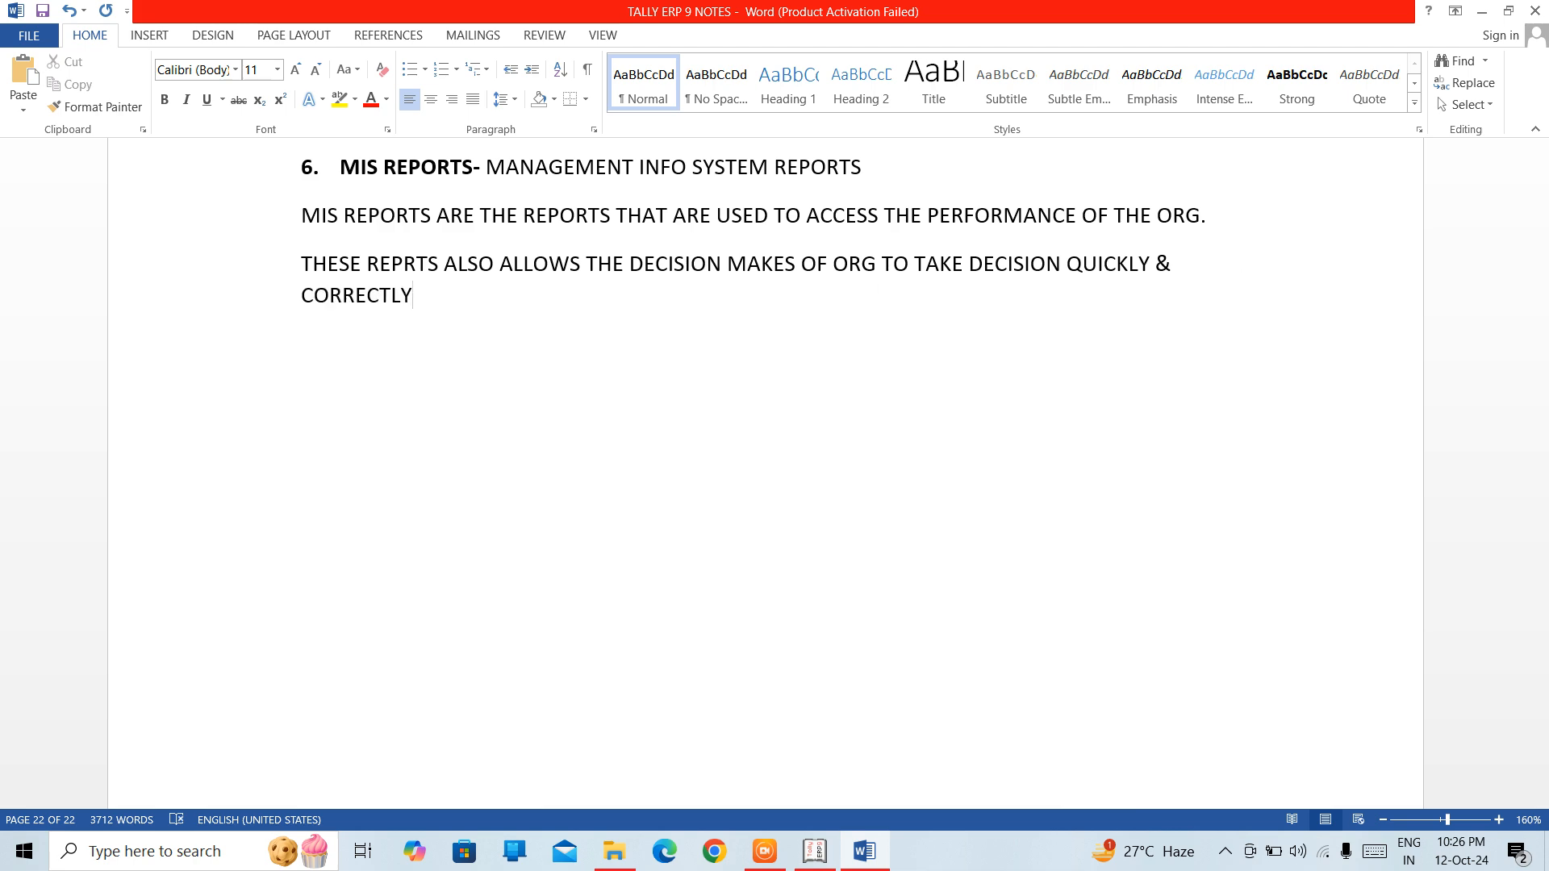
pyautogui.write('.')
pyautogui.press('Return')
# Step: Add the bold, underlined and centred subheading "FEATURES" below the two MIS paragraphs
pyautogui.hotkey('ctrl', 'b')
pyautogui.hotkey('ctrl', 'u')
pyautogui.hotkey('ctrl', 'e')
pyautogui.write('FE')
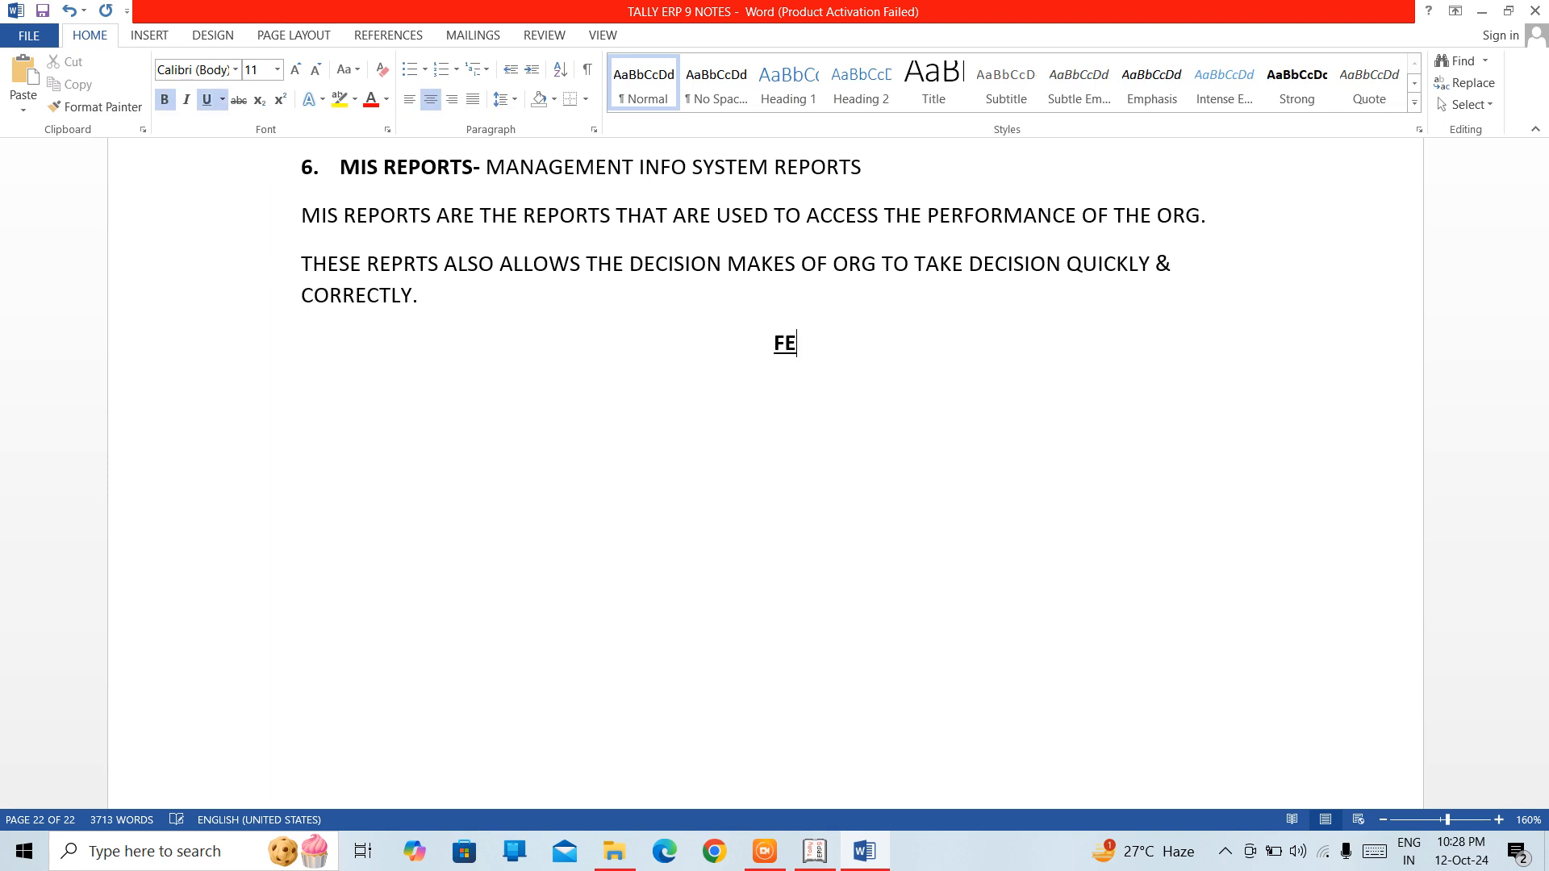
pyautogui.write('ATUESS')
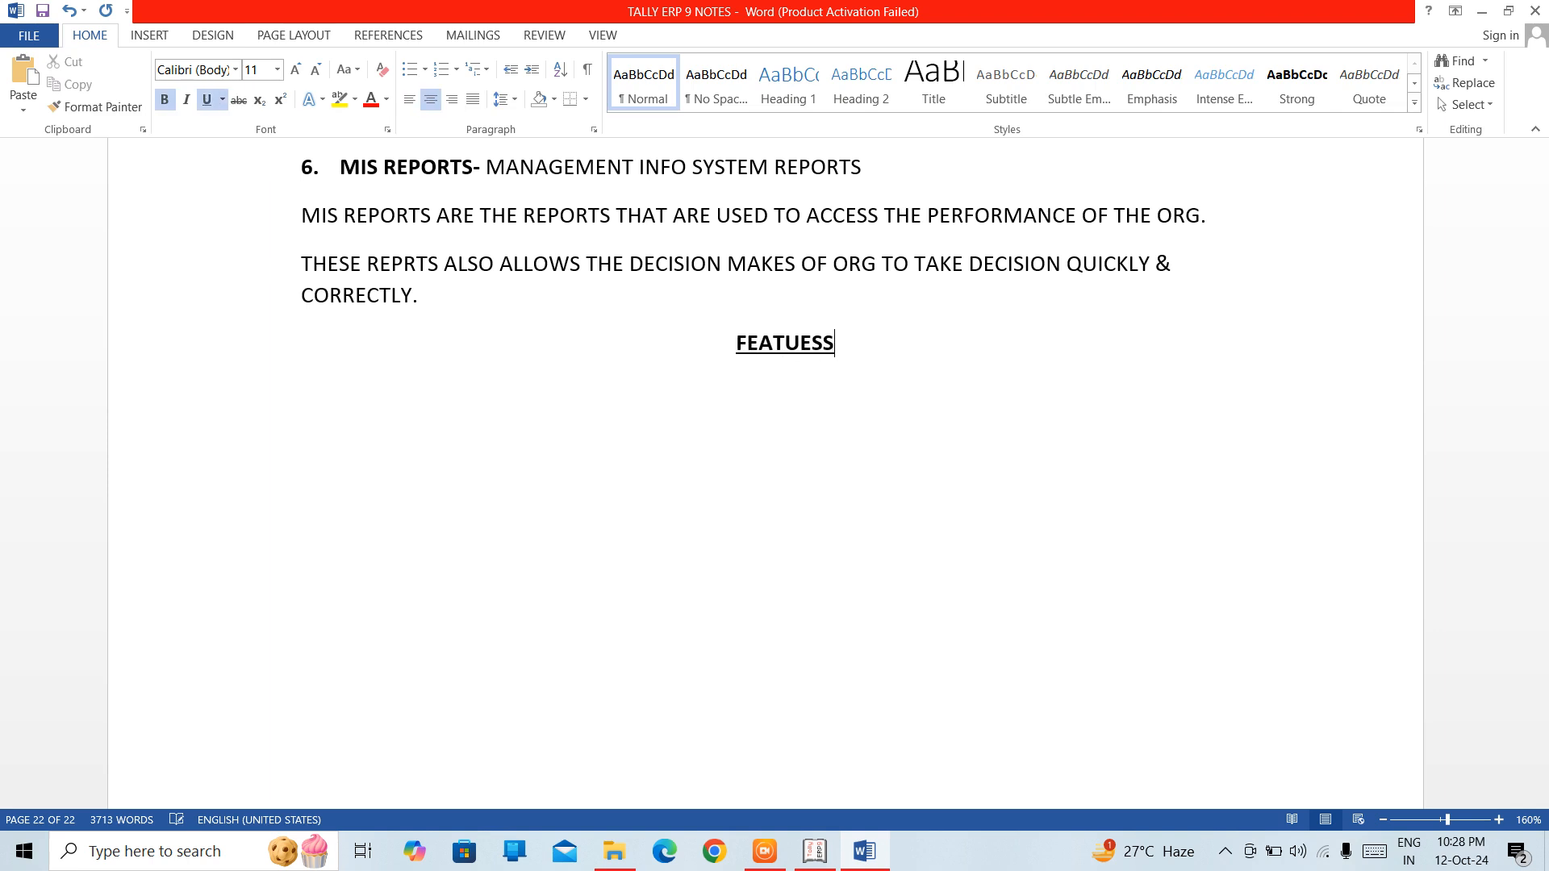
pyautogui.press('BackSpace')
pyautogui.press('BackSpace')
pyautogui.press('BackSpace')
pyautogui.write('RES')
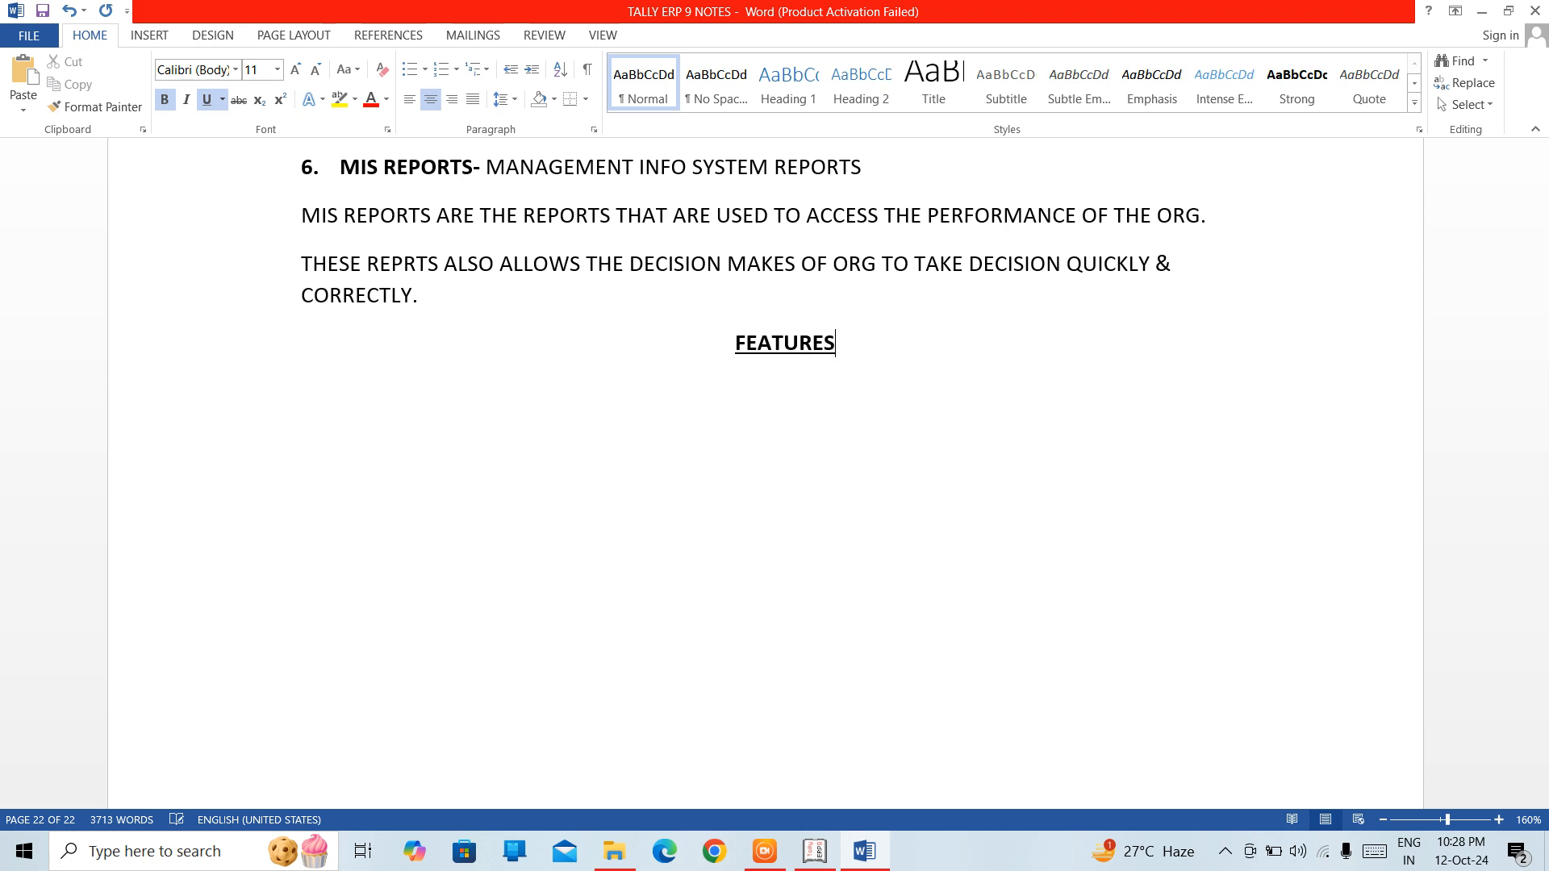
# Step: Start a left-aligned bulleted list in plain text under FEATURES with the first bullet "DECISION MAKING & PLANNING"
pyautogui.press('Return')
pyautogui.hotkey('ctrl', 'b')
pyautogui.hotkey('ctrl', 'u')
pyautogui.hotkey('ctrl', 'l')
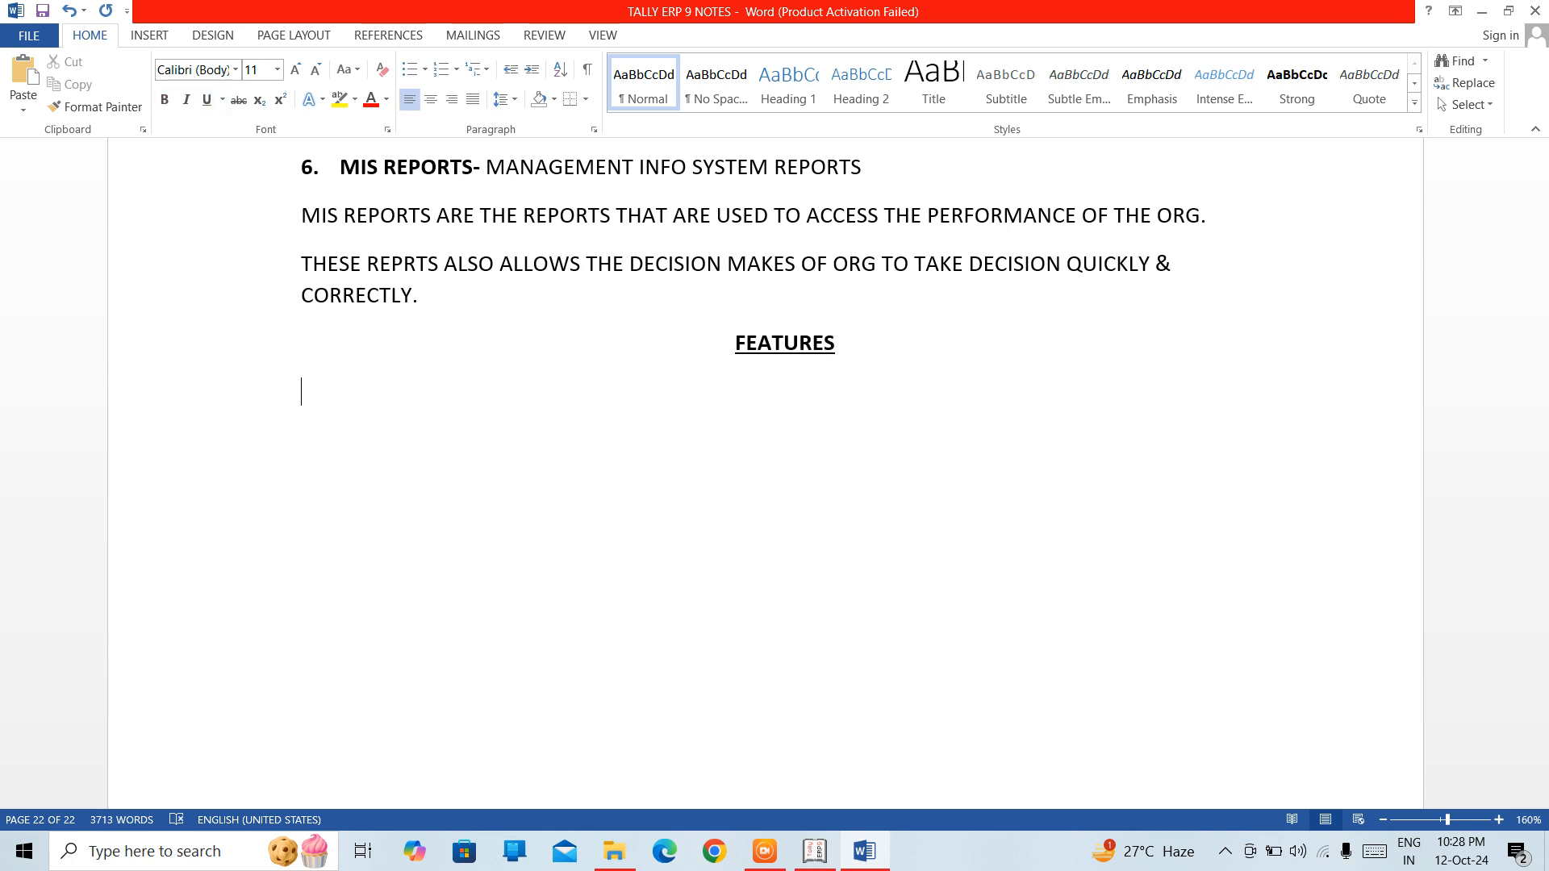
pyautogui.click(414, 77)
pyautogui.write('D')
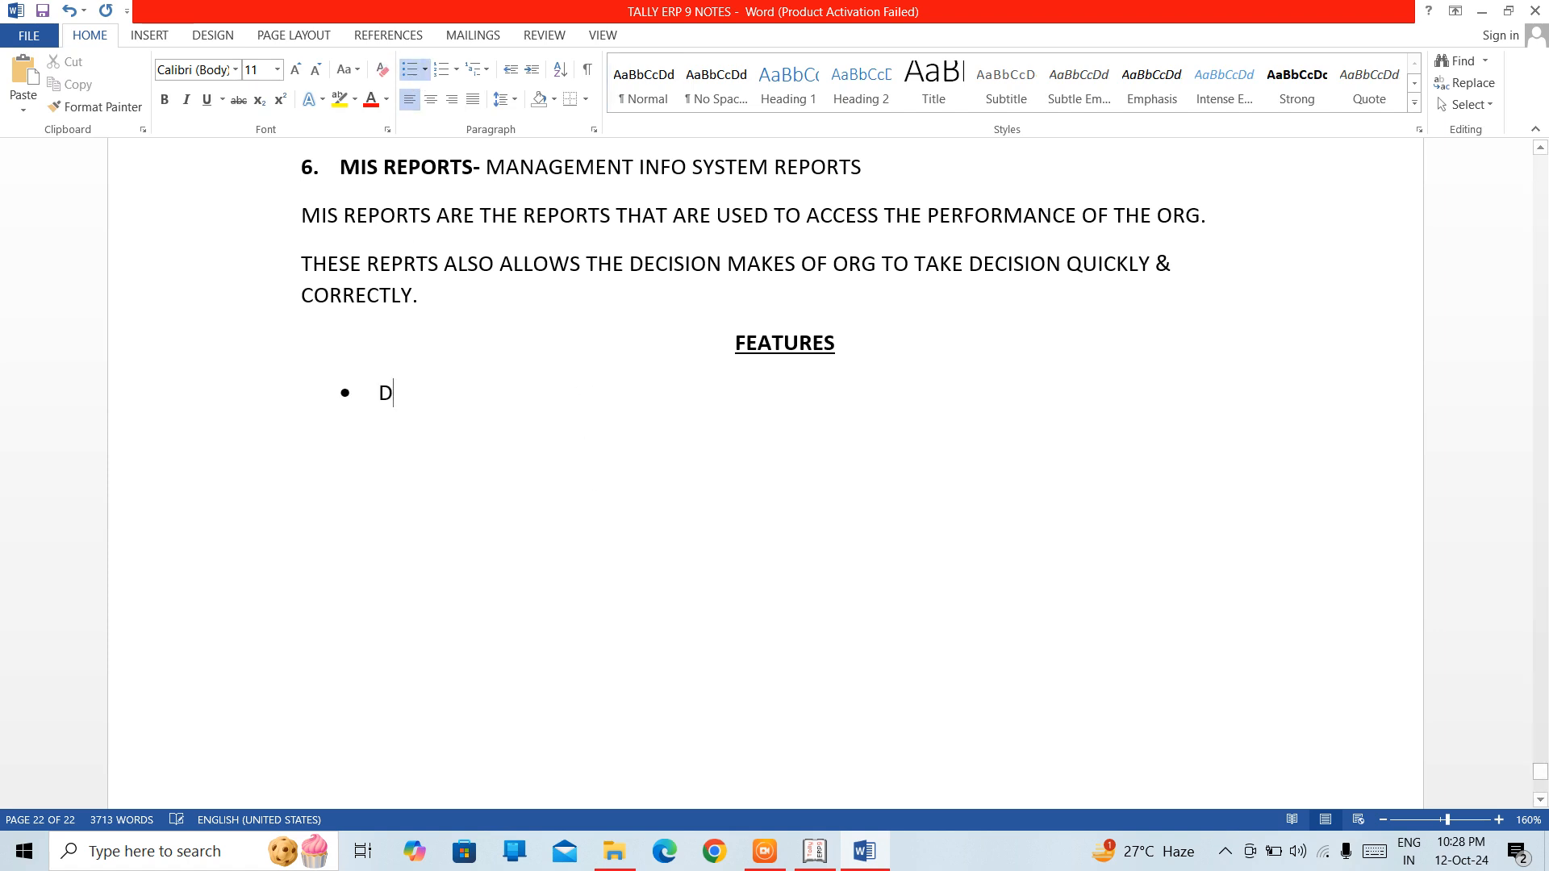
pyautogui.write('ECISION M')
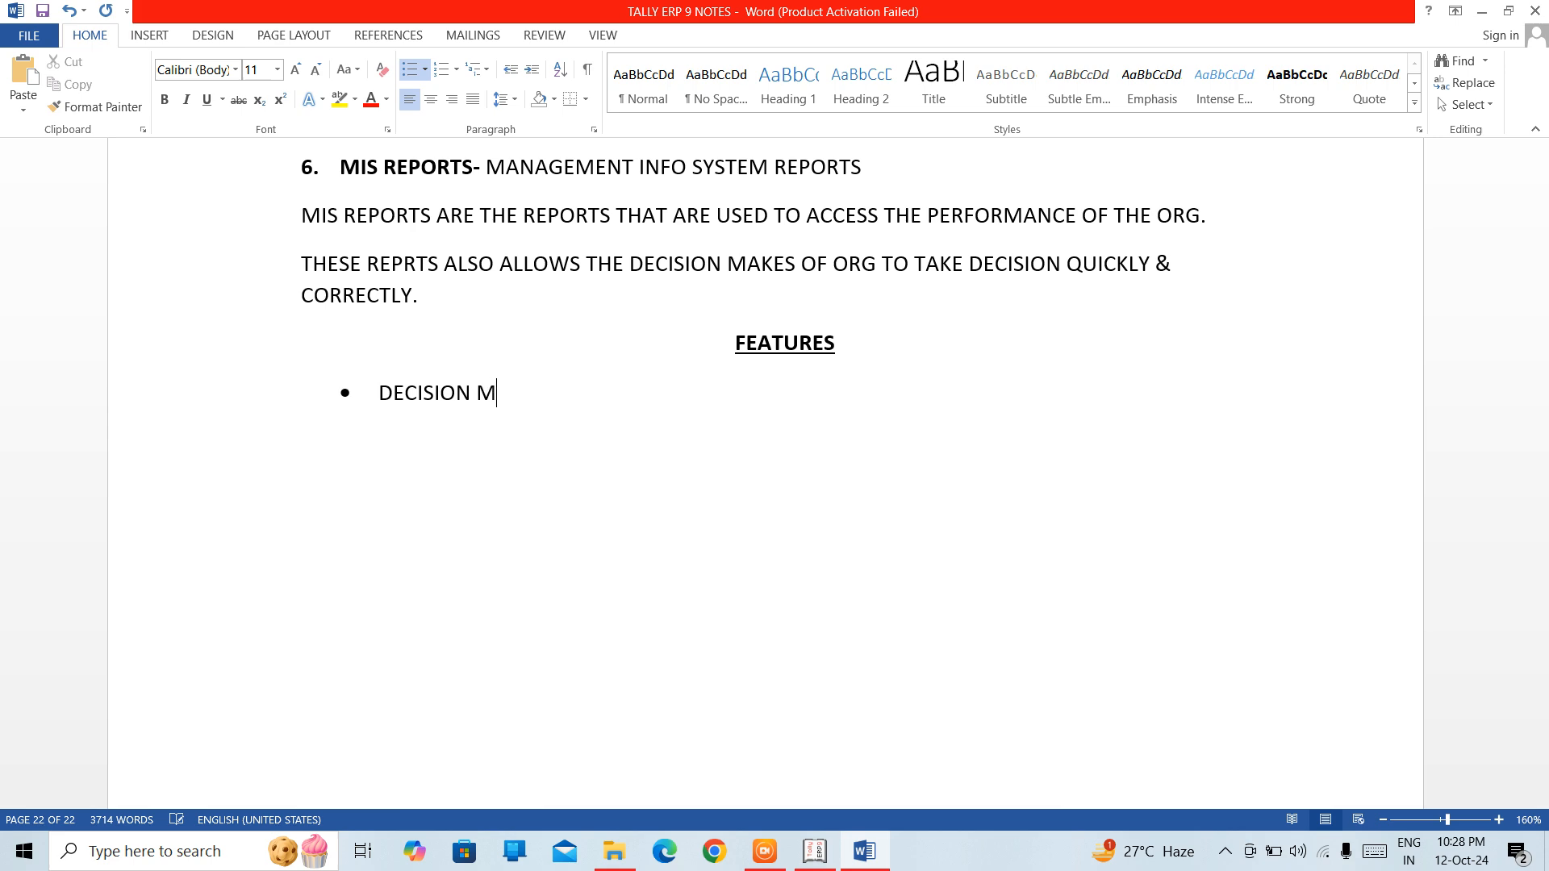
pyautogui.write('AKING & PLANNI')
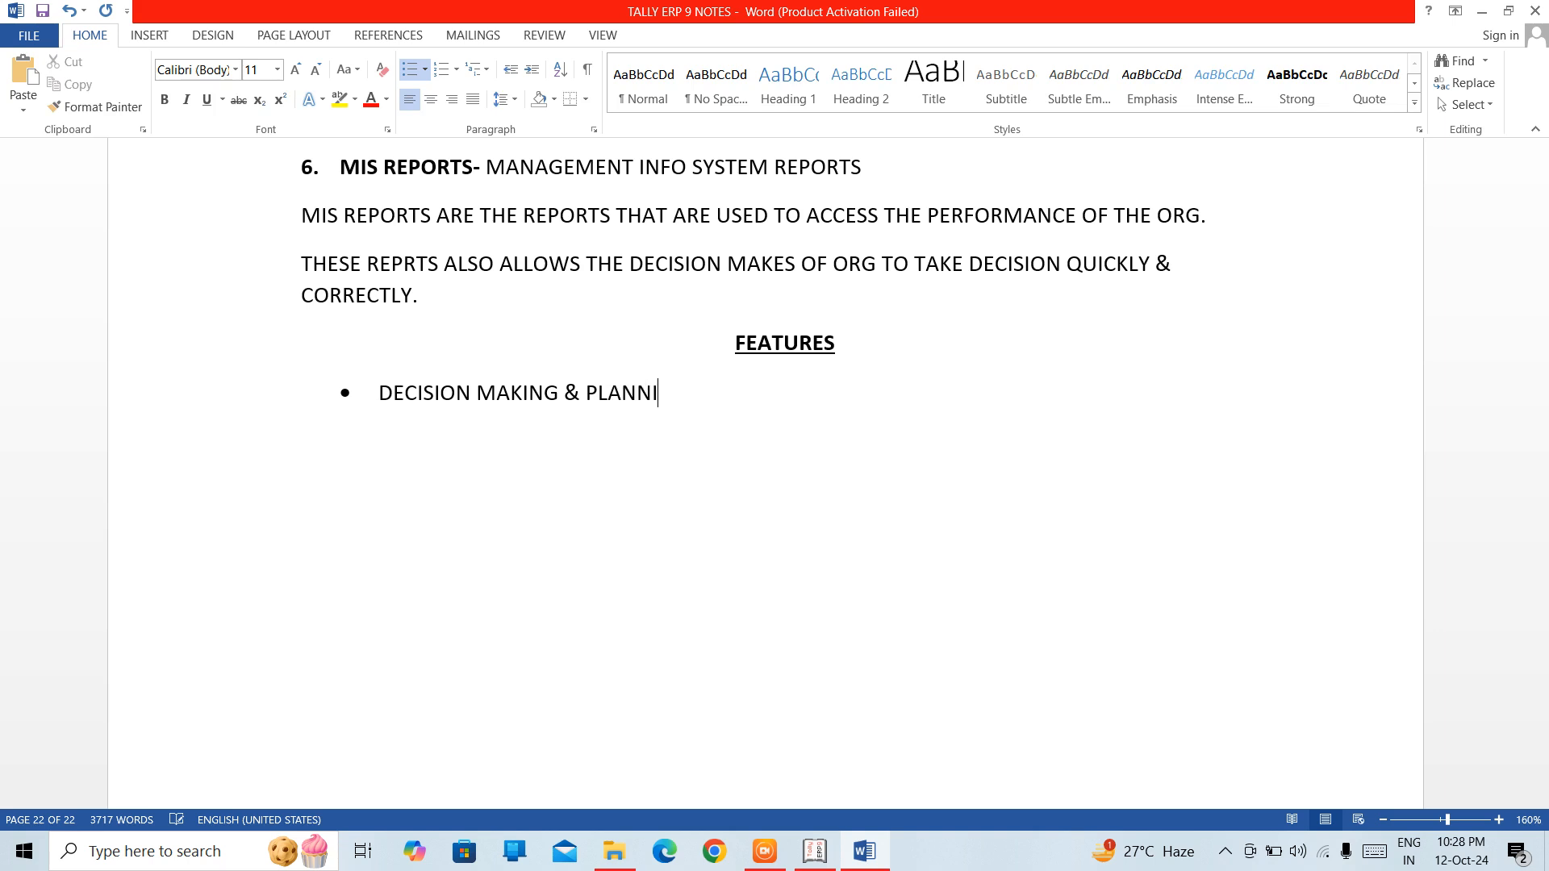
pyautogui.write('NG')
# Step: Add the bullets "PERFORMANCE MONITOR" and "IDENTIFY THE OPPORTUNITIES" to the features list
pyautogui.press('Return')
pyautogui.write('PERFORMANCE')
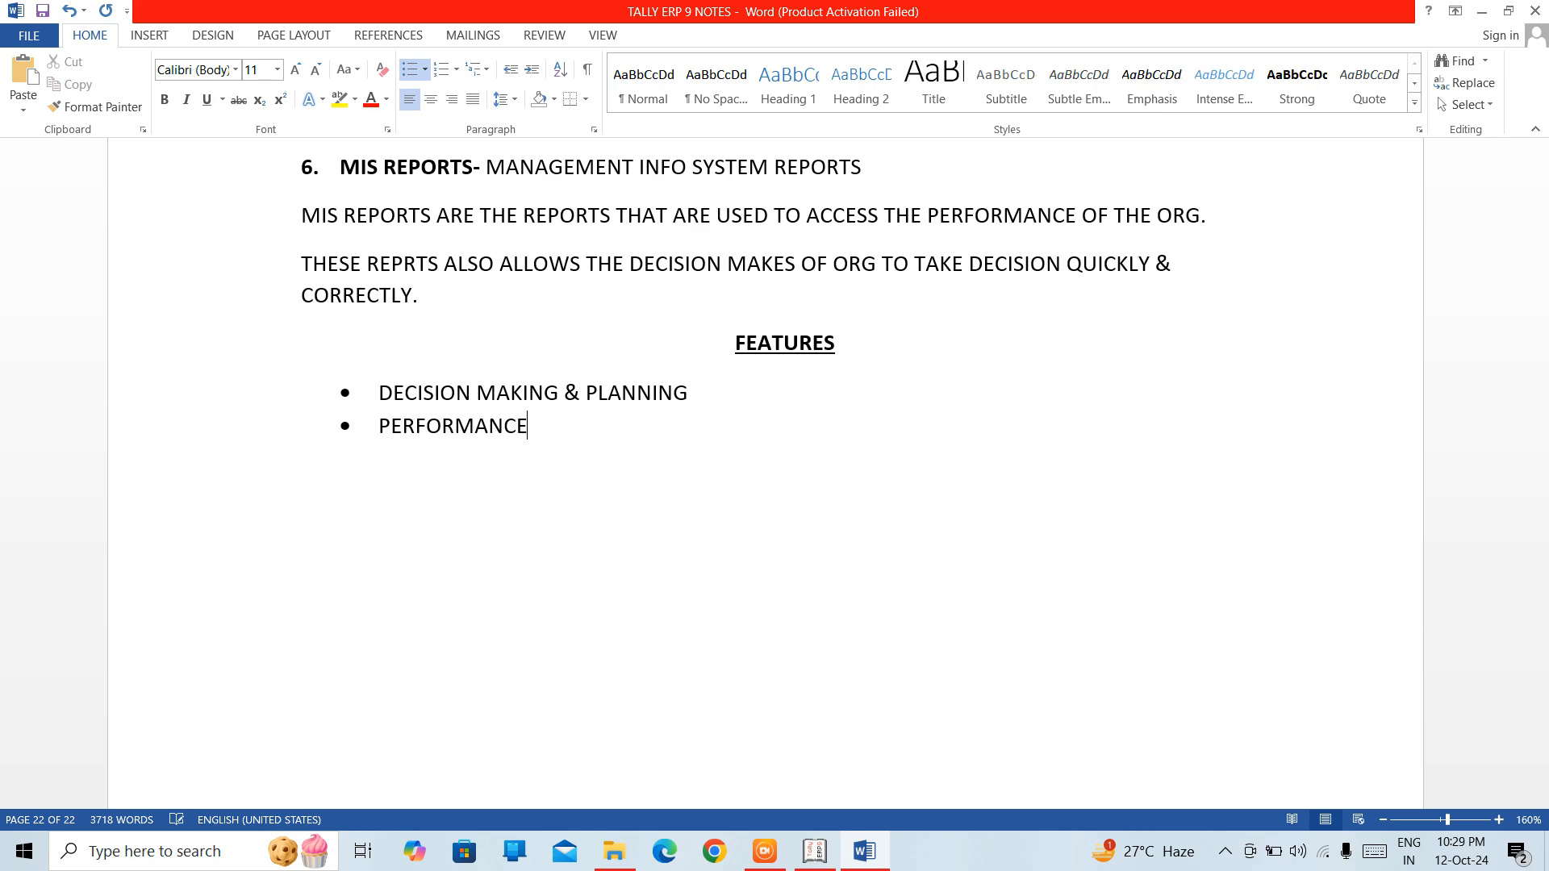
pyautogui.write(' MONITOR')
pyautogui.press('Return')
pyautogui.write('IDENTIFY')
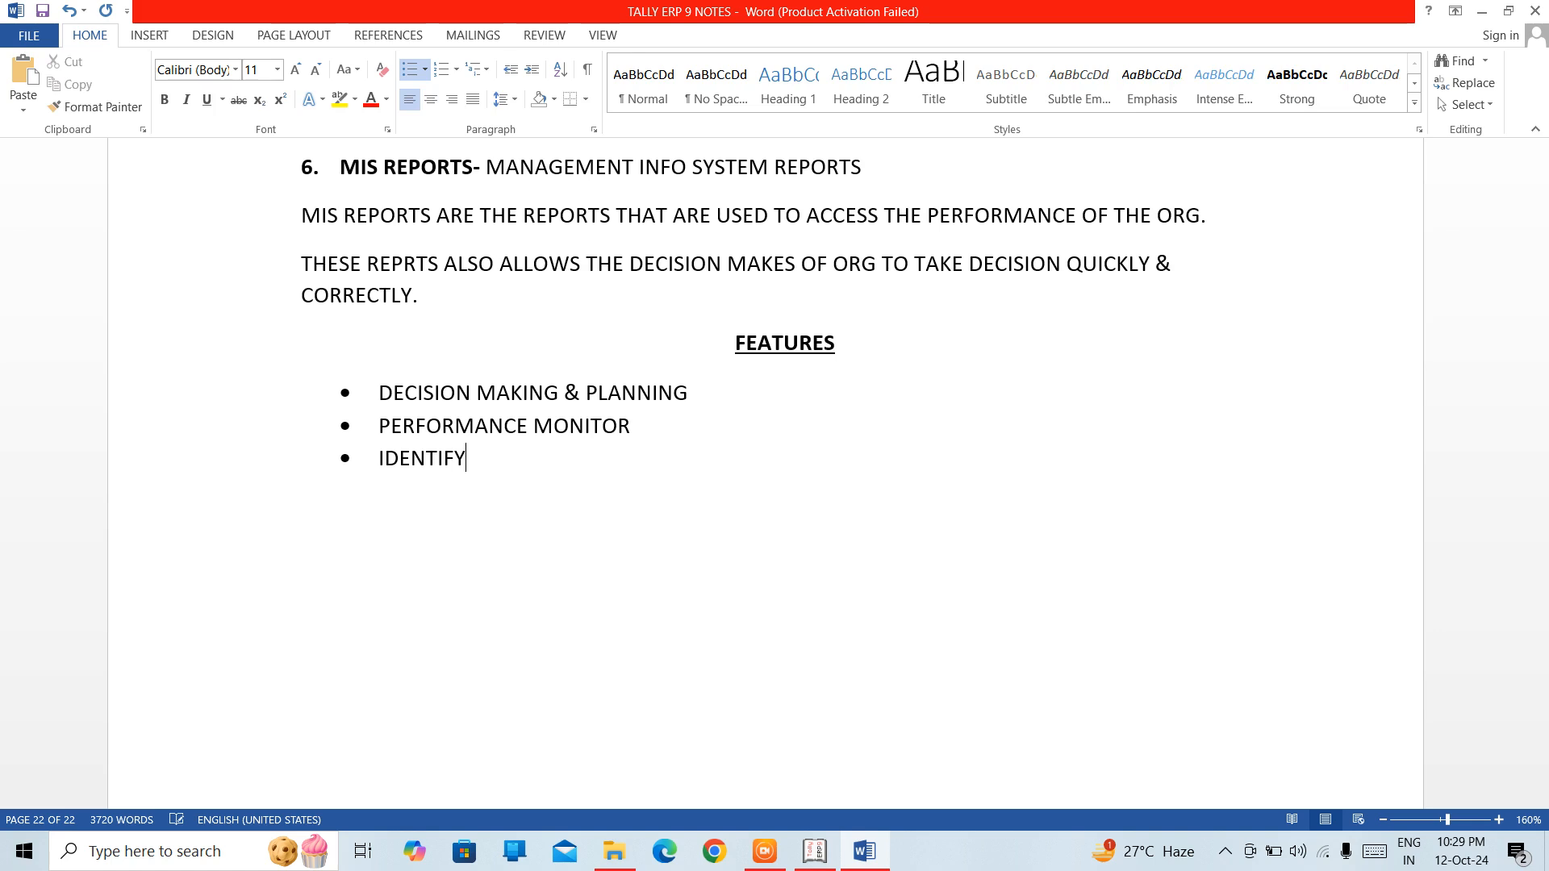
pyautogui.write(' THE OPPORTUNIT')
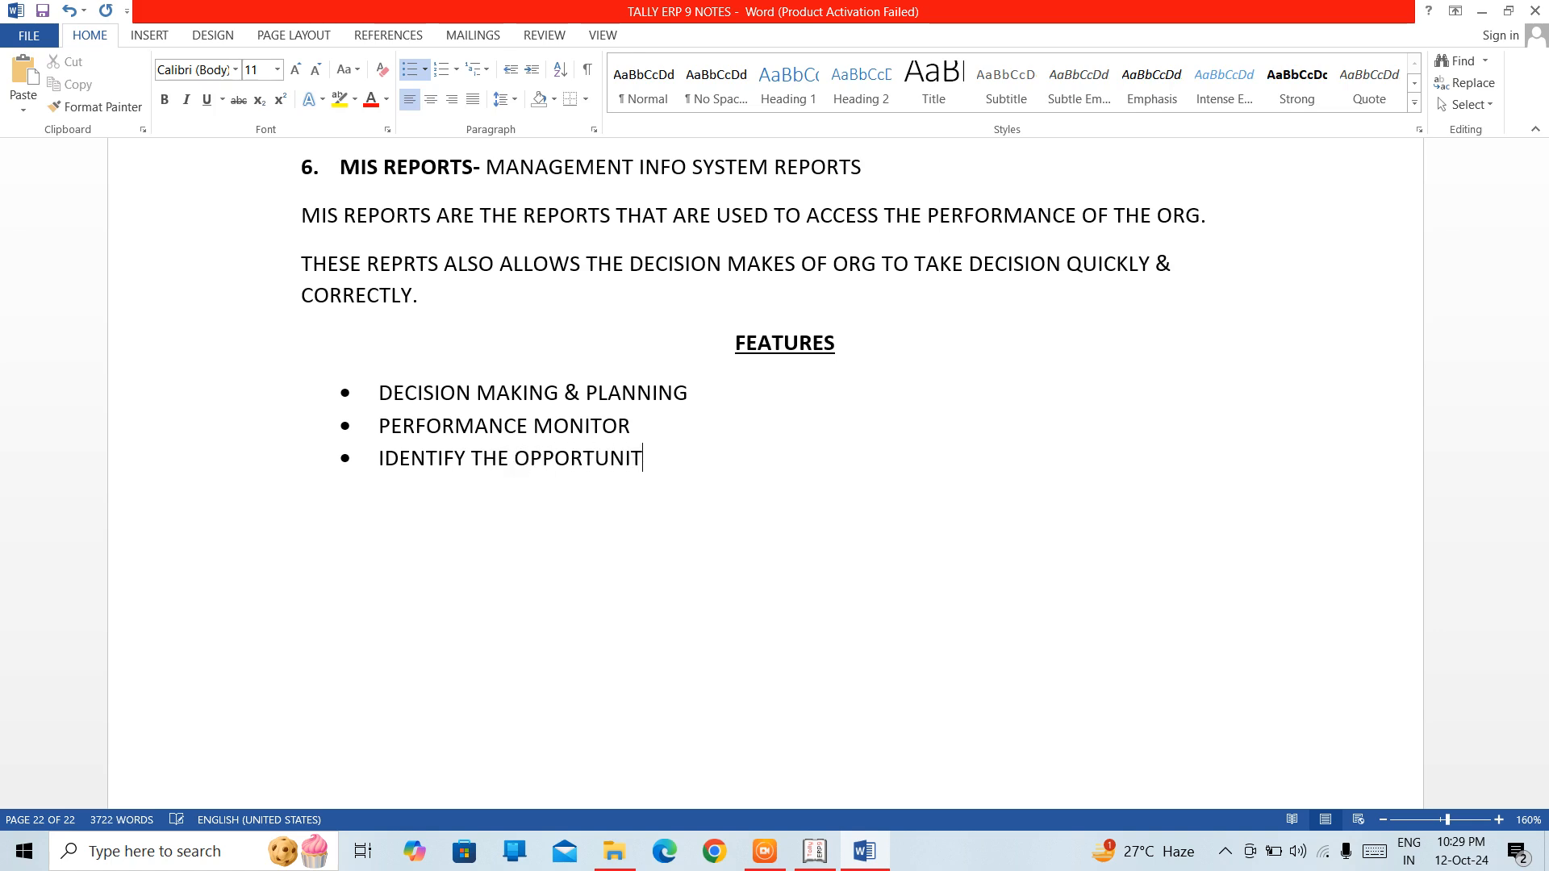
pyautogui.write('IES')
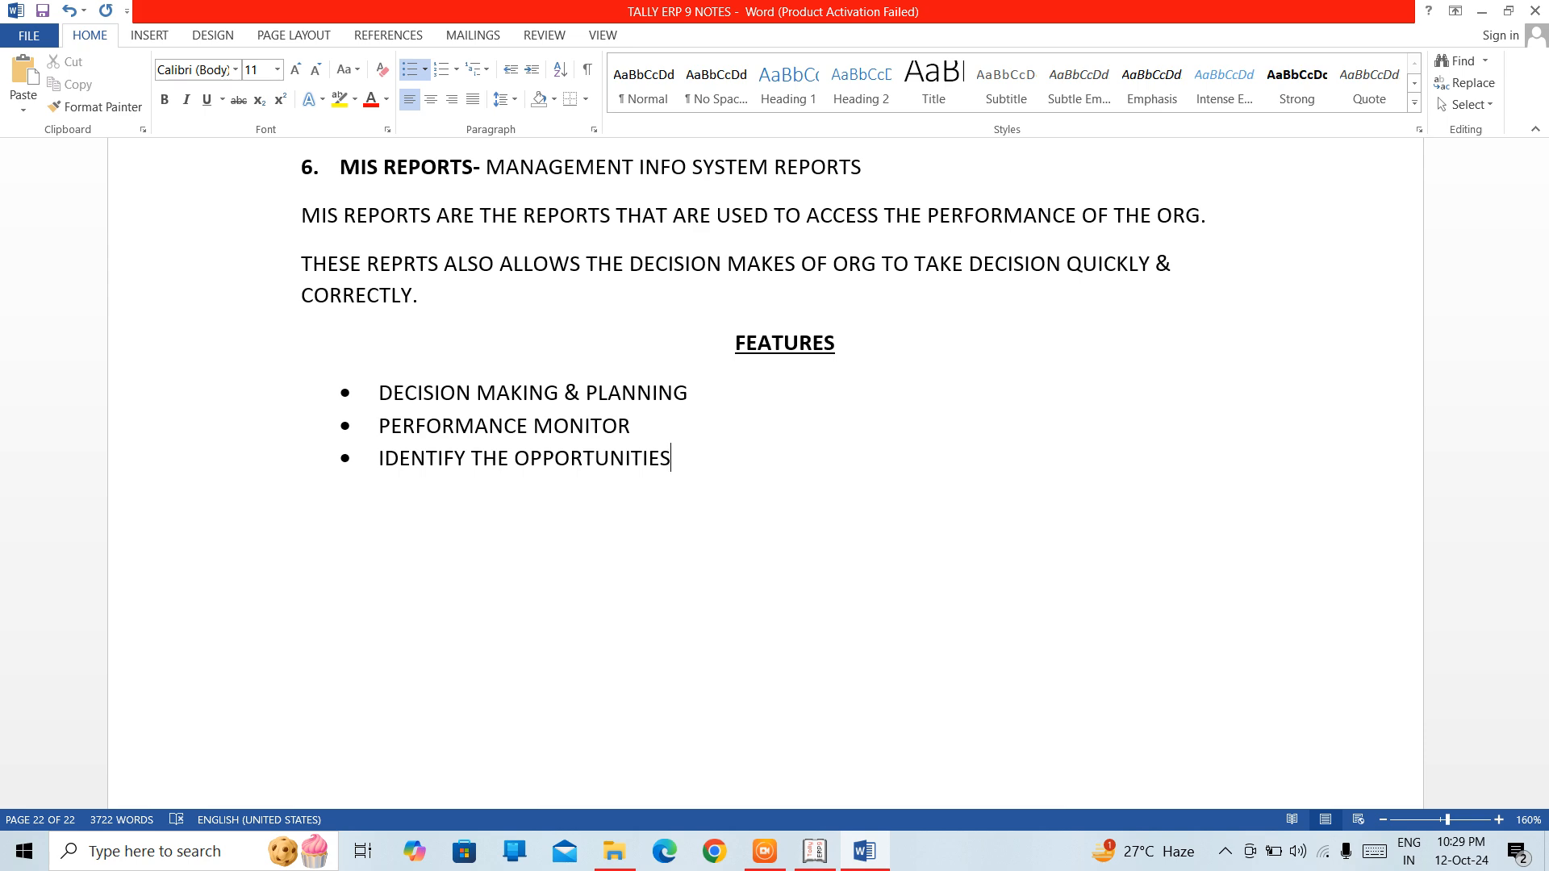
# Step: Add the bullets "IMPROVE OPERATIONAL EFFICIENCY" and "SUPPORTING AUDIT" to the features list
pyautogui.press('Return')
pyautogui.write('IMPROVE OPERATION')
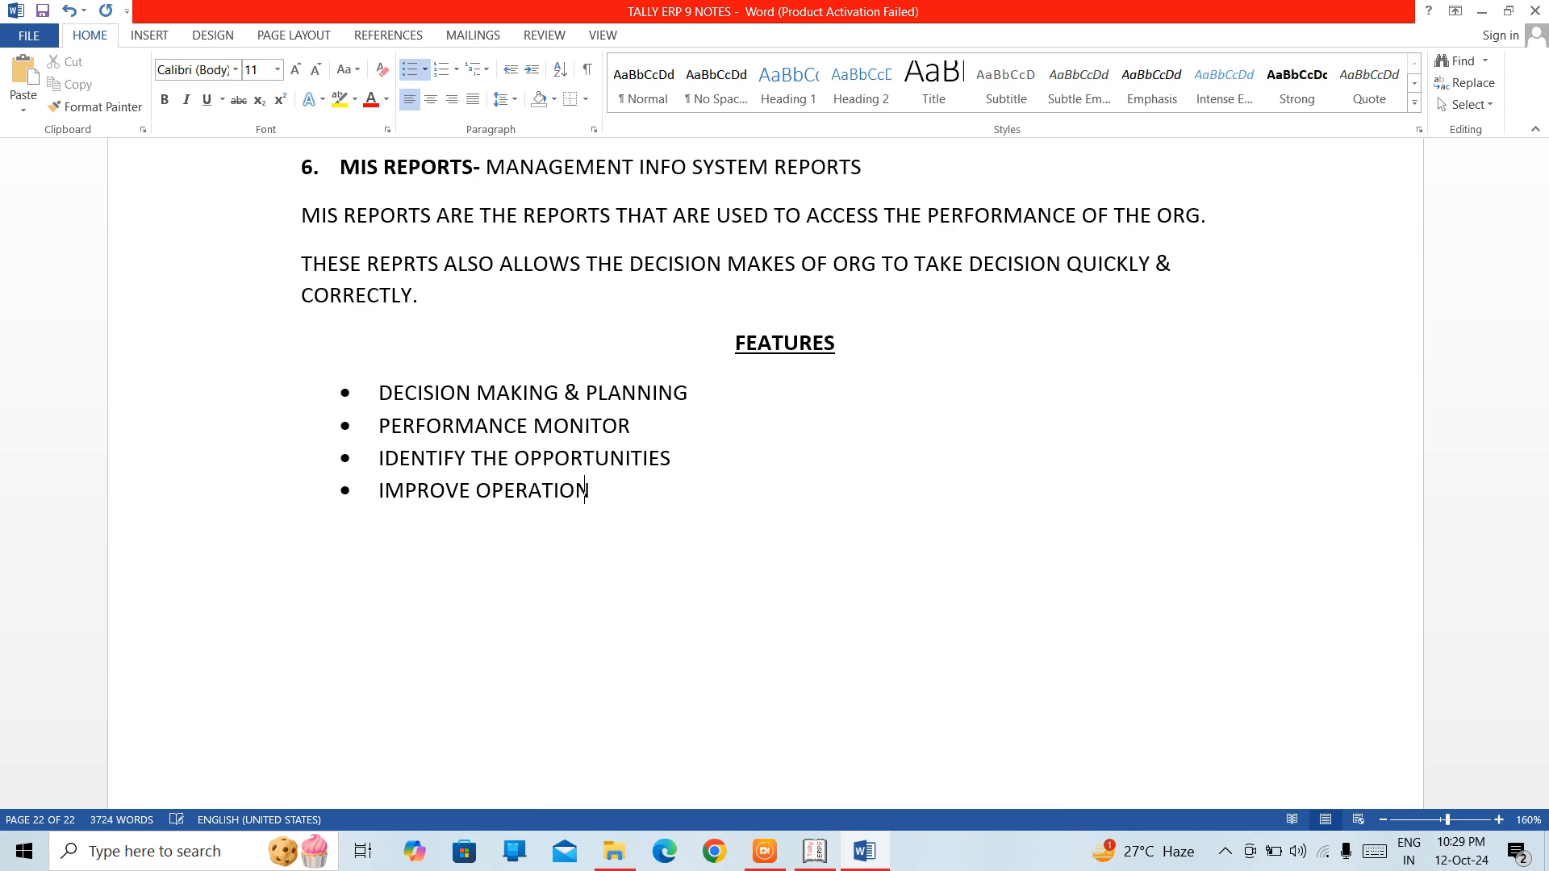
pyautogui.write('AL EFFICIENCY')
pyautogui.press('Return')
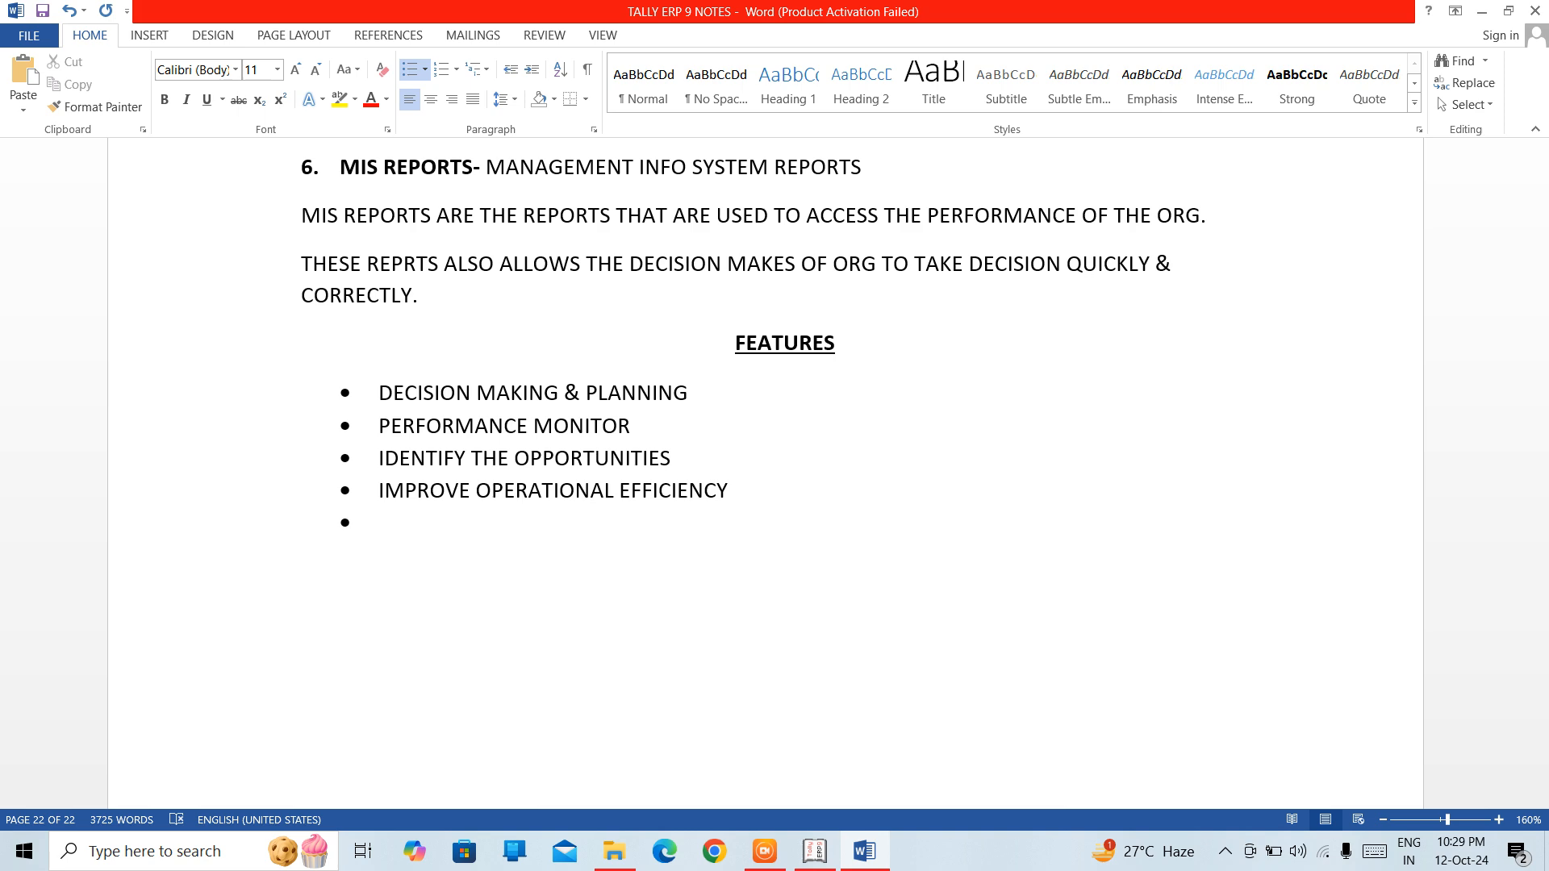
pyautogui.write('SUPPORTING AU')
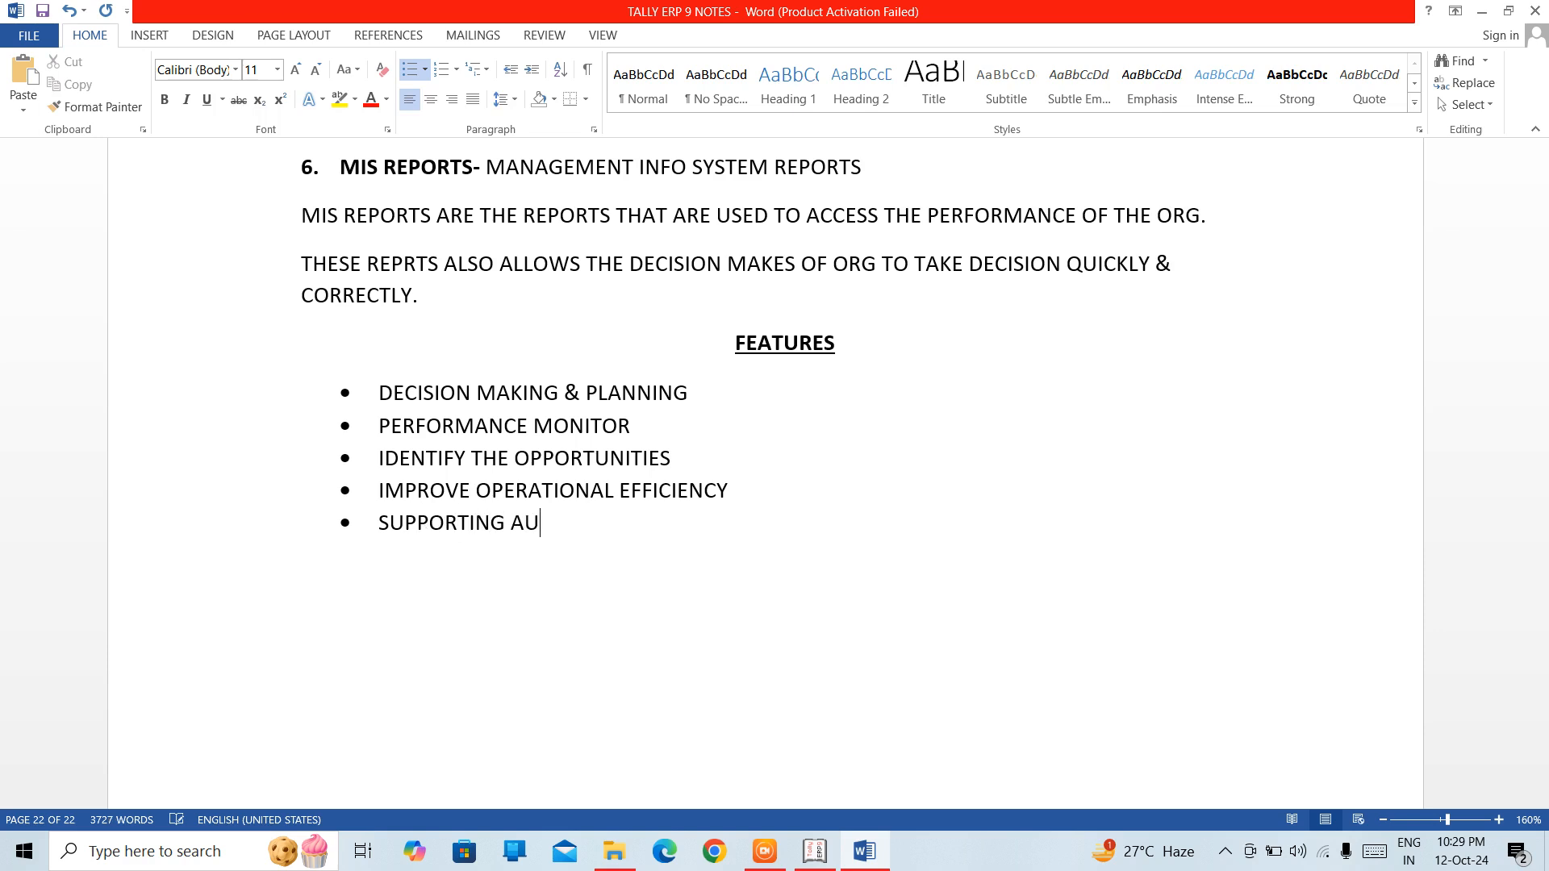
pyautogui.write('DIT')
# Step: Add a sixth bullet reading "FACILITATING BUSINESS GROWTH & EXPANSION" to the features list
pyautogui.press('Return')
pyautogui.write('FACILITS\\A')
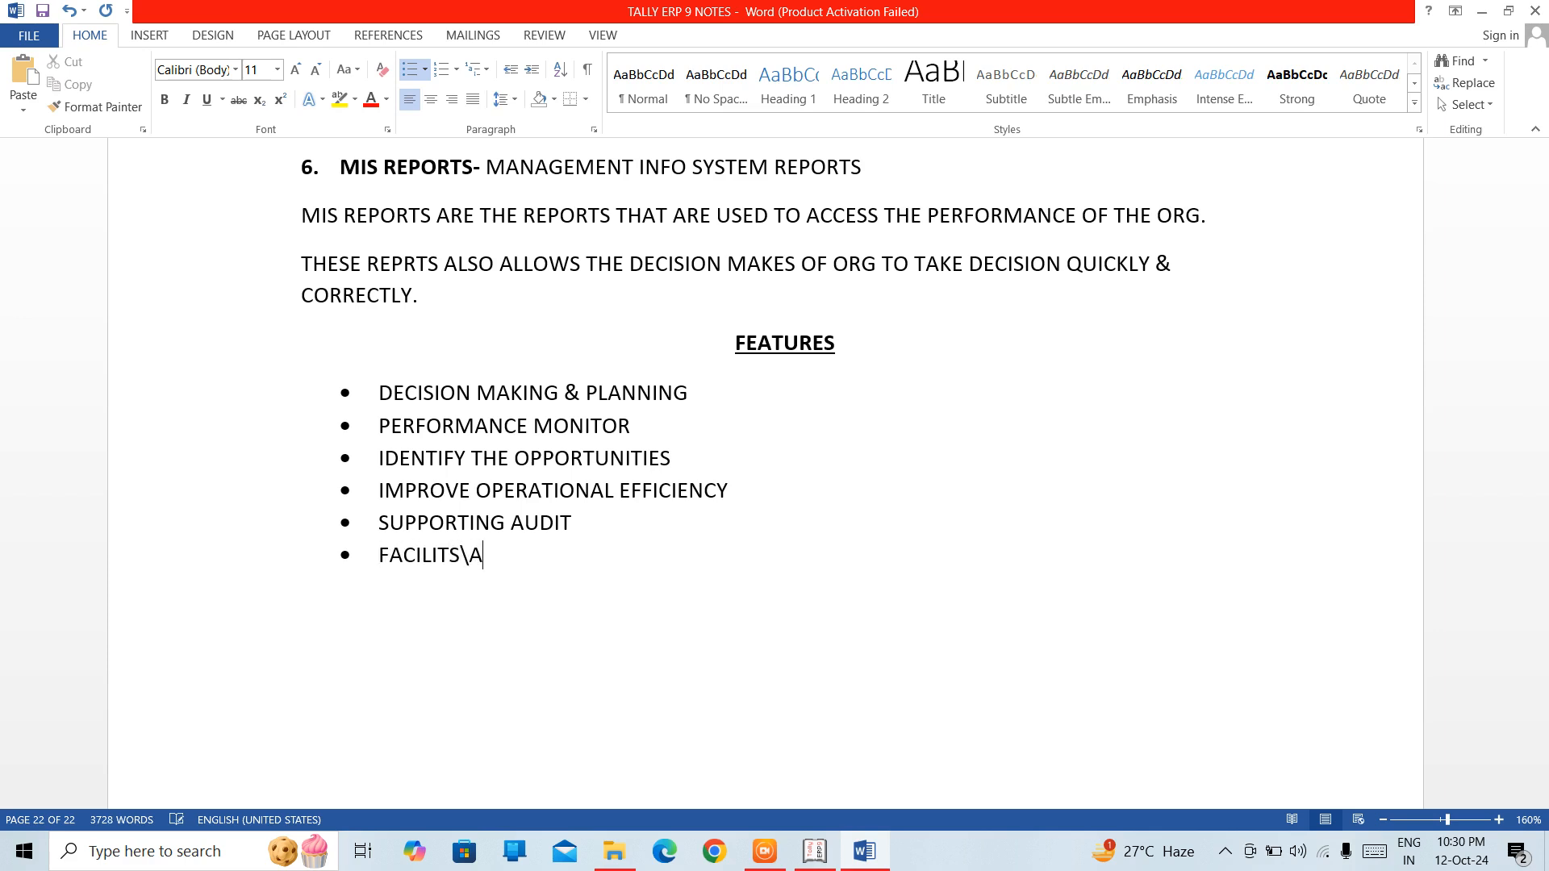
pyautogui.press('BackSpace')
pyautogui.press('BackSpace')
pyautogui.press('BackSpace')
pyautogui.write('ATING BUSINE')
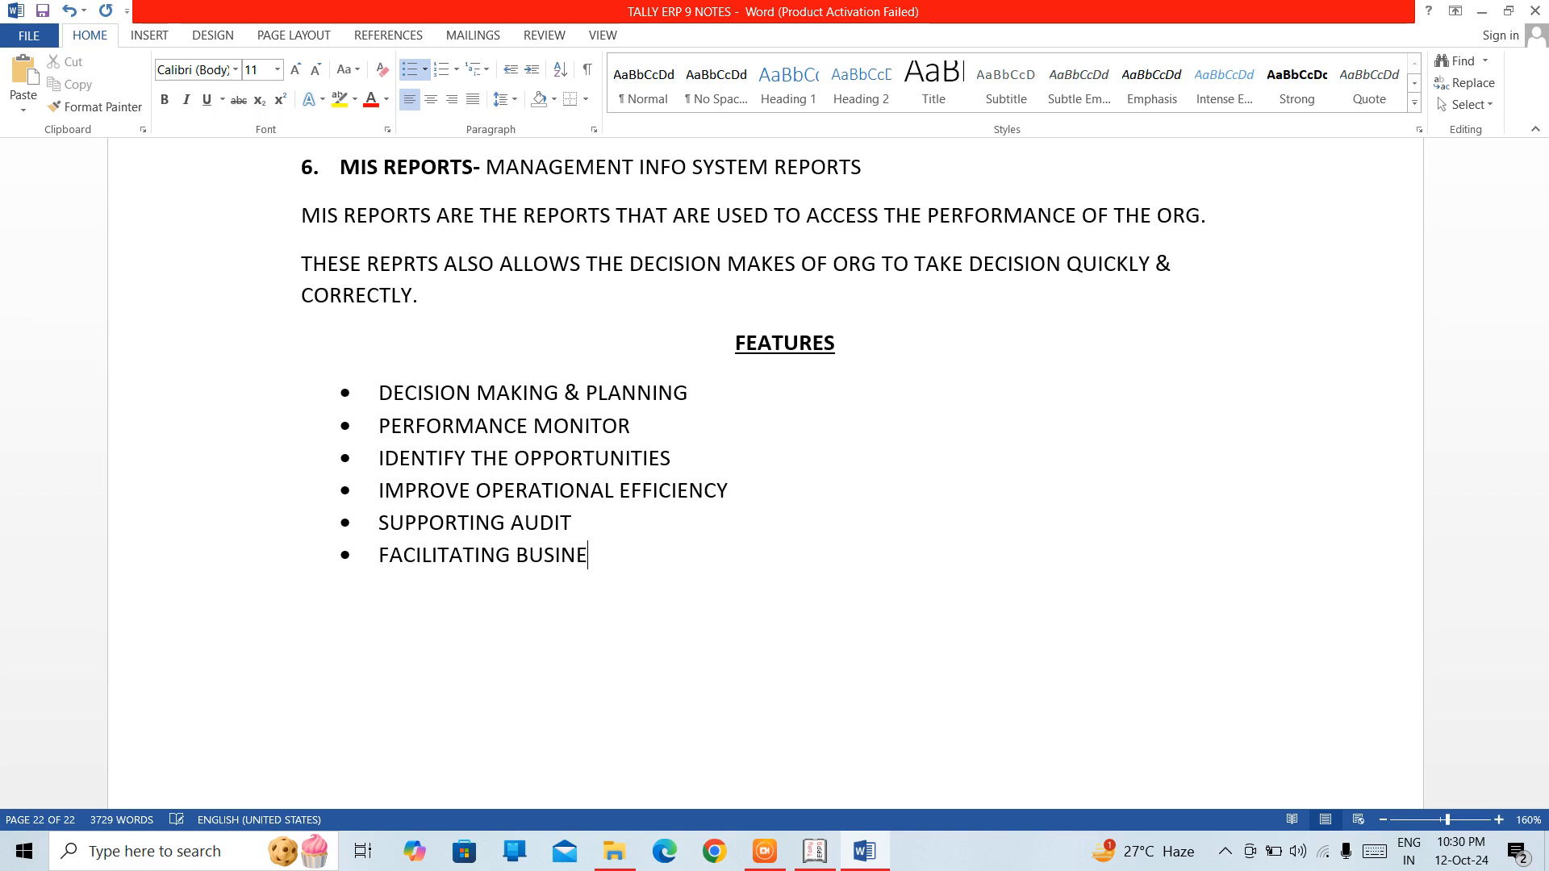
pyautogui.write('SS GROWTH')
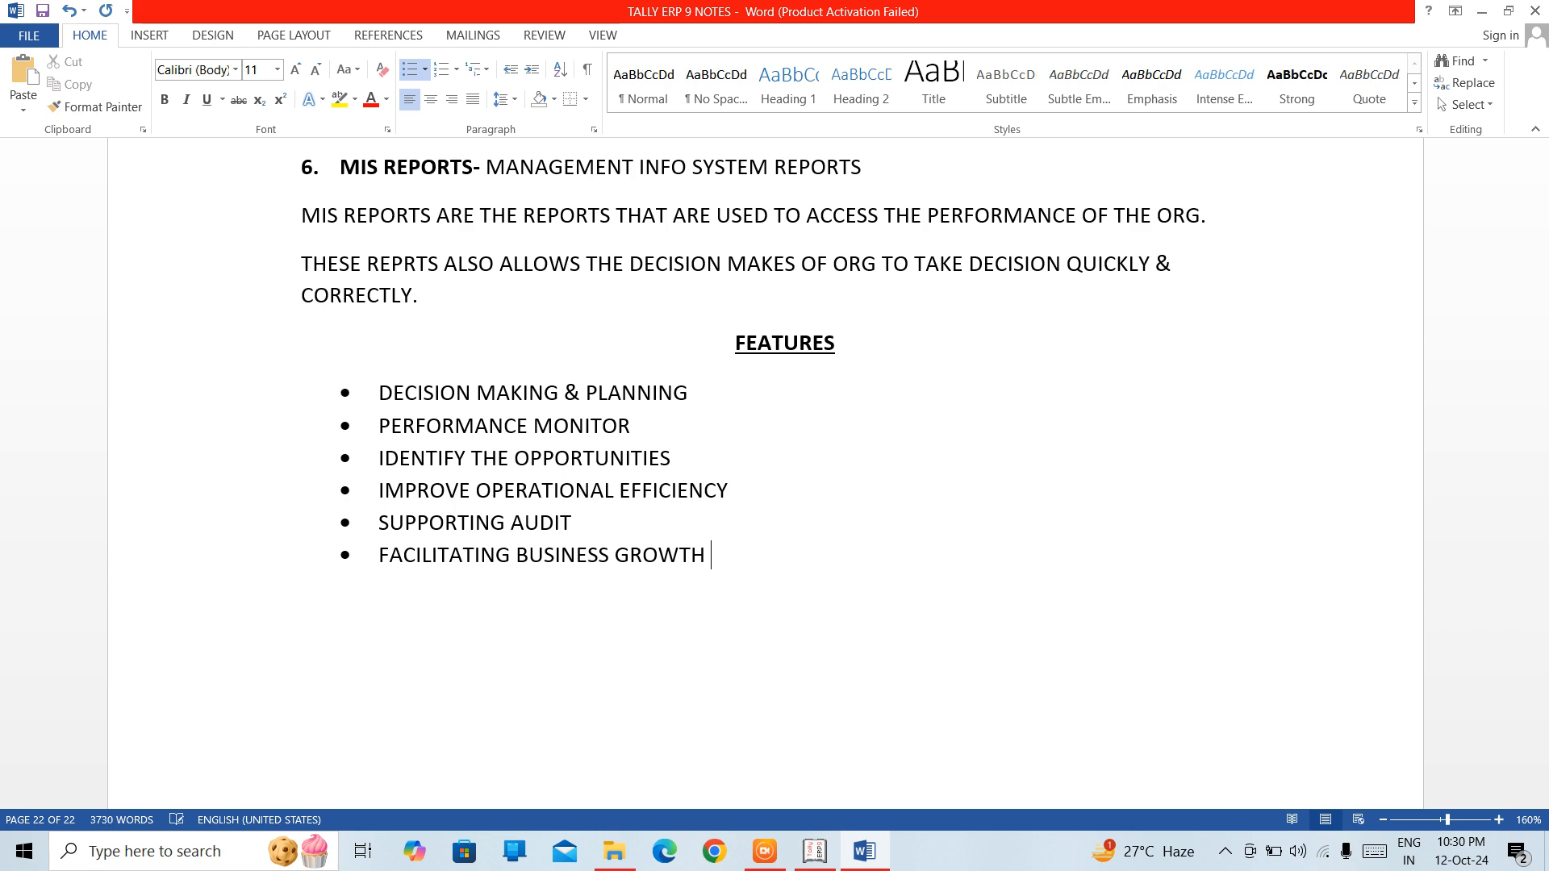
pyautogui.write(' & EXPANSION')
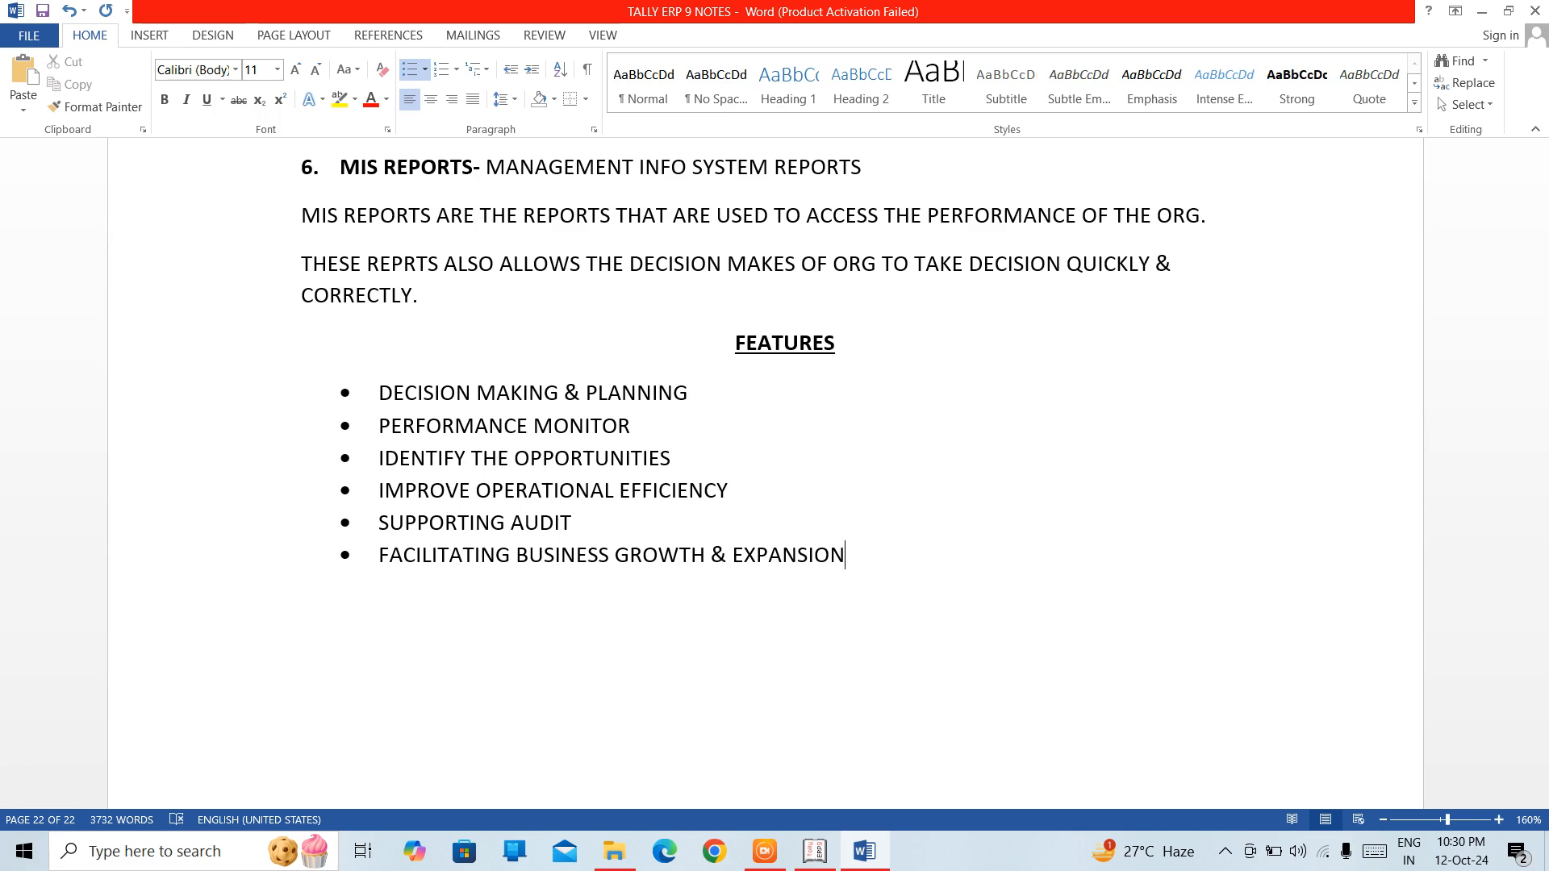
# Step: End the features list and add a centred bold heading "CATEGORIES" below it
pyautogui.press('Return')
pyautogui.press('Return')
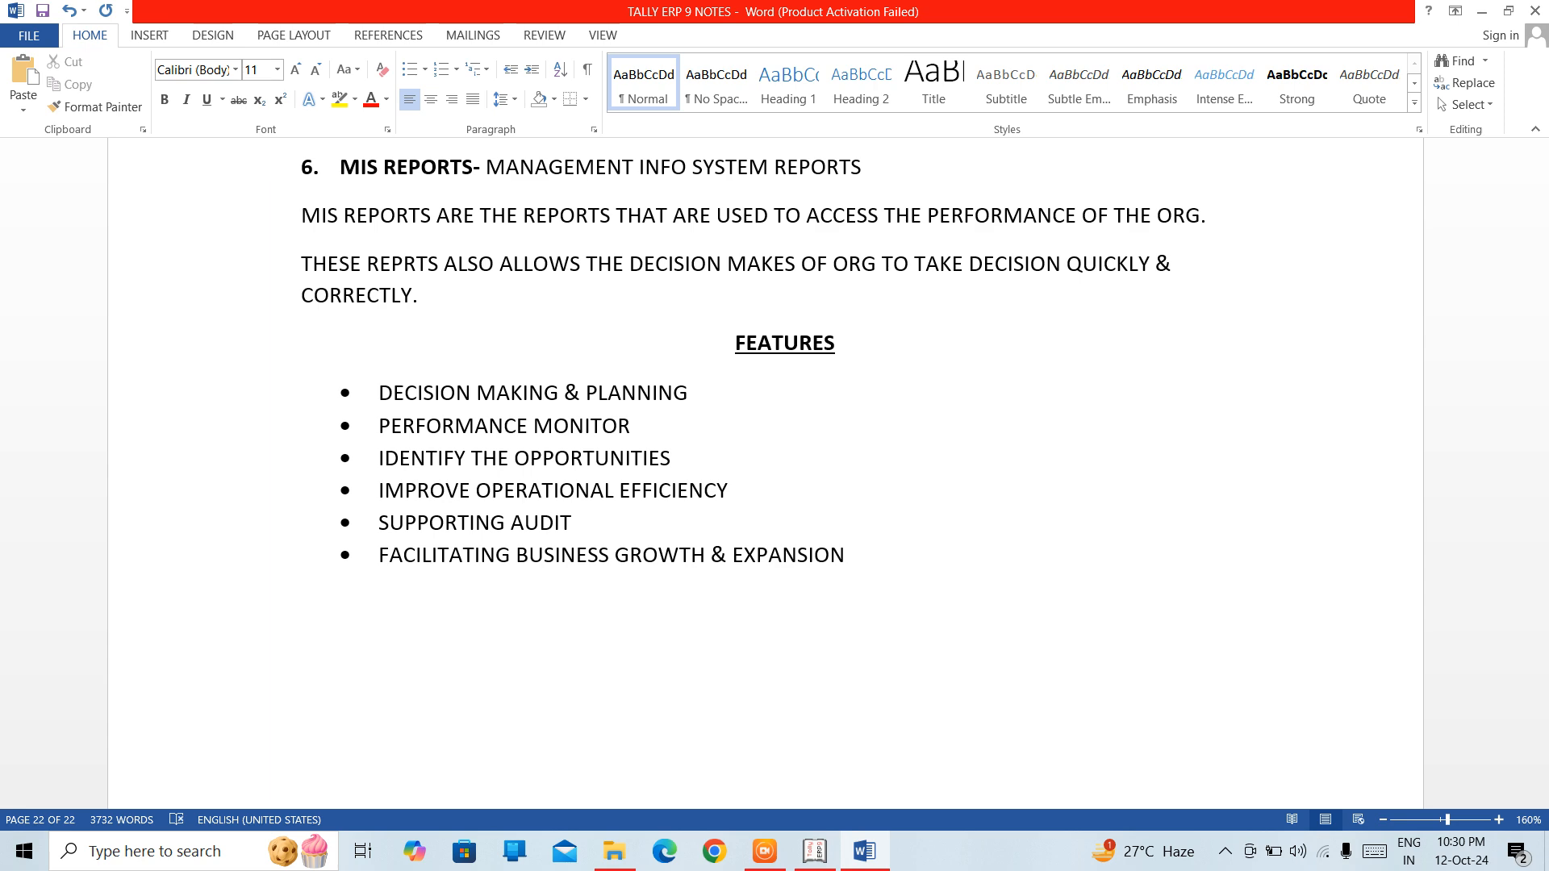
pyautogui.hotkey('ctrl', 'b')
pyautogui.hotkey('ctrl', 'e')
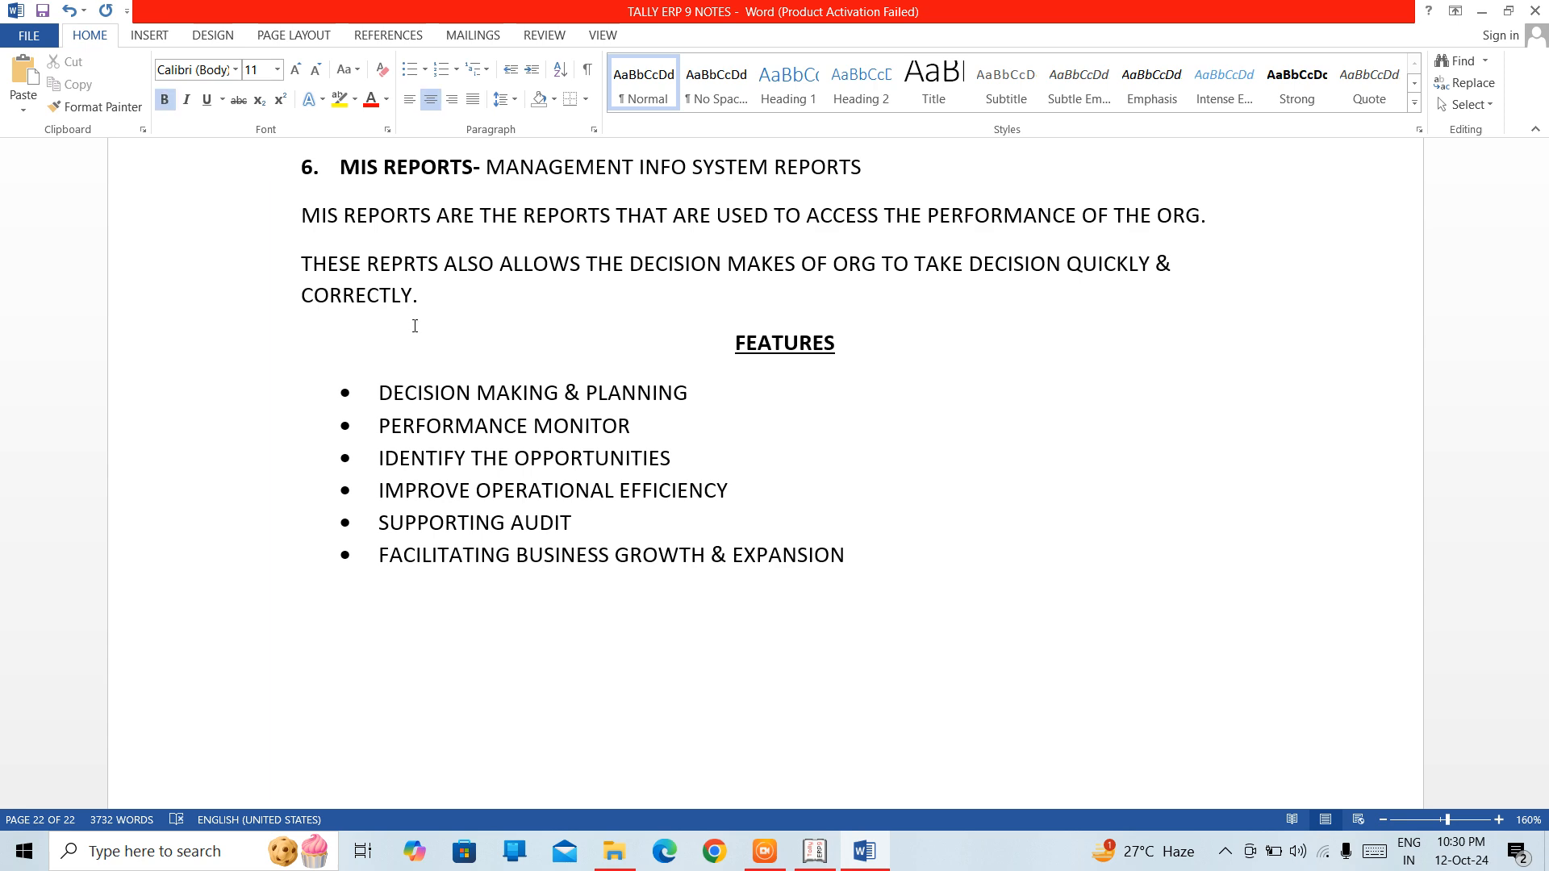
pyautogui.write('CATEGORIE')
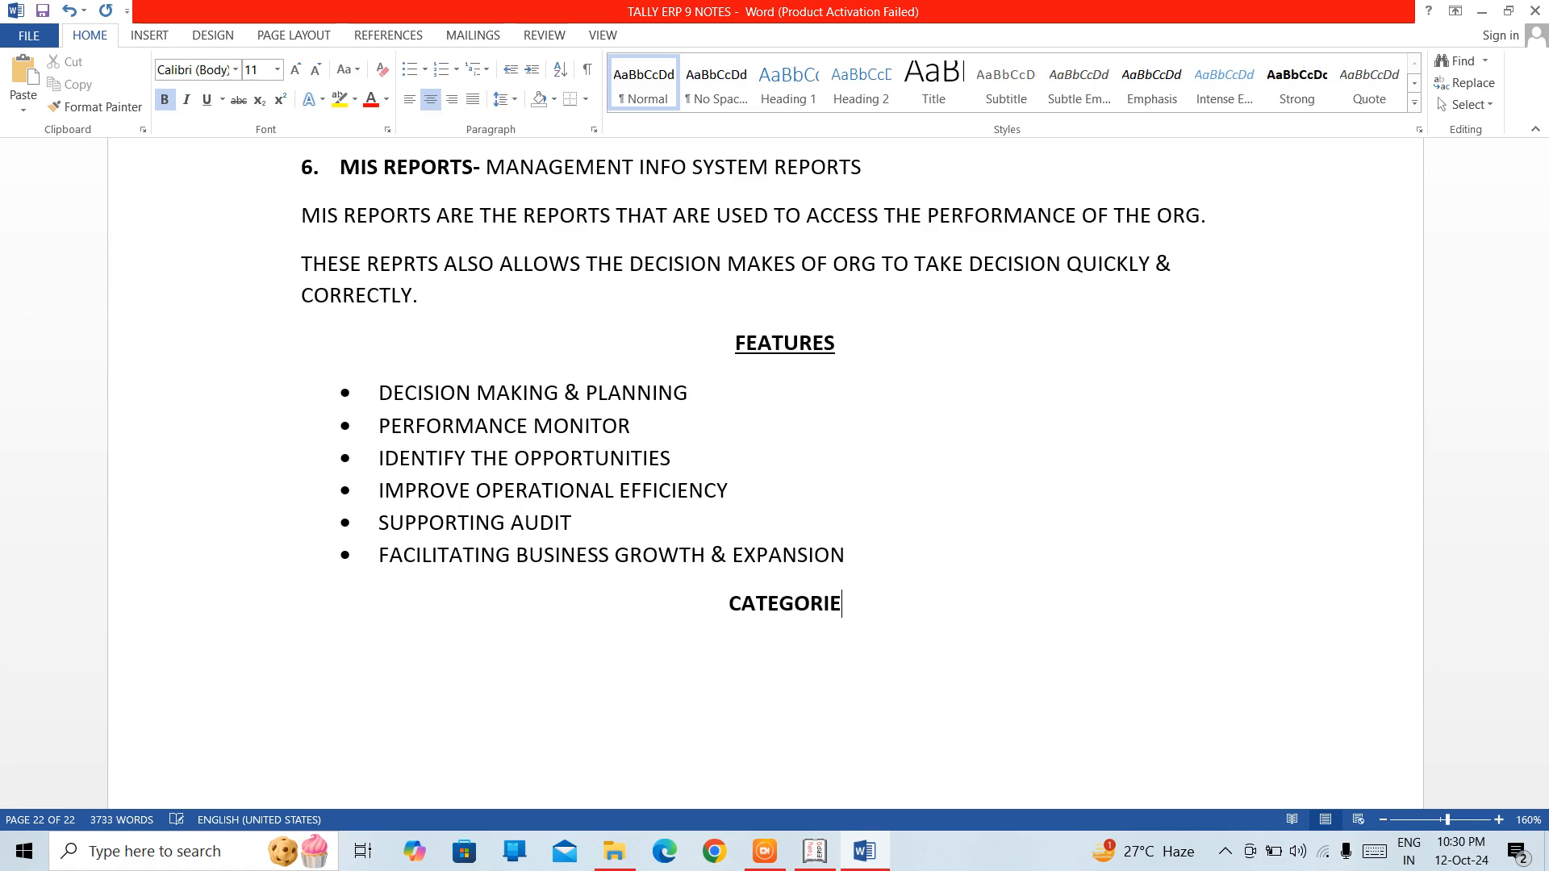
pyautogui.write('S')
pyautogui.press('Return')
# Step: Start a left-aligned bulleted list in plain text under CATEGORIES with the first bullet "FINANCIAL REPORTS"
pyautogui.hotkey('ctrl', 'l')
pyautogui.hotkey('ctrl', 'b')
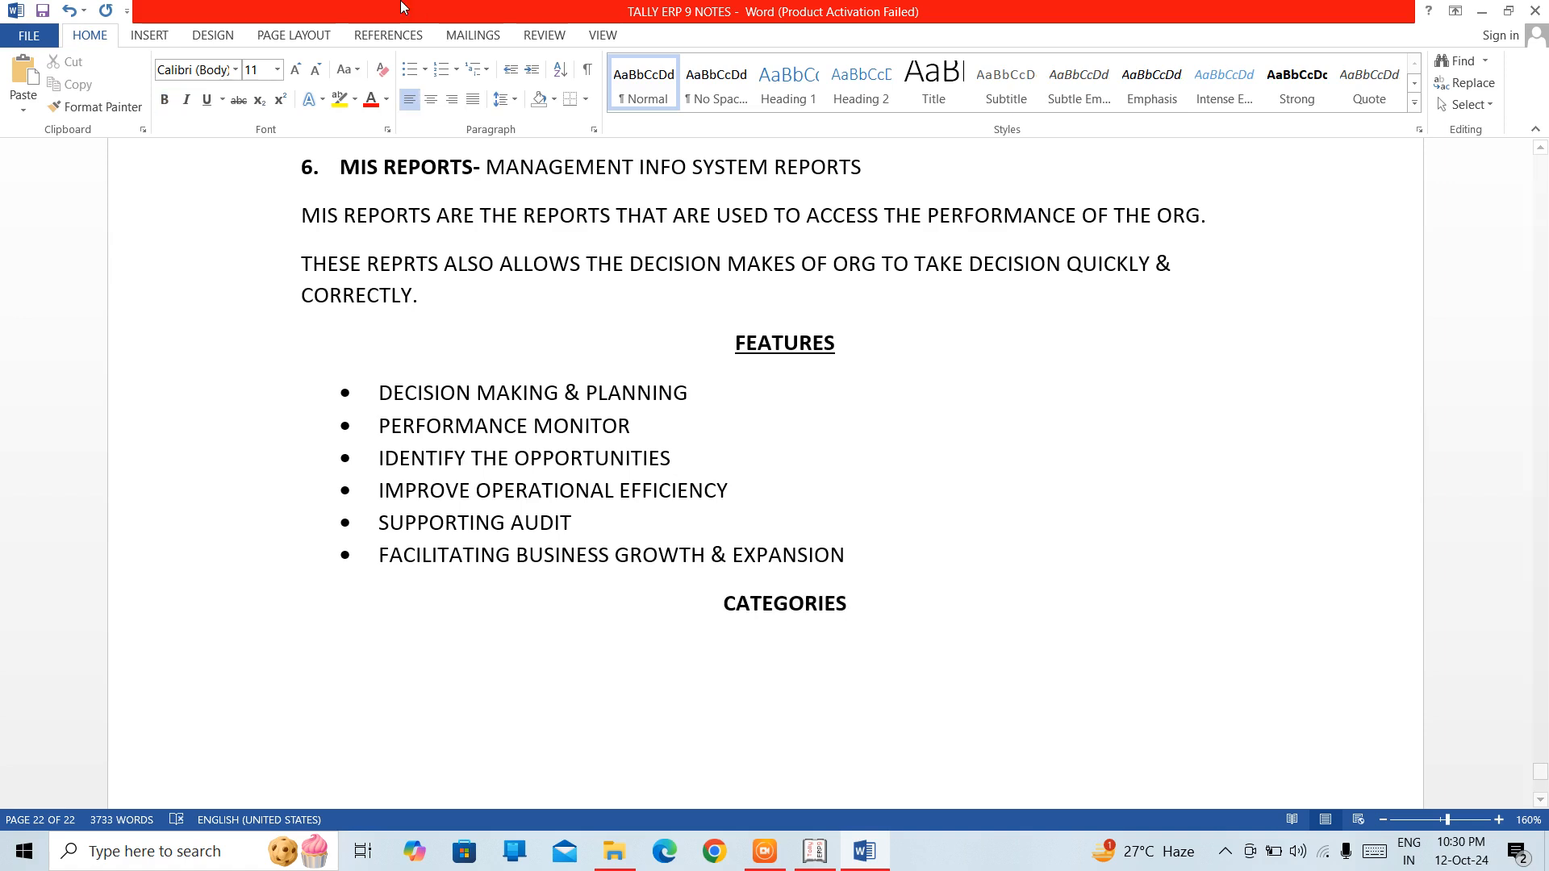
pyautogui.click(408, 71)
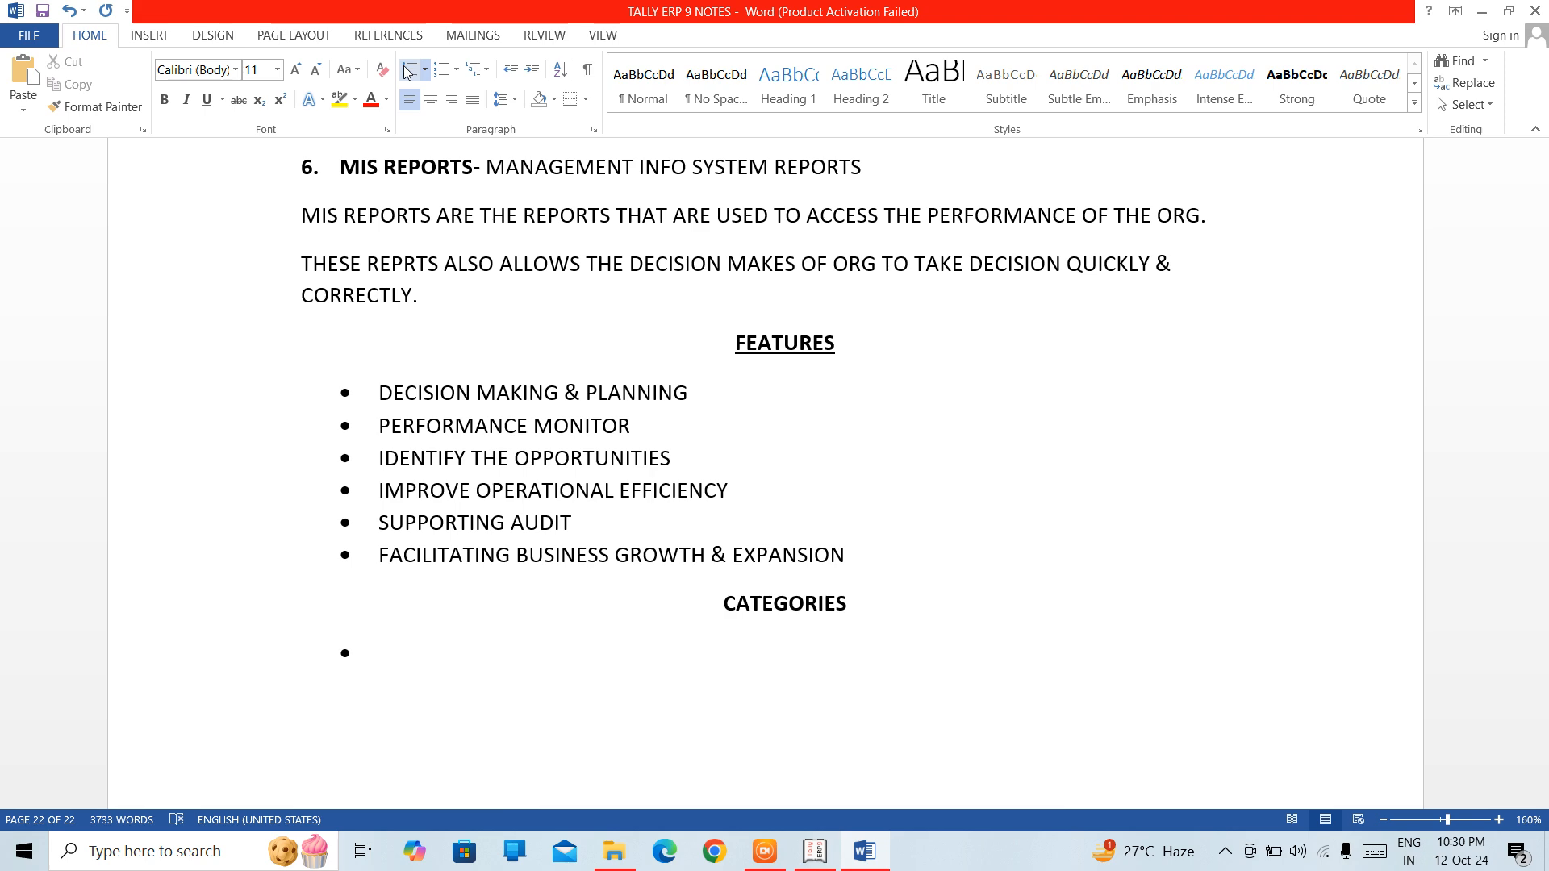
pyautogui.write('FINANCIAL REPORTS')
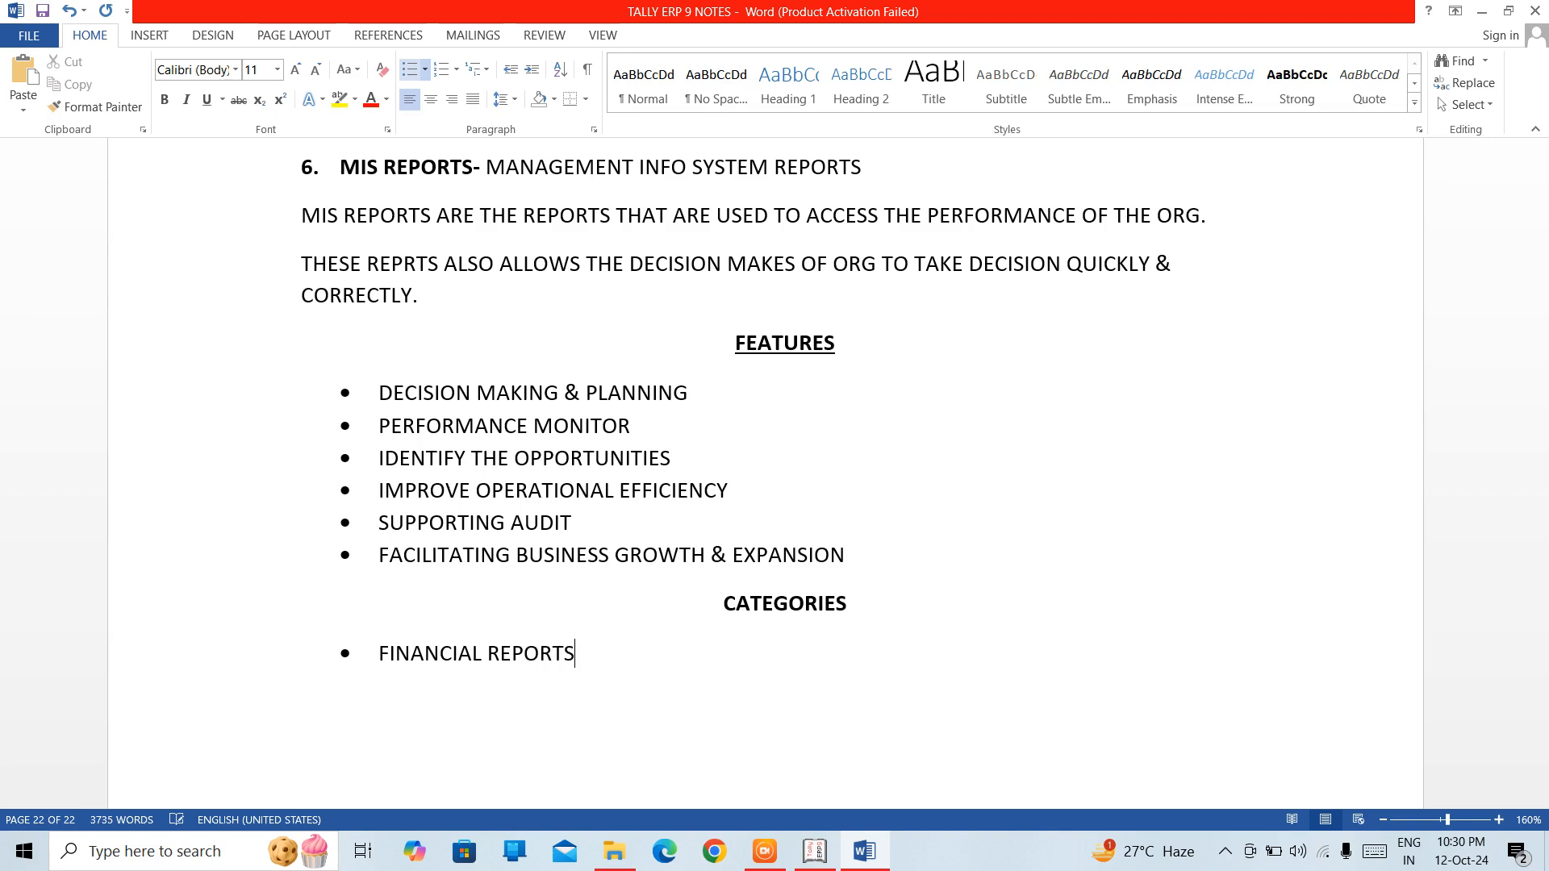
# Step: Add a second bullet reading "SALES & MAKETING REPORTS" to the categories list
pyautogui.press('Return')
pyautogui.write('SALES & MA')
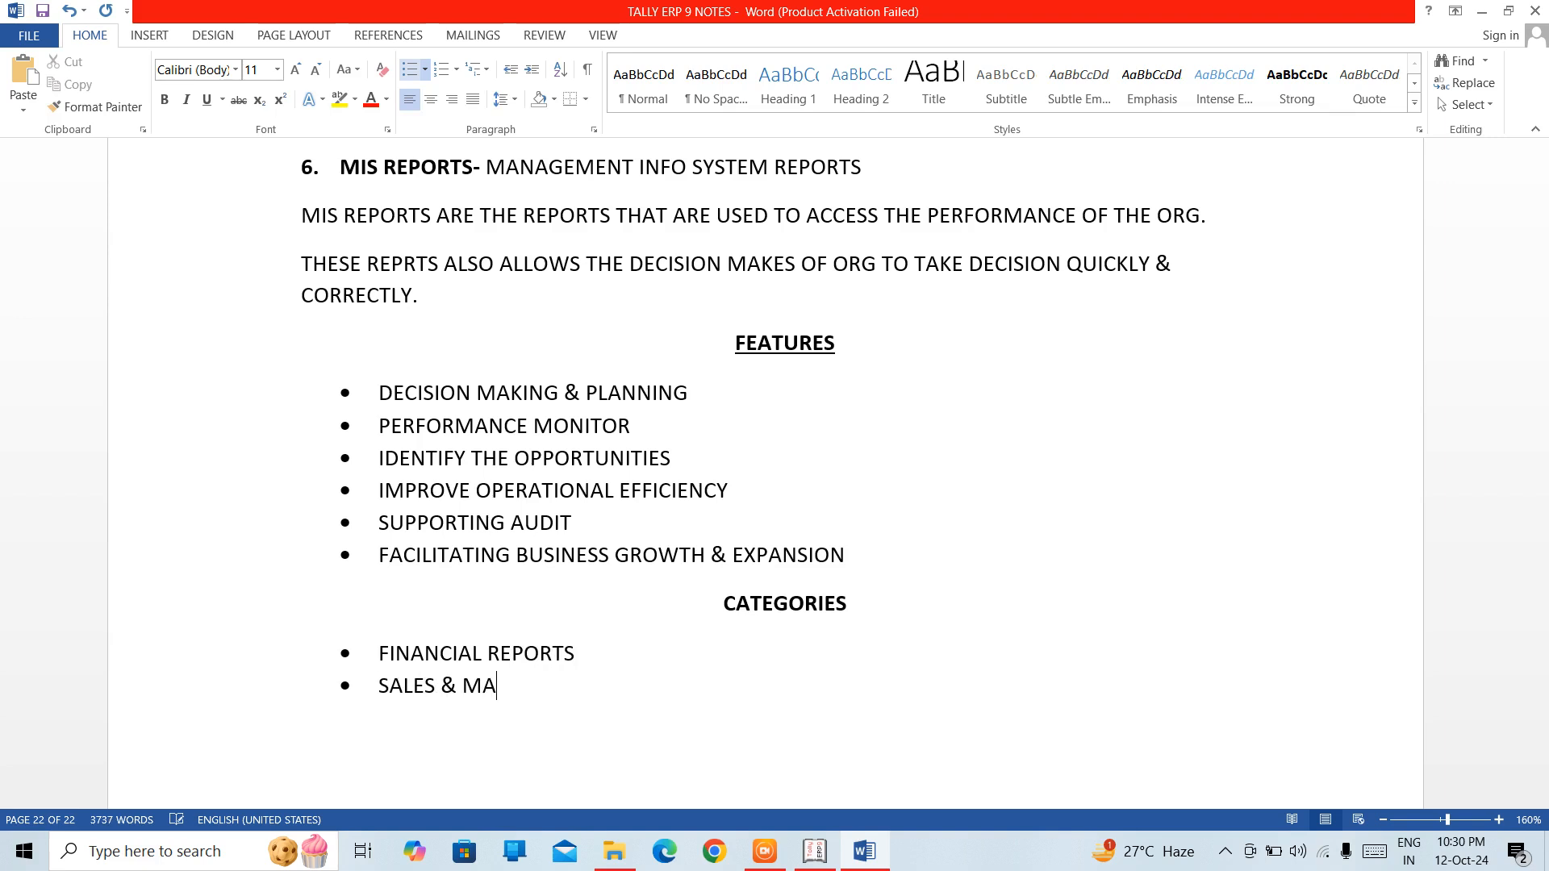
pyautogui.write('KETING RE')
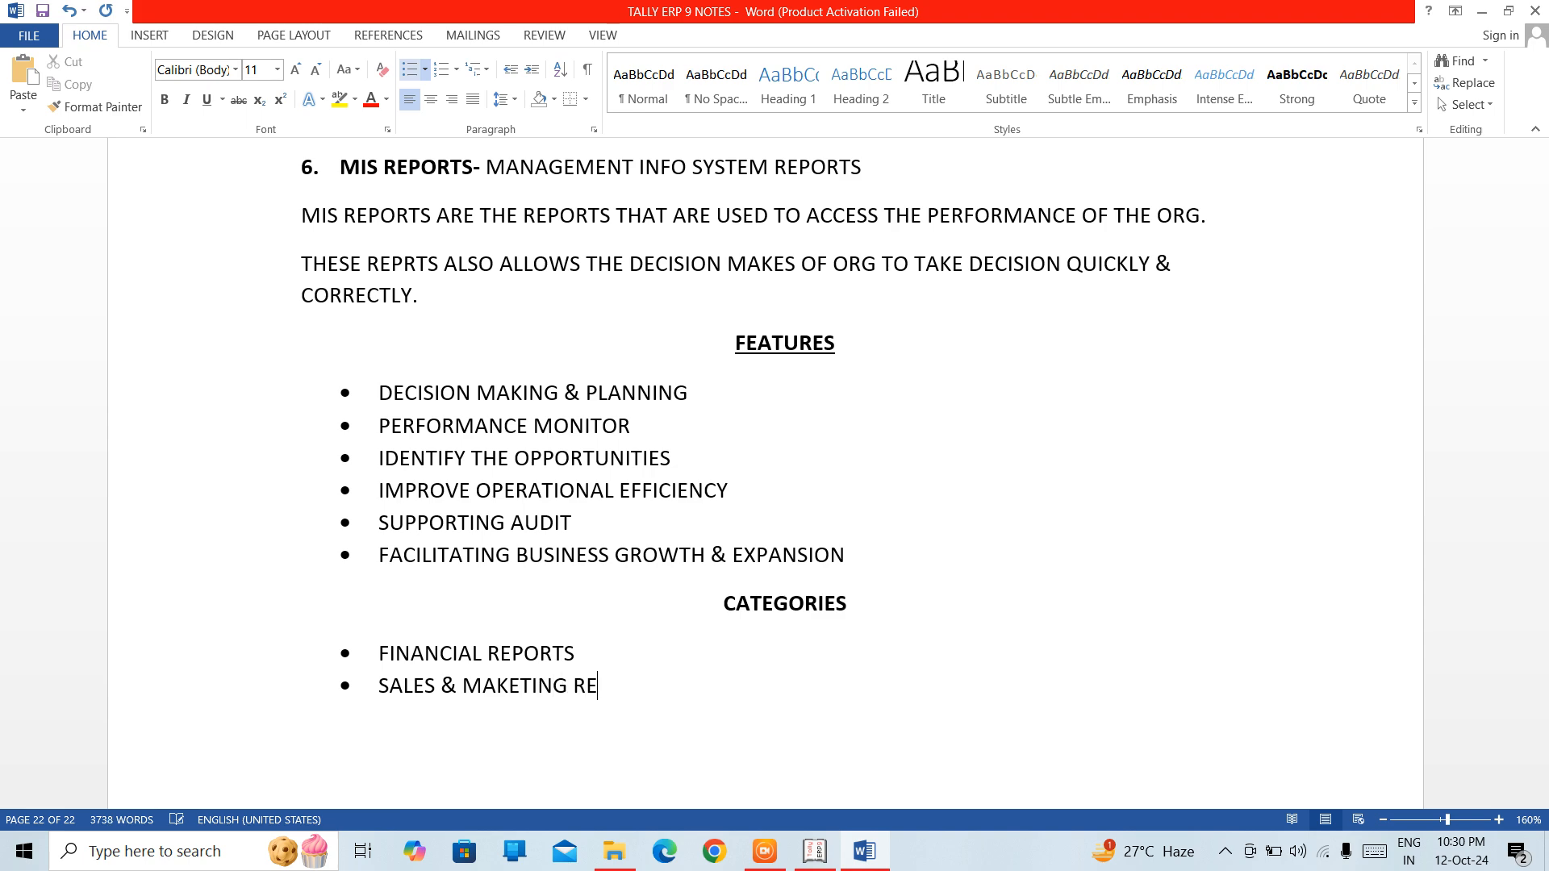
pyautogui.write('PORTS')
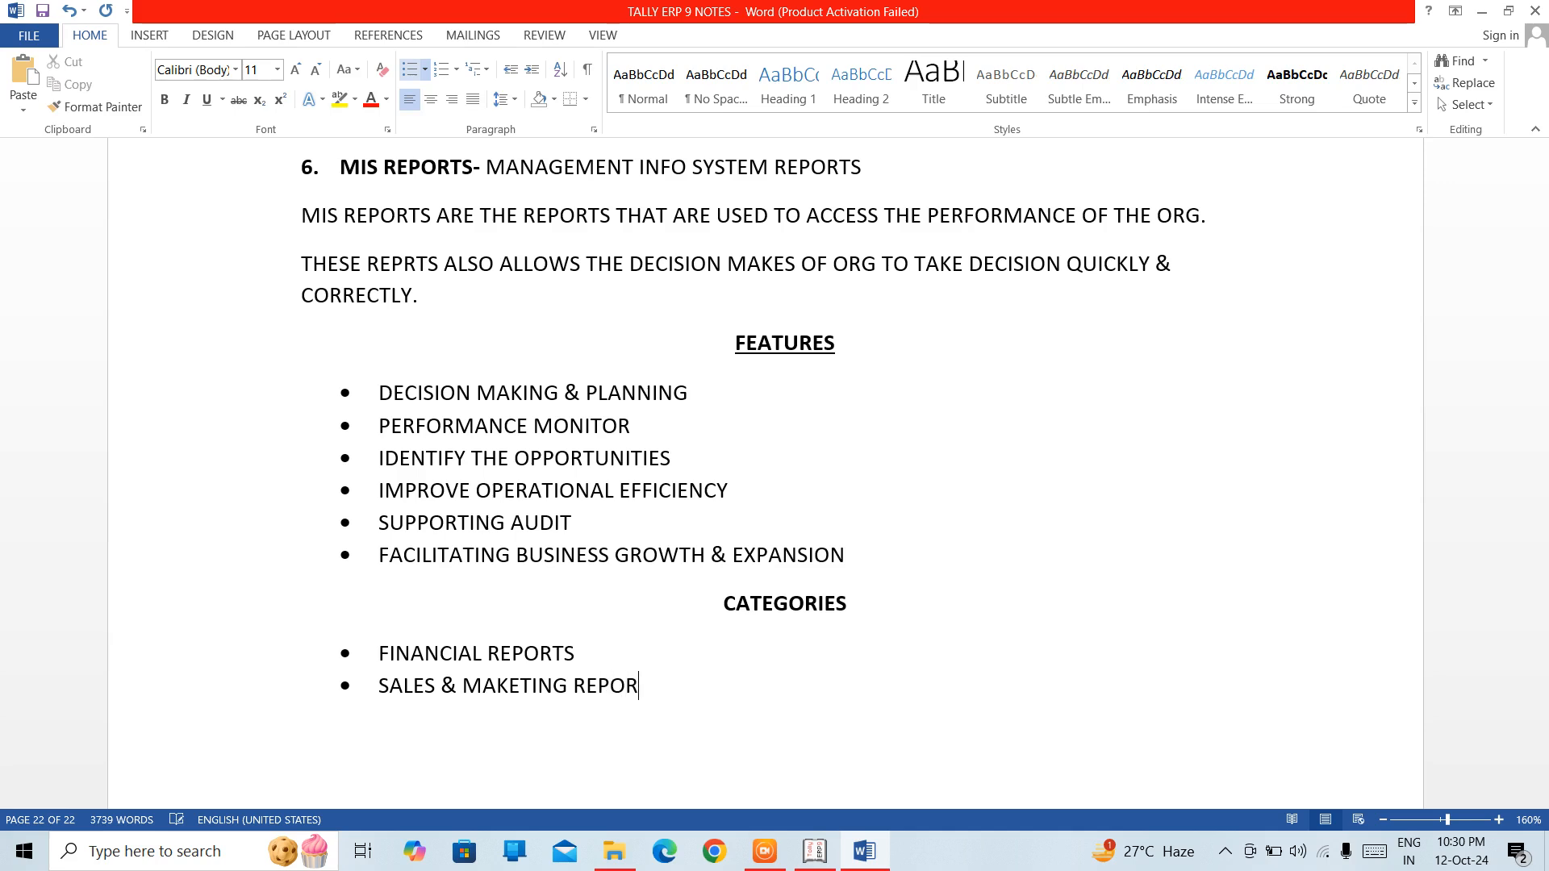
# Step: Insert the missing R in the second category bullet to make it "SALES & MARKETING REPORTS"
pyautogui.press('Left')
pyautogui.press('Left')
pyautogui.press('Left')
pyautogui.press('Left')
pyautogui.press('Left')
pyautogui.press('Left')
pyautogui.press('Left')
pyautogui.press('Left')
pyautogui.press('Left')
pyautogui.press('Left')
pyautogui.press('Left')
pyautogui.press('Left')
pyautogui.press('Left')
pyautogui.press('Left')
pyautogui.write('R')
pyautogui.press('Right')
pyautogui.press('Right')
pyautogui.press('Right')
pyautogui.press('Right')
pyautogui.press('Right')
pyautogui.press('Right')
pyautogui.press('Right')
pyautogui.press('Right')
pyautogui.press('Right')
pyautogui.press('Right')
pyautogui.press('Right')
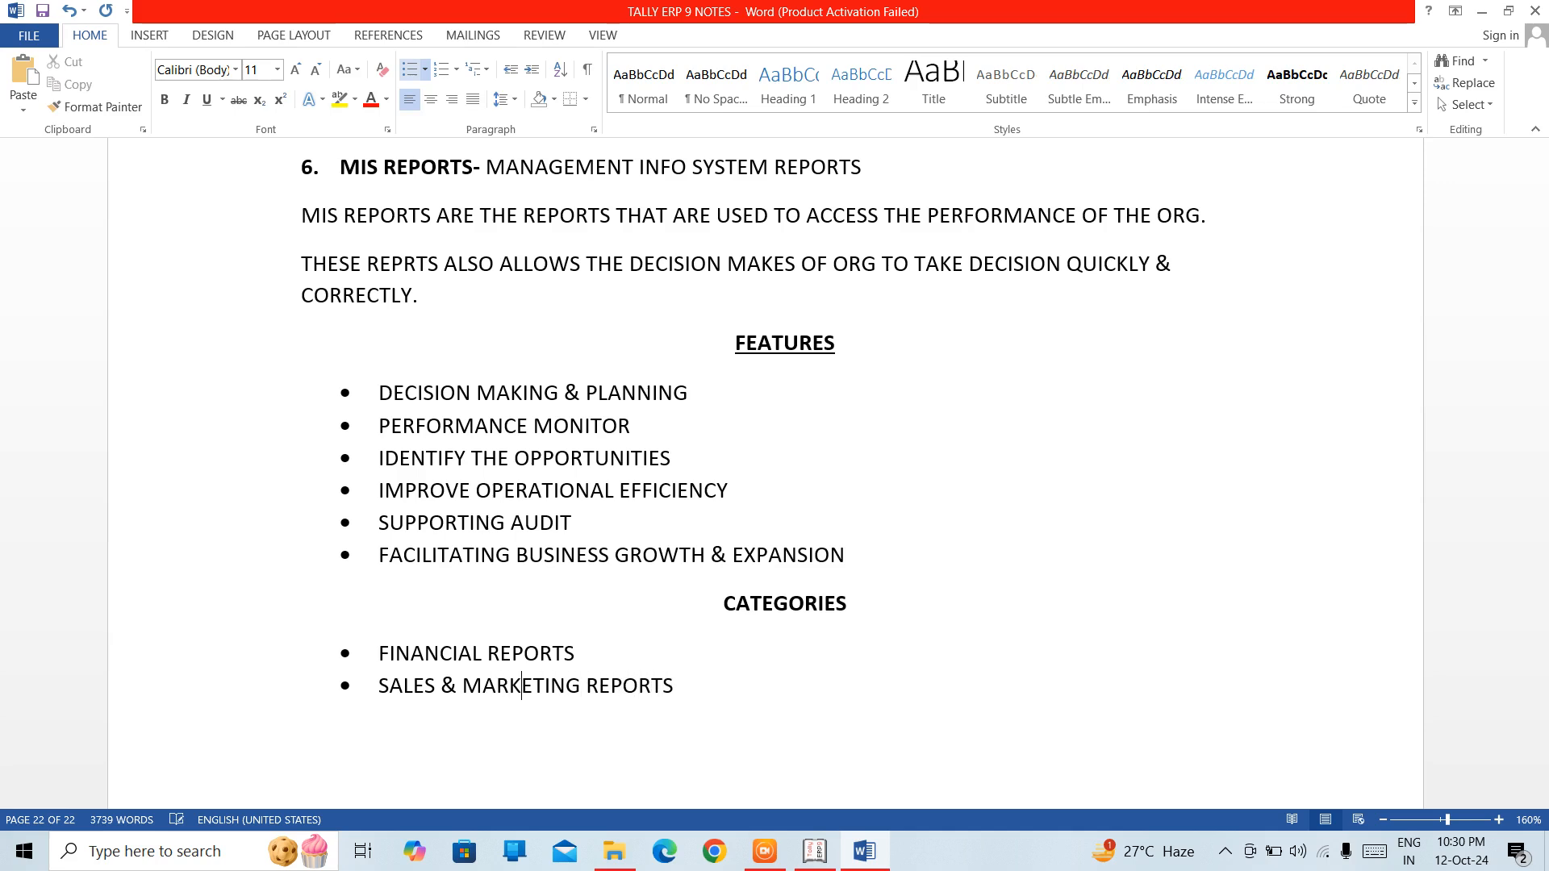
pyautogui.press('Right')
# Step: Add the bullets "PURCHASE & INVENTORY REPORTS" and "HR REPORTS" to the categories list
pyautogui.press('Return')
pyautogui.write('PURCHASE & INC')
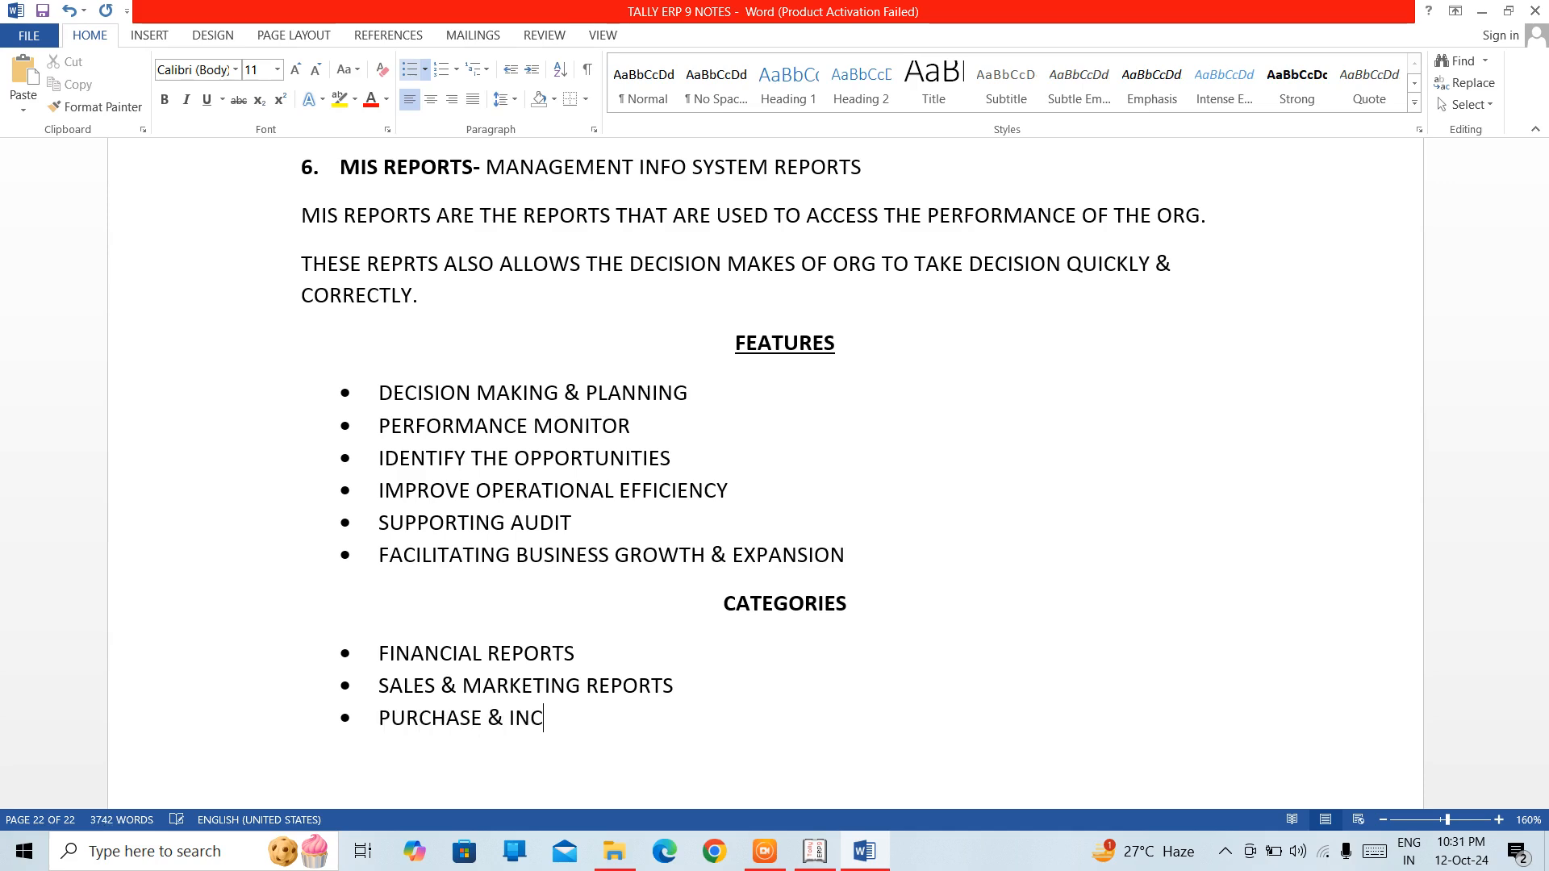
pyautogui.press('BackSpace')
pyautogui.write('VENTORY')
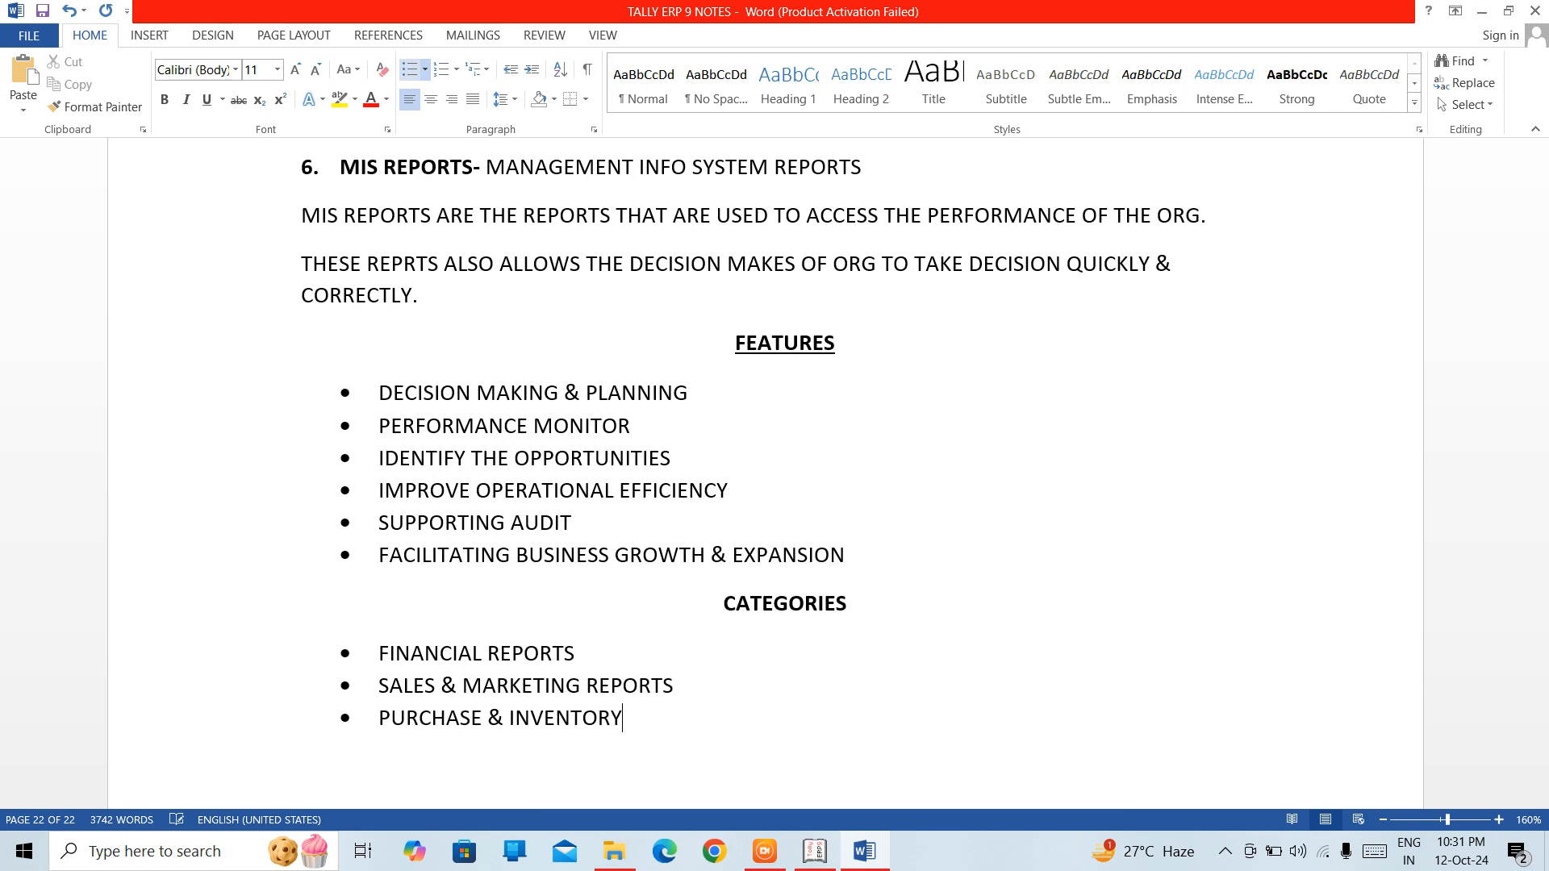
pyautogui.write(' REPORTS')
pyautogui.press('Return')
pyautogui.write('HR REPORTS')
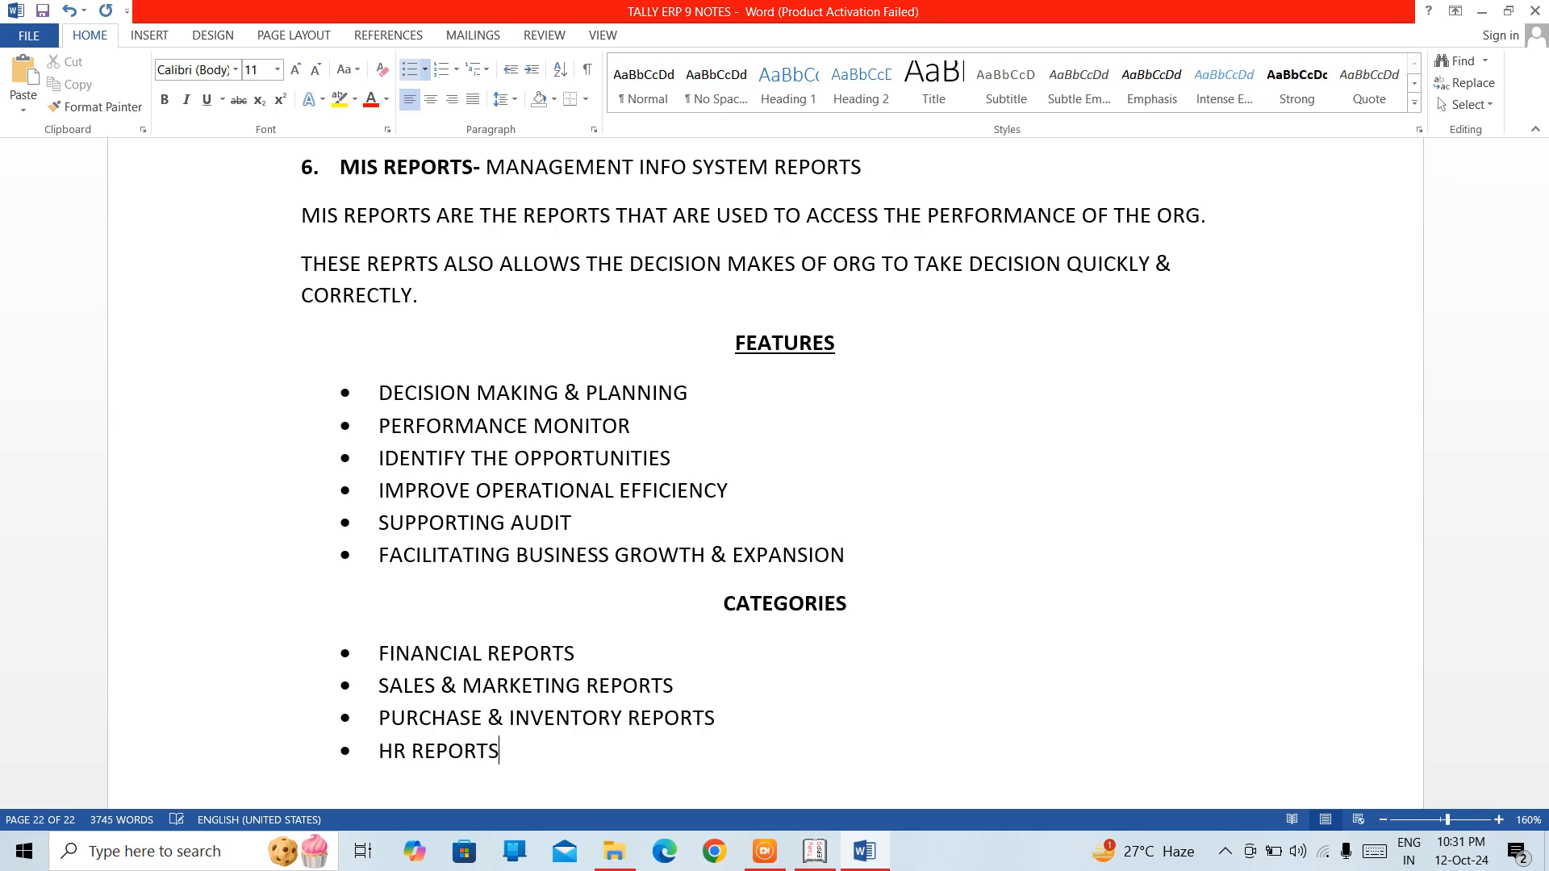
# Step: Add a fifth bullet reading "CUSTOMER & VENDOR REPORTS" to the categories list
pyautogui.press('Return')
pyautogui.write('CUS')
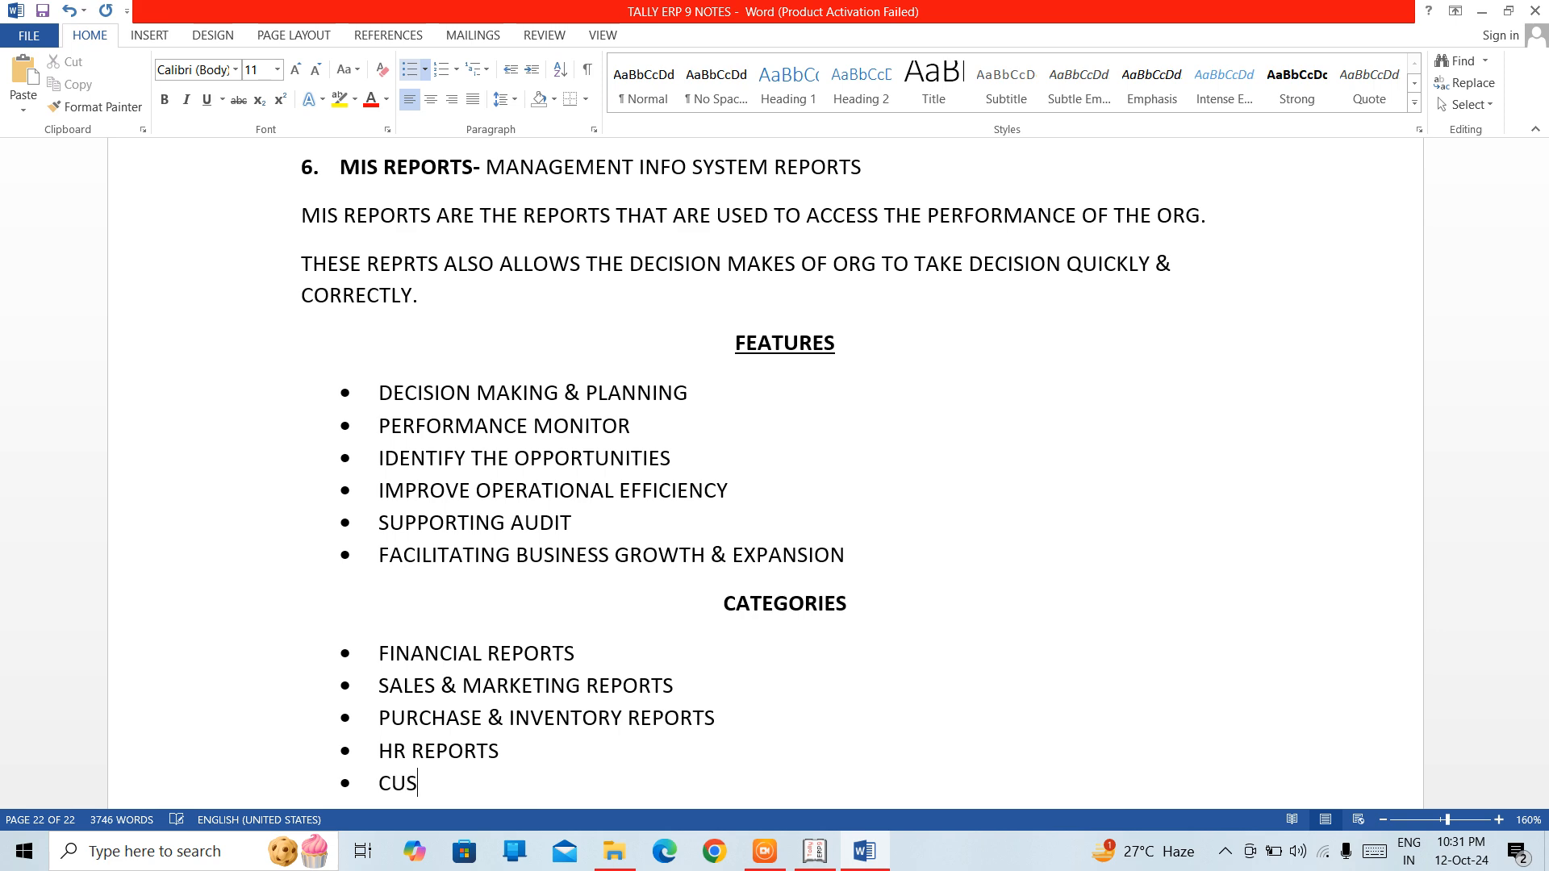
pyautogui.write('TOMER & VEND')
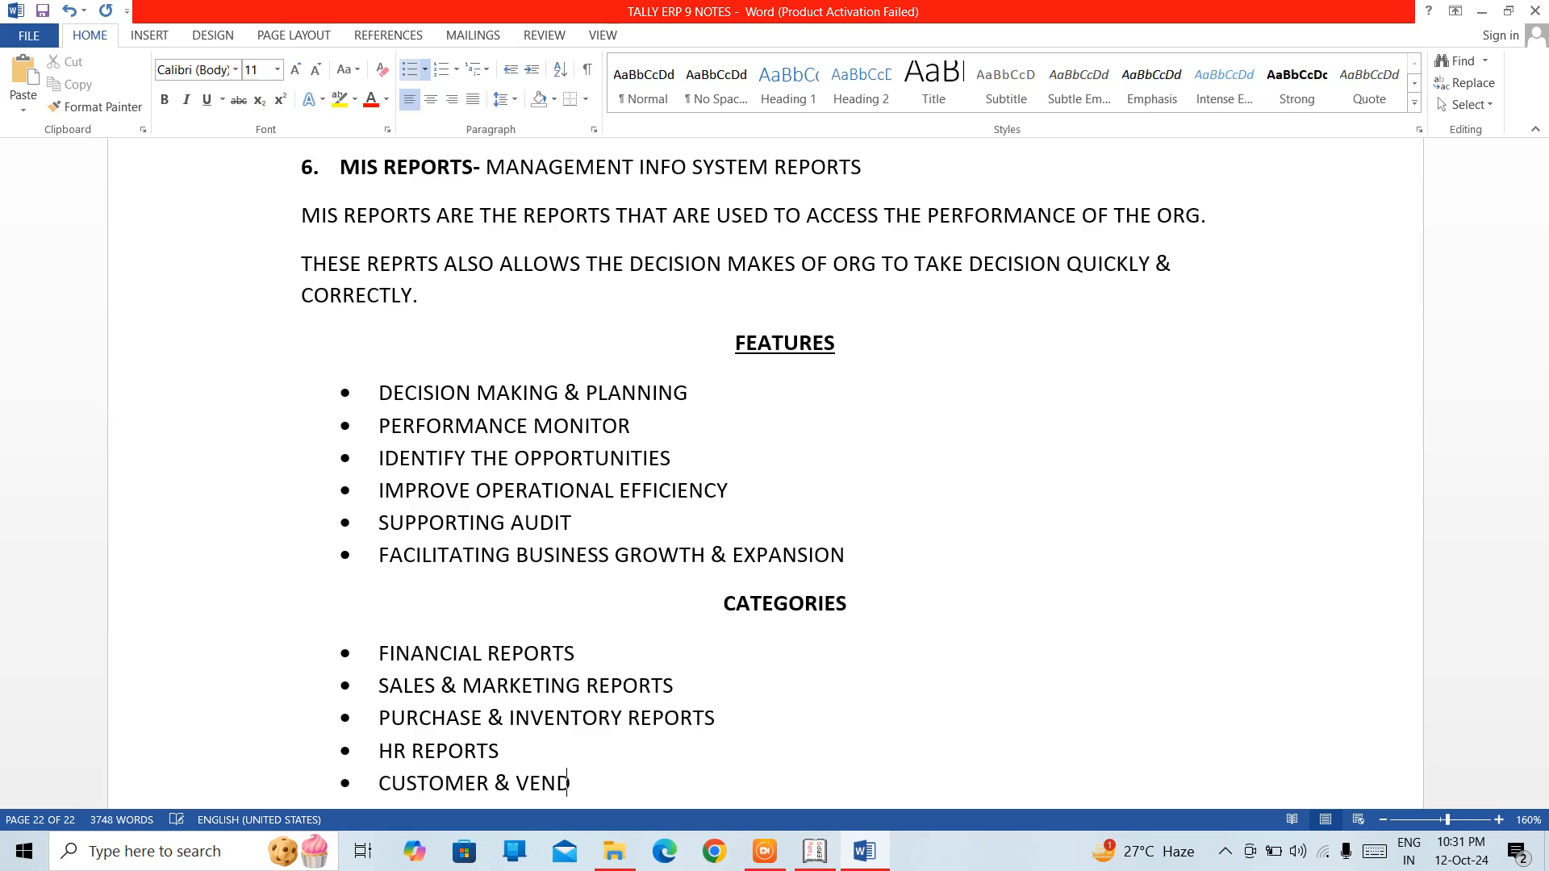
pyautogui.write('OR REPORTS')
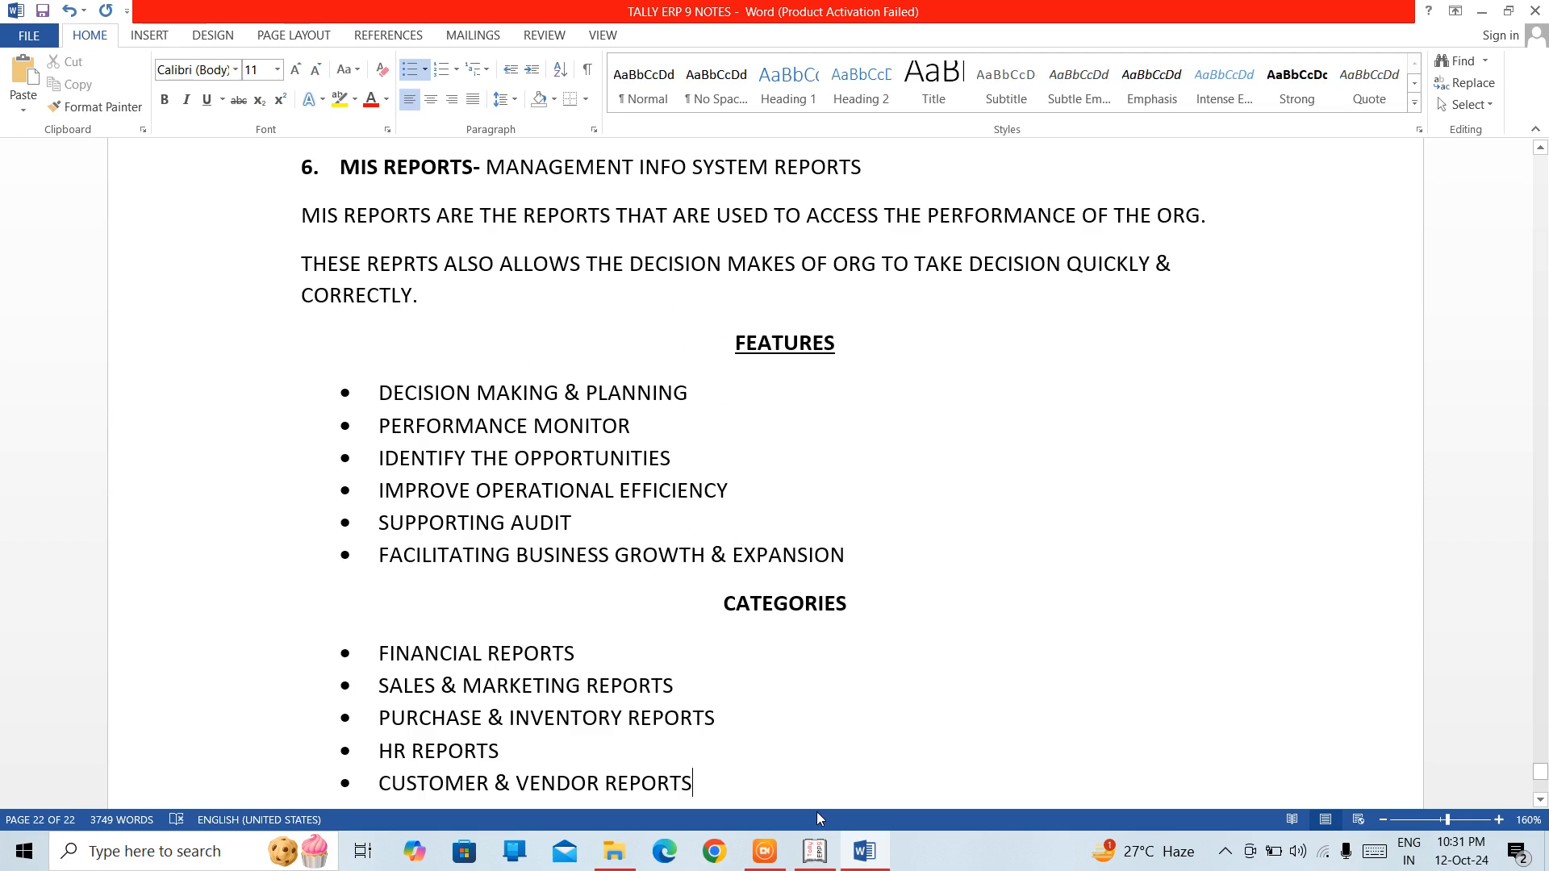
# Step: Switch to Tally.ERP 9, leave Statements of Inventory and review the Display Menu entries from Cash/Funds Flow to Payroll Reports
pyautogui.moveTo(814, 852)
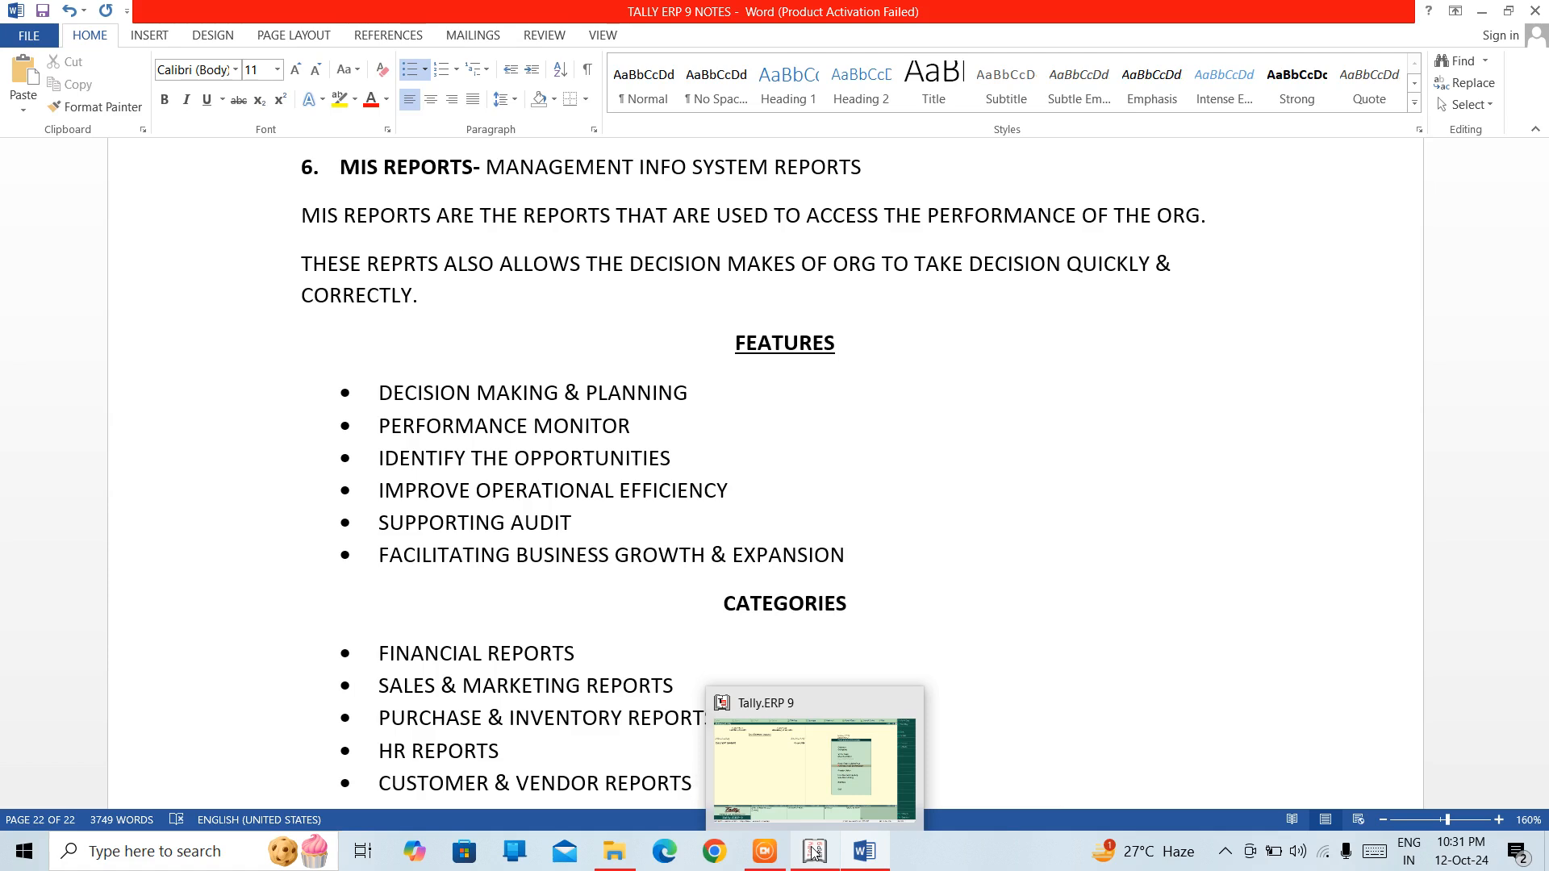
pyautogui.click(815, 853)
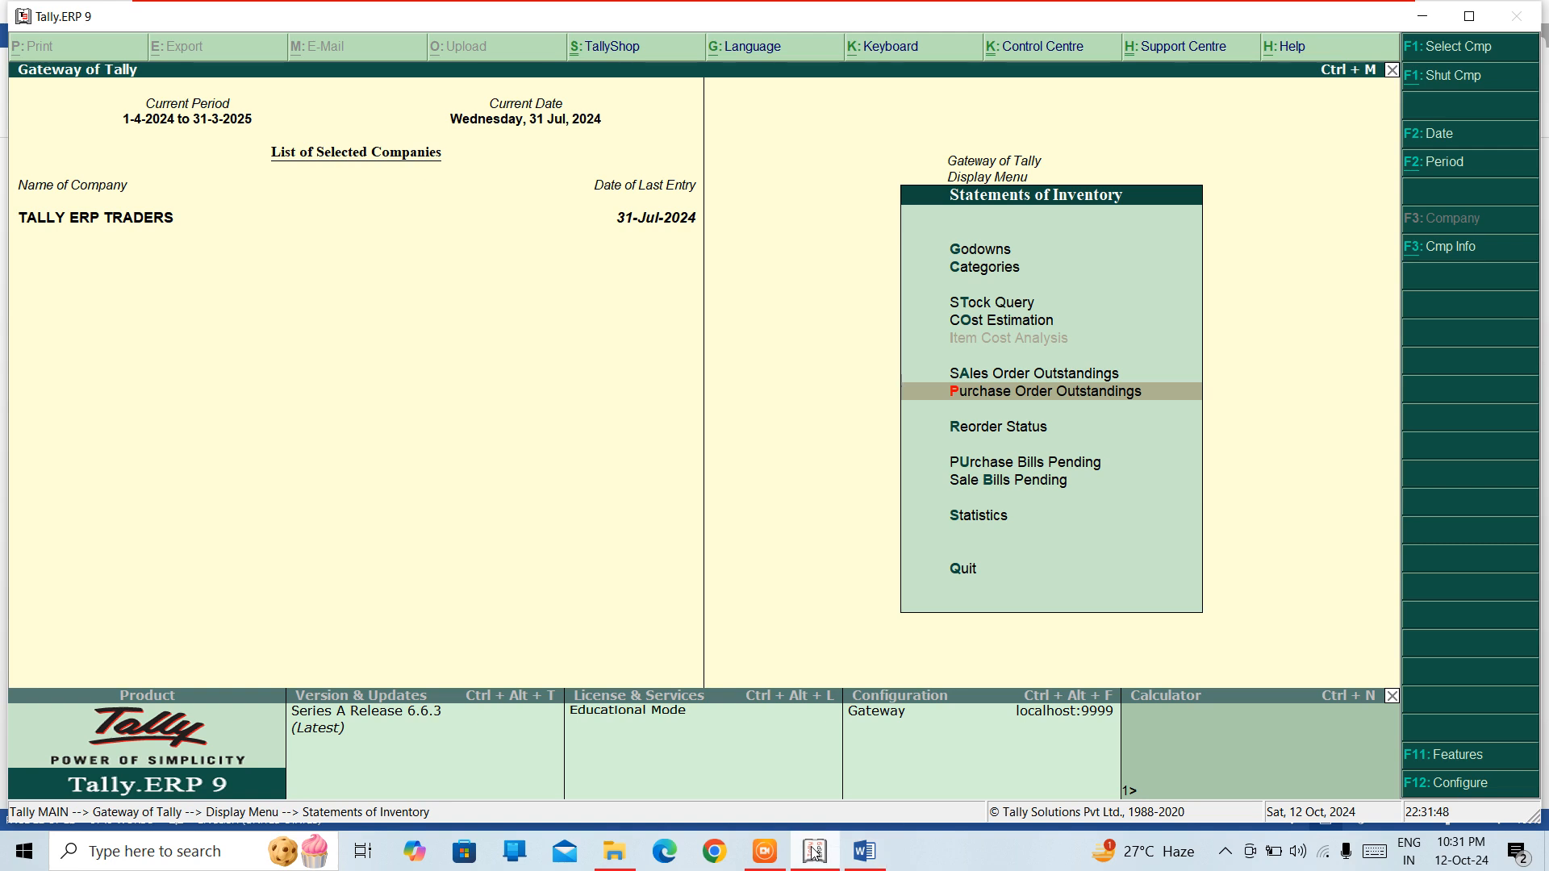
pyautogui.press('Escape')
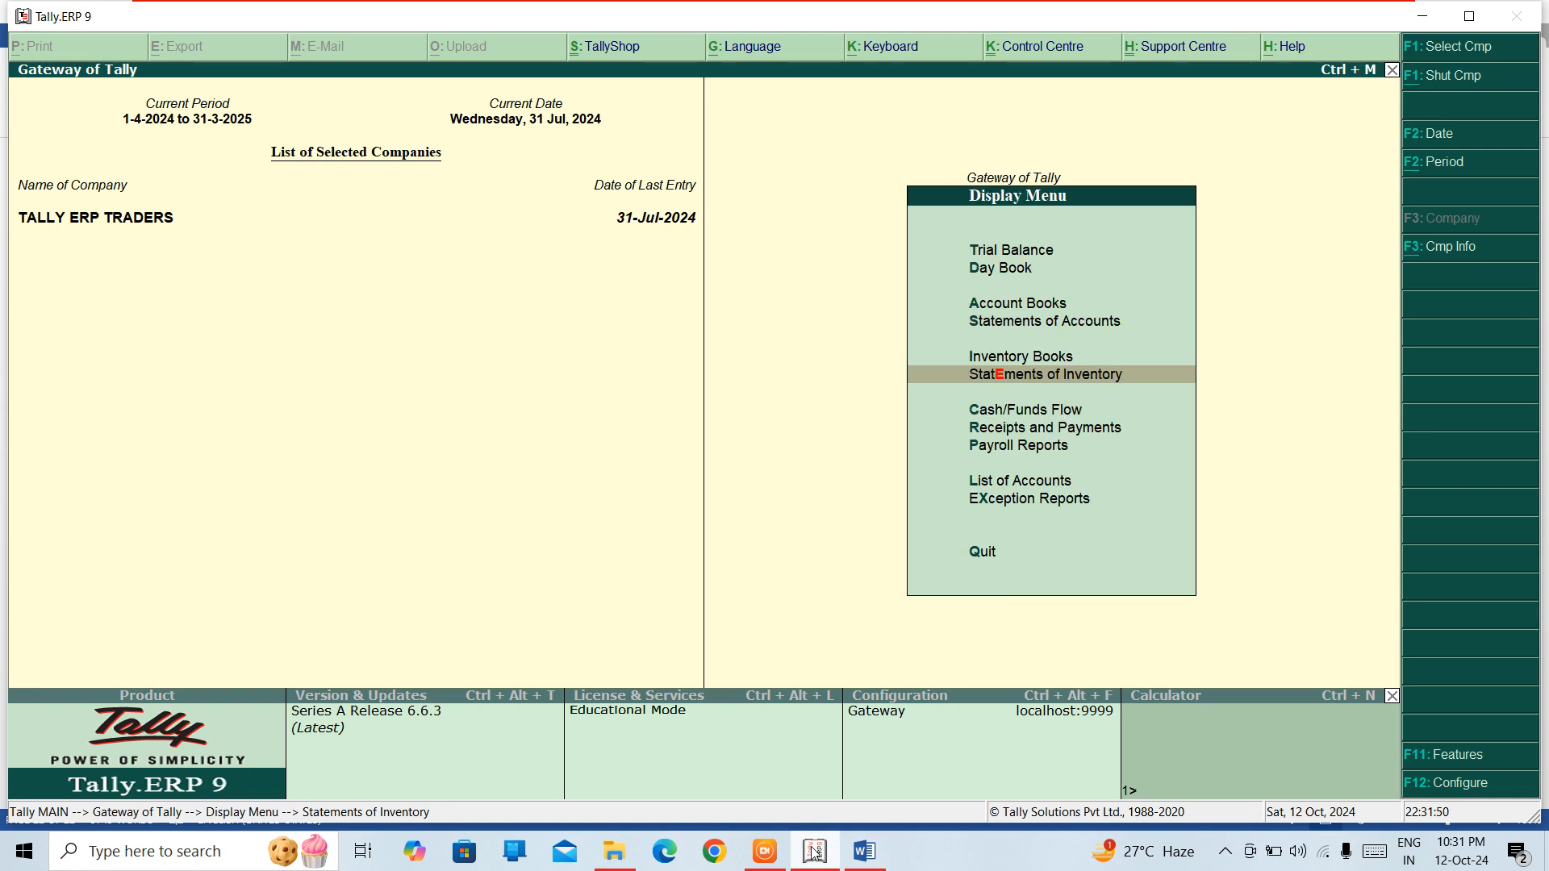
pyautogui.press('Down')
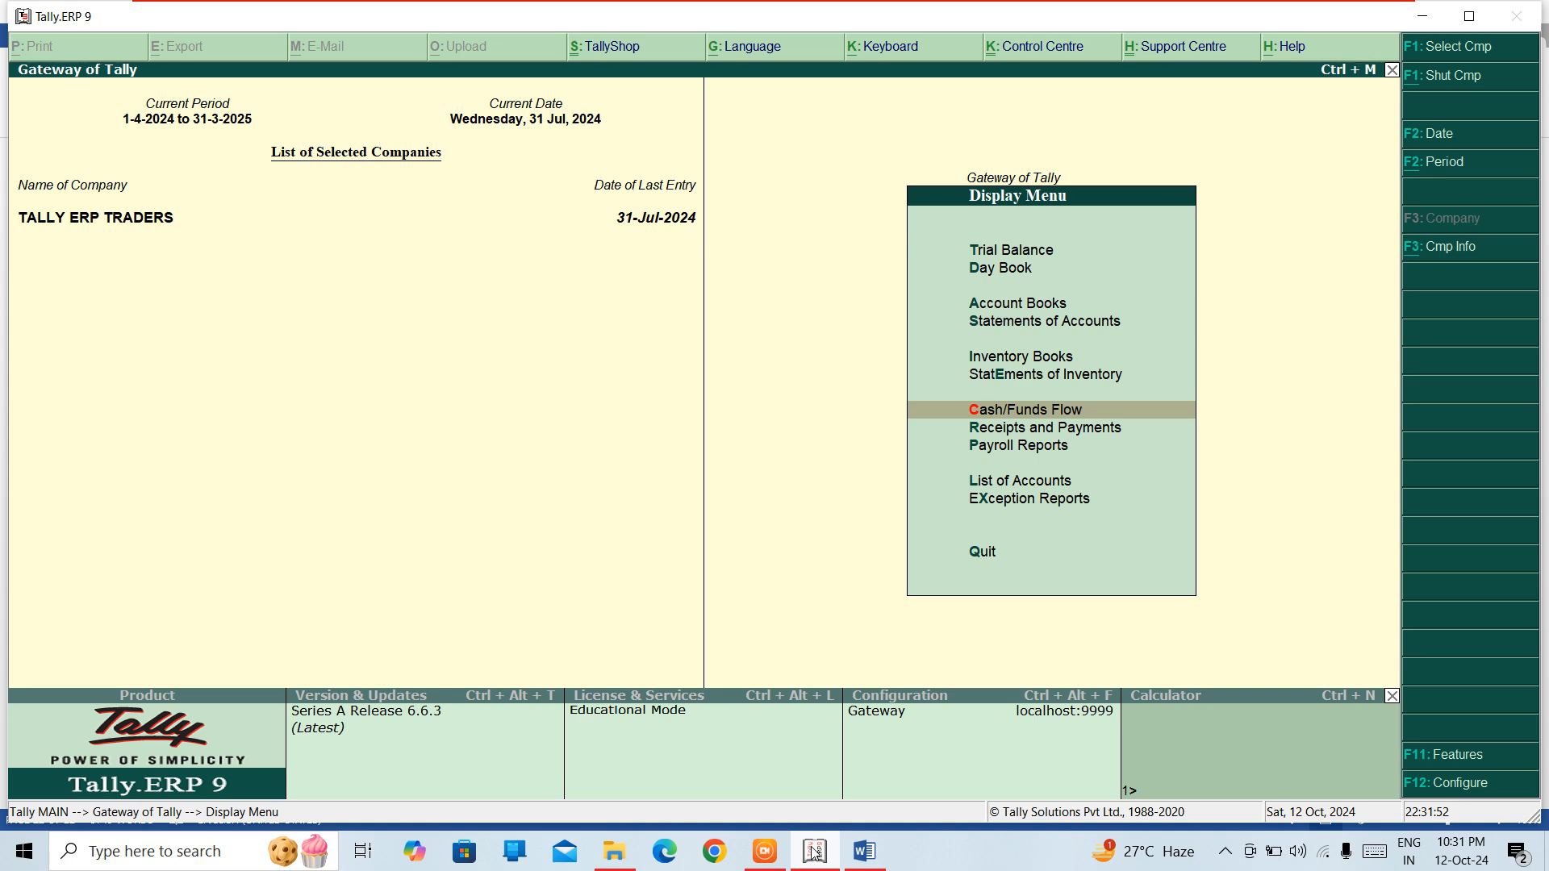
pyautogui.press('Down')
pyautogui.press('Down')
pyautogui.press('Up')
pyautogui.press('Up')
# Step: Return to the Gateway of Tally and view the Ratio Analysis report, then close it
pyautogui.press('Escape')
pyautogui.press('Up')
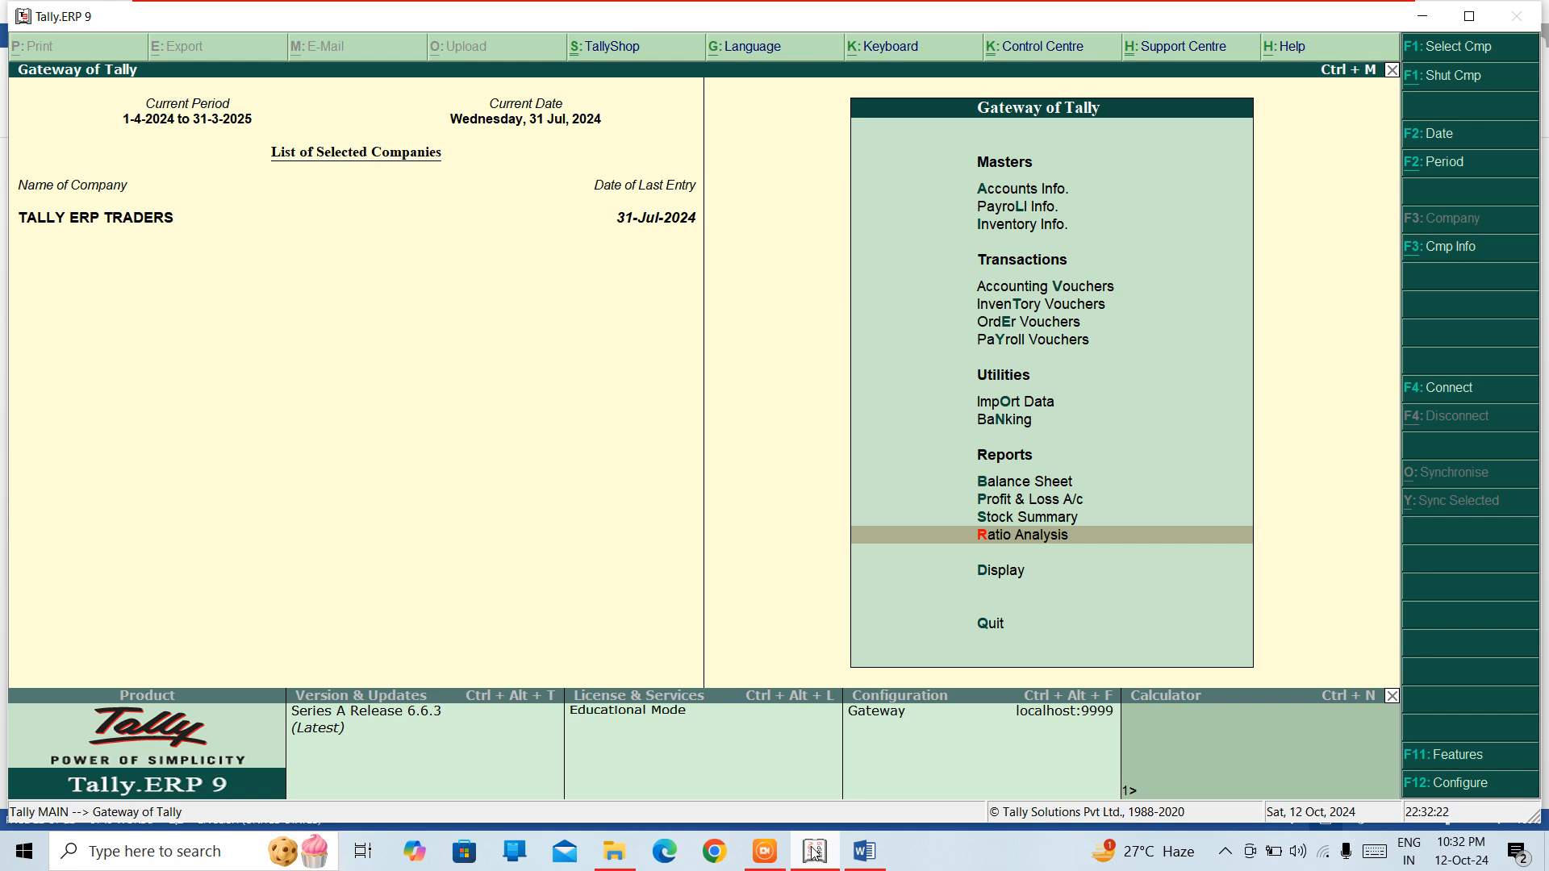
pyautogui.press('Return')
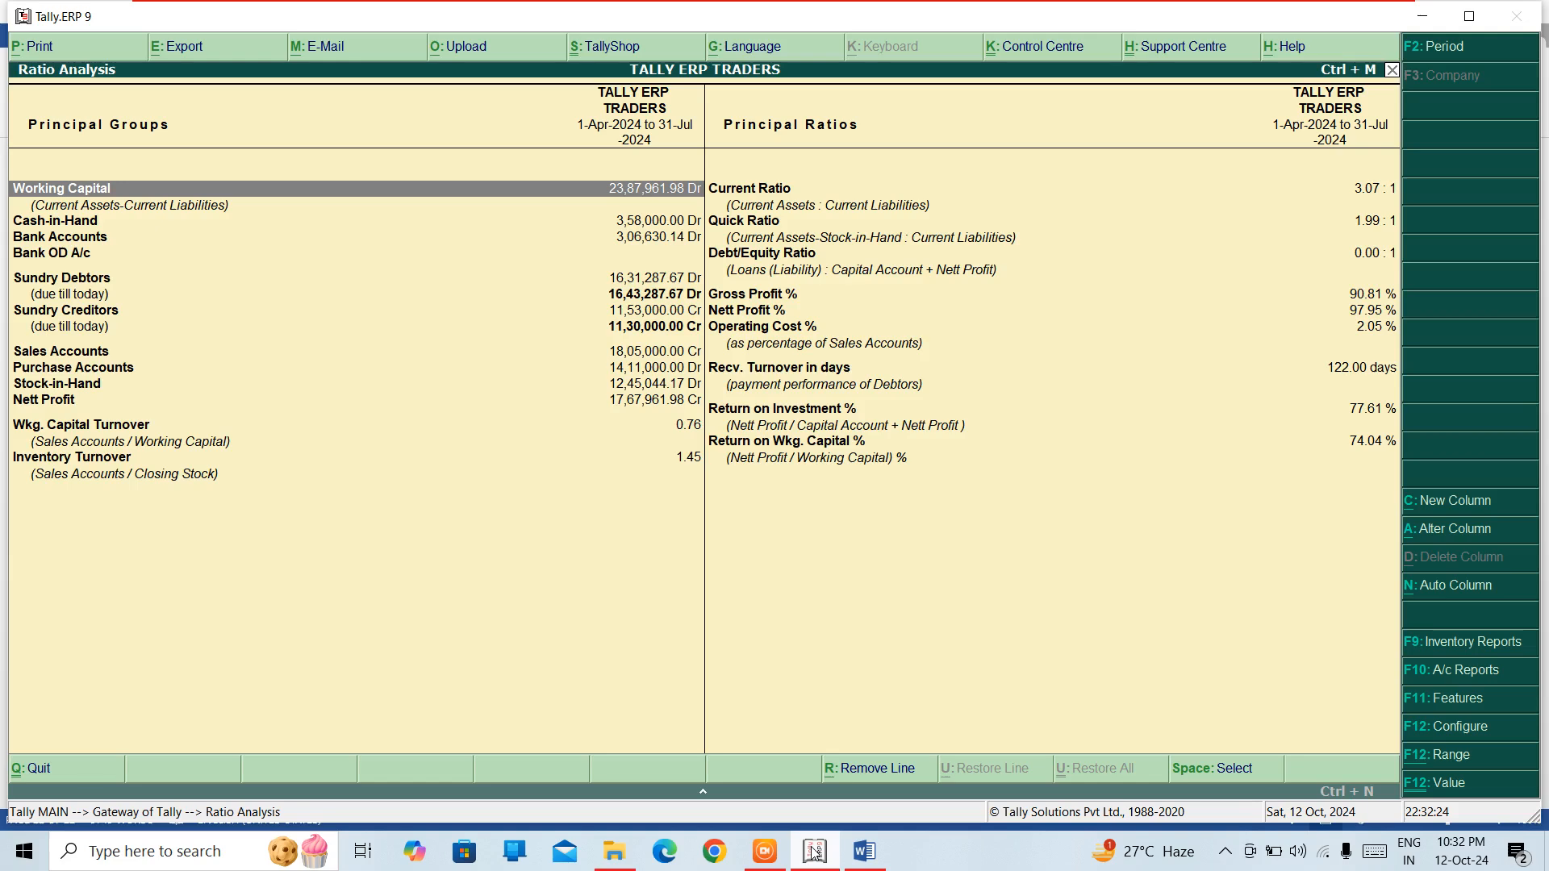
pyautogui.press('Escape')
# Step: Open the Display Menu and go through its reports from Trial Balance down to Cash/Funds Flow
pyautogui.press('Down')
pyautogui.press('Return')
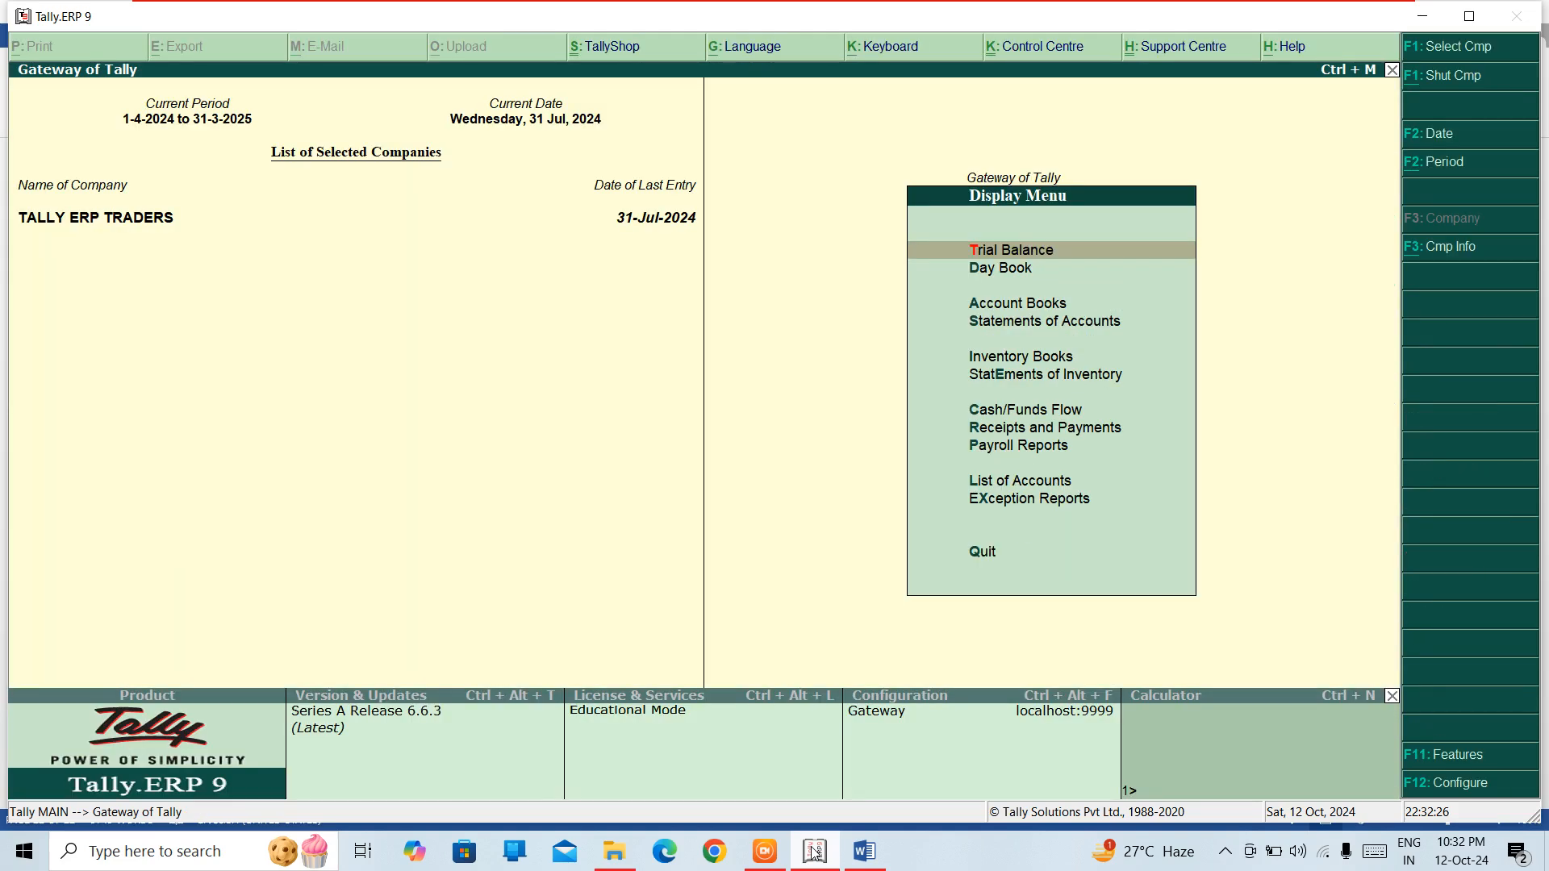
pyautogui.press('Down')
pyautogui.press('Down')
pyautogui.press('Down')
pyautogui.press('Down')
pyautogui.press('Down')
pyautogui.press('Down')
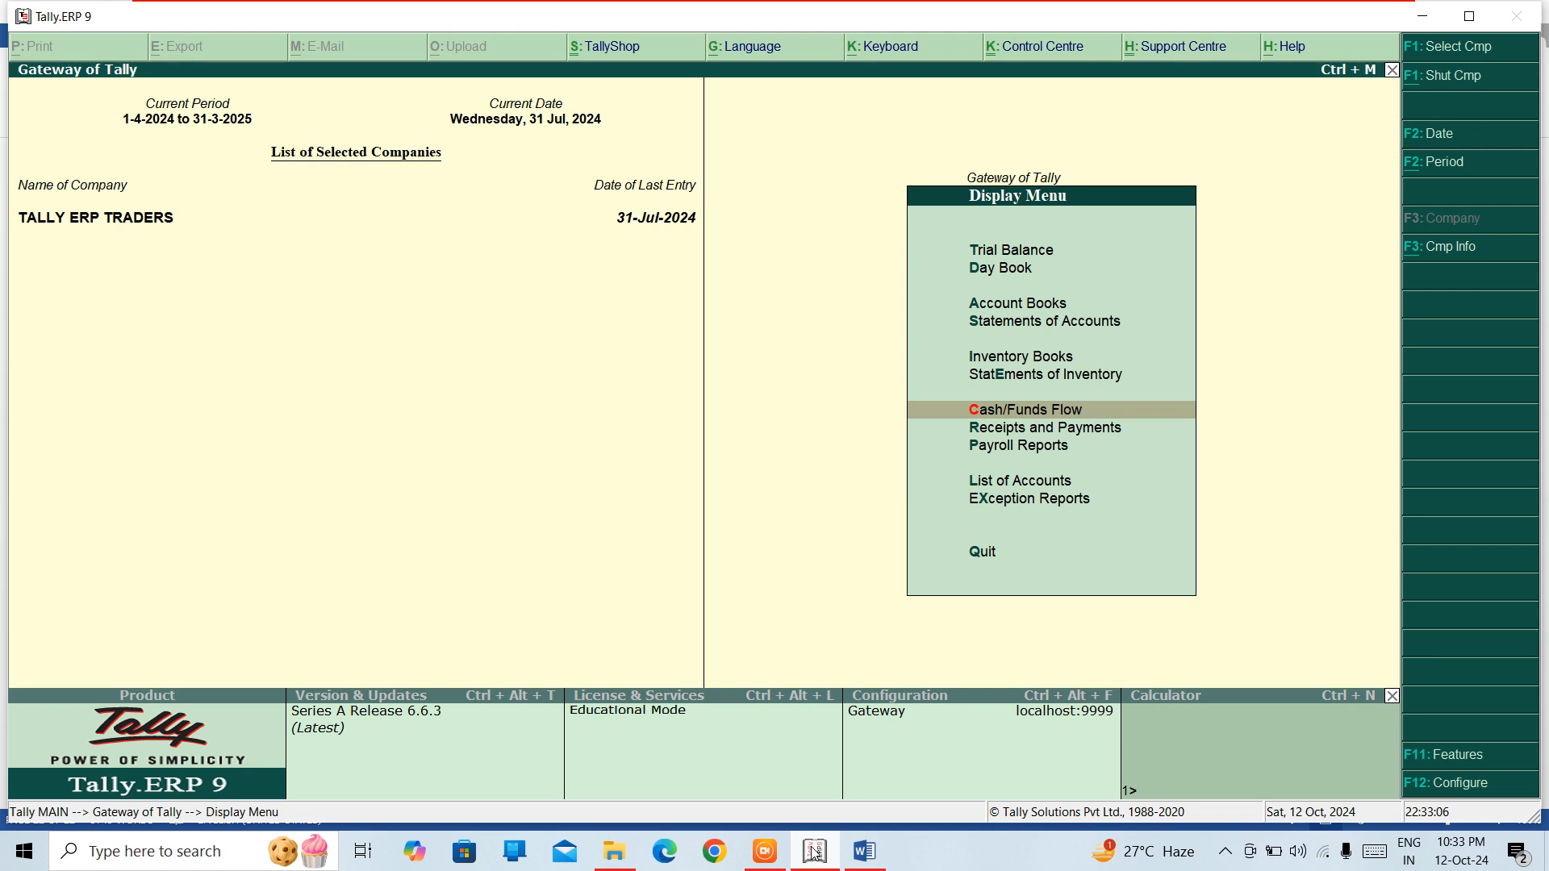
# Step: Go back to the Gateway of Tally and highlight Accounts Info
pyautogui.press('Escape')
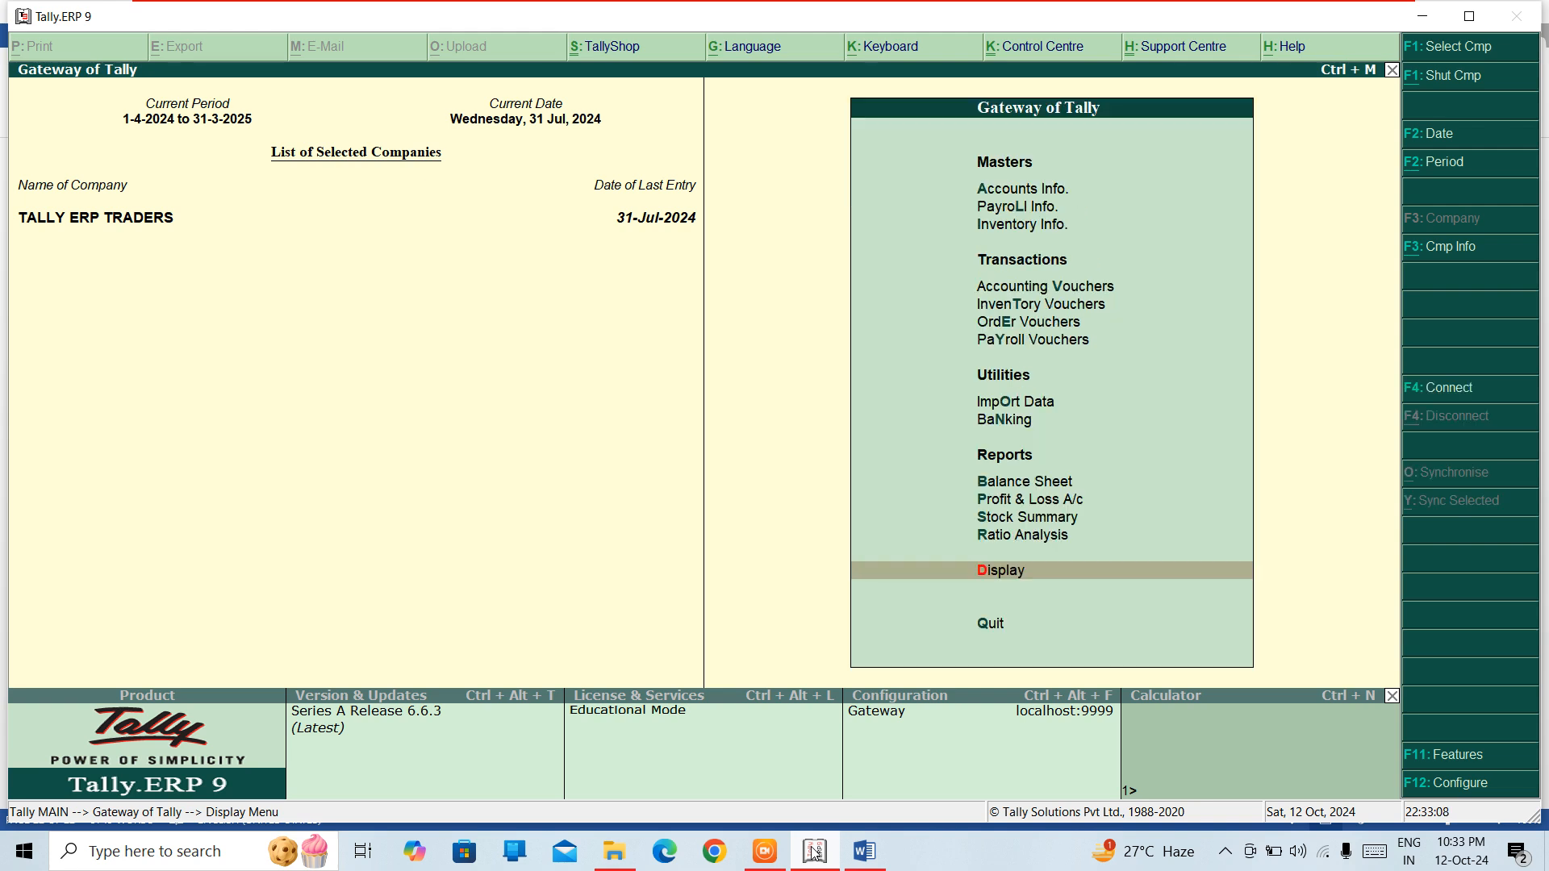
pyautogui.press('Down')
pyautogui.press('Down')
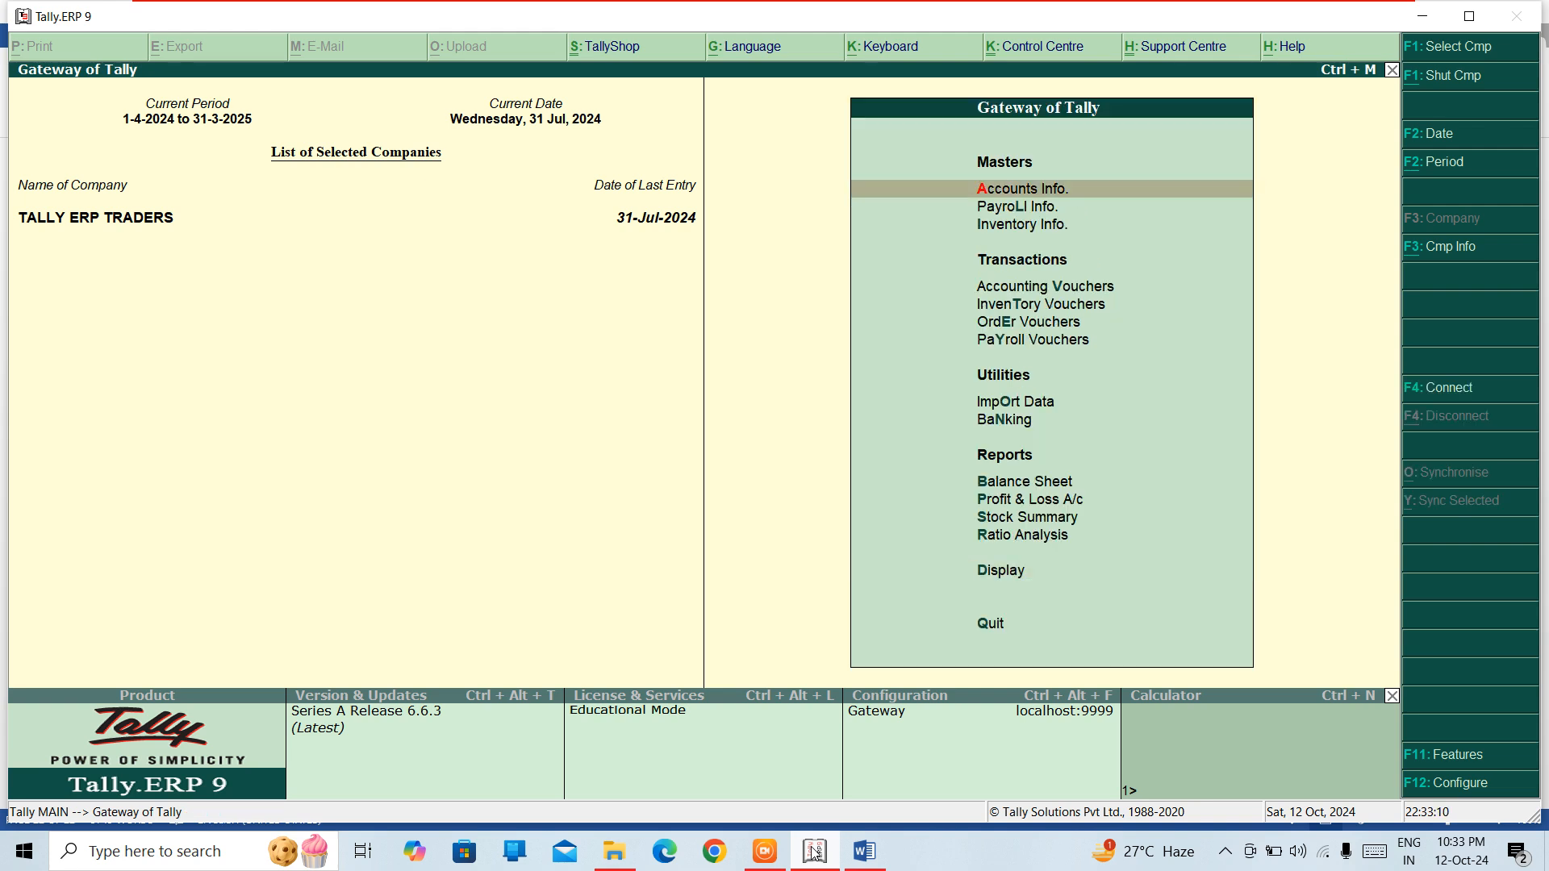